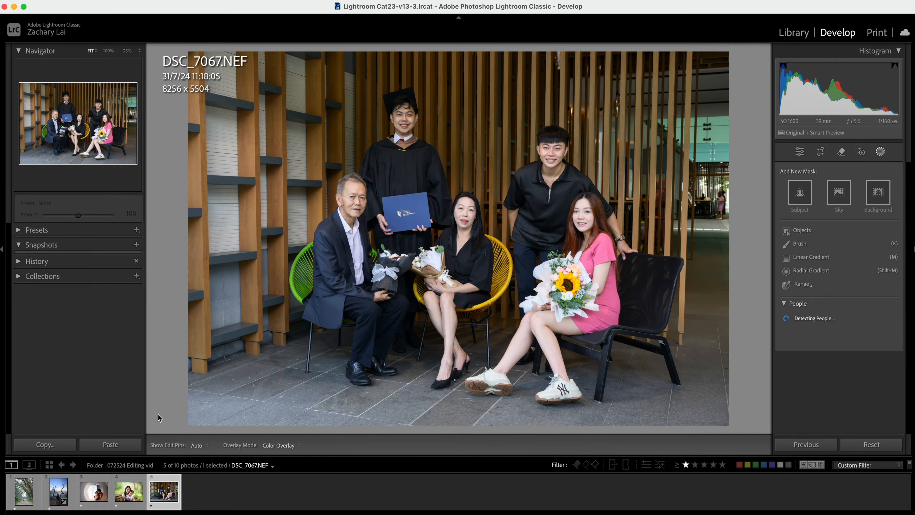
# Step: Crop the first photo, DSC_2969.NEF, to 5301 x 7951 using the centre-cross overlay, keeping its original aspect ratio and centring the rider
pyautogui.click(20, 499)
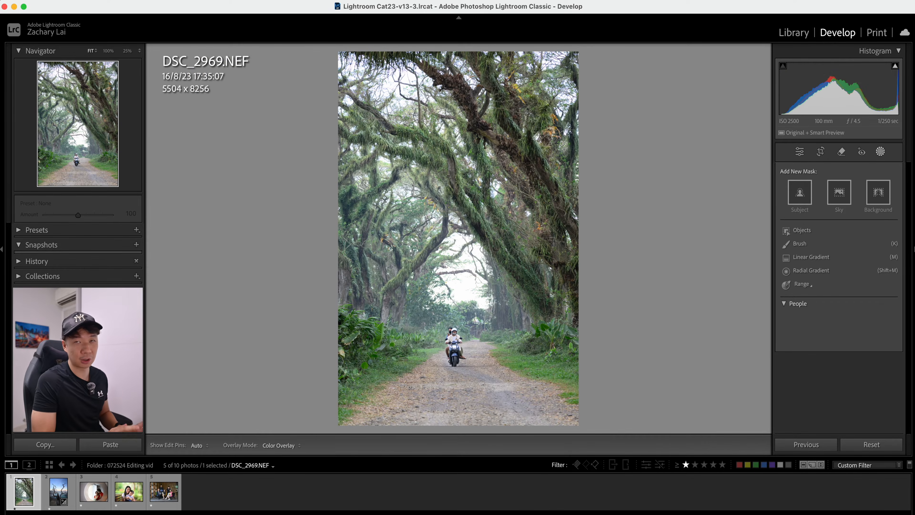
pyautogui.click(825, 151)
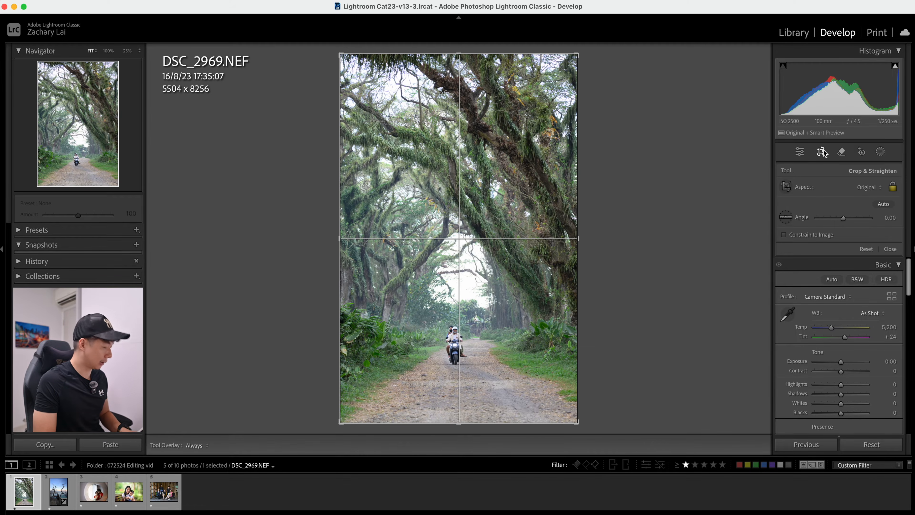
pyautogui.press('o')
pyautogui.press('o')
pyautogui.press('o')
pyautogui.press('o')
pyautogui.press('o')
pyautogui.press('o')
pyautogui.press('o')
pyautogui.press('o')
pyautogui.press('o')
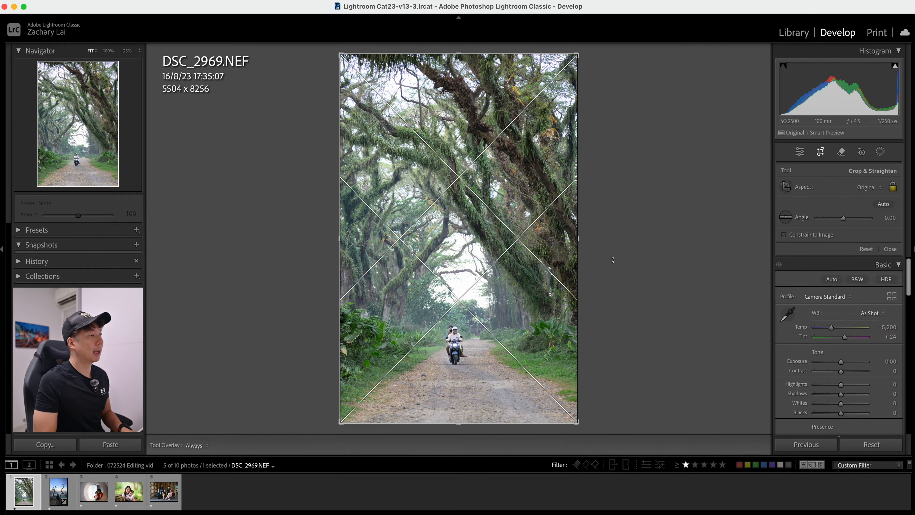
pyautogui.press('o')
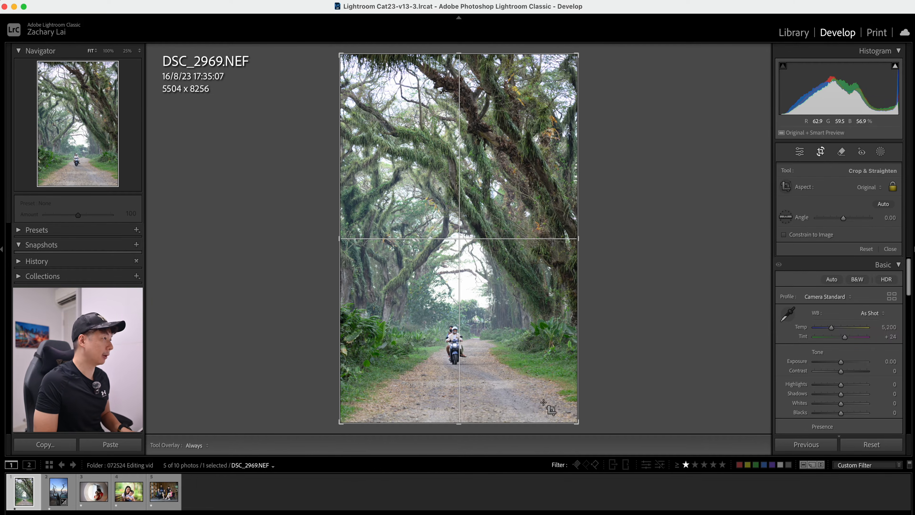
pyautogui.moveTo(576, 422); pyautogui.dragTo(575, 413)
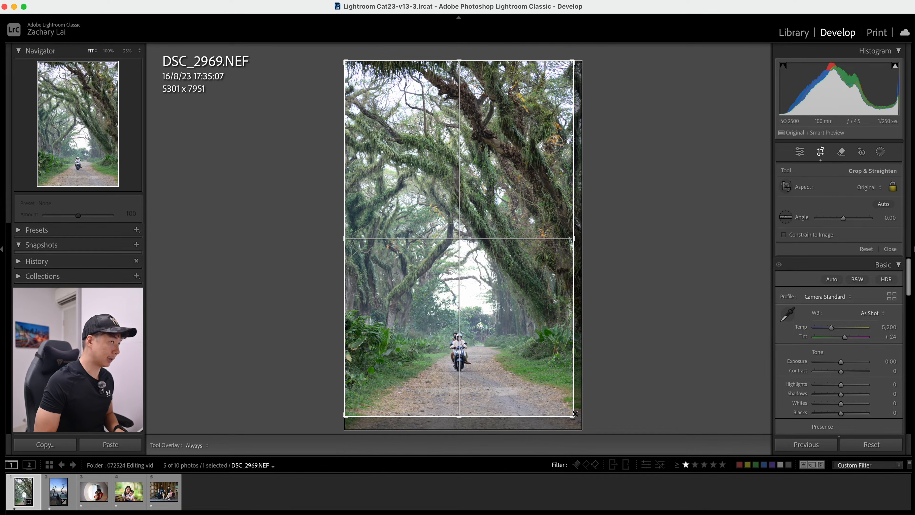
pyautogui.press('Return')
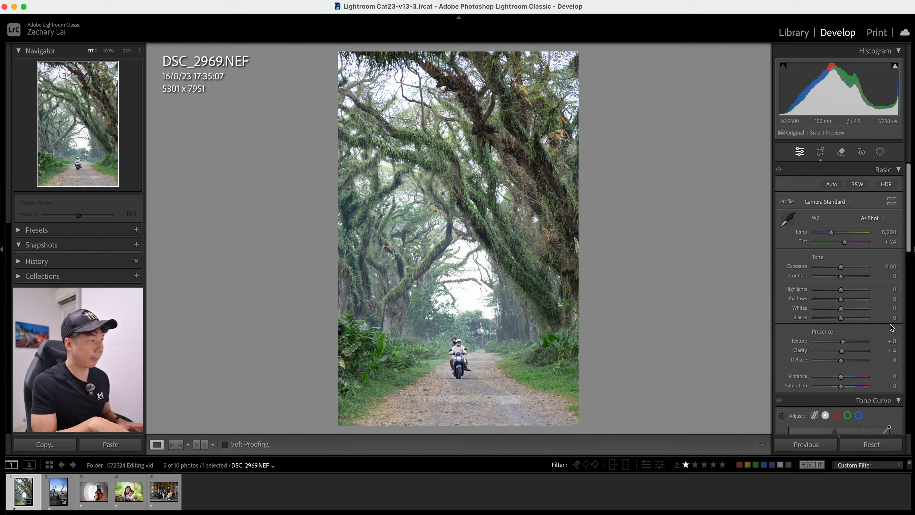
# Step: Soften the whole photo's basic look with exposure -0.35, contrast -22, clarity -29 and dehaze -20
pyautogui.moveTo(841, 271); pyautogui.dragTo(840, 270)
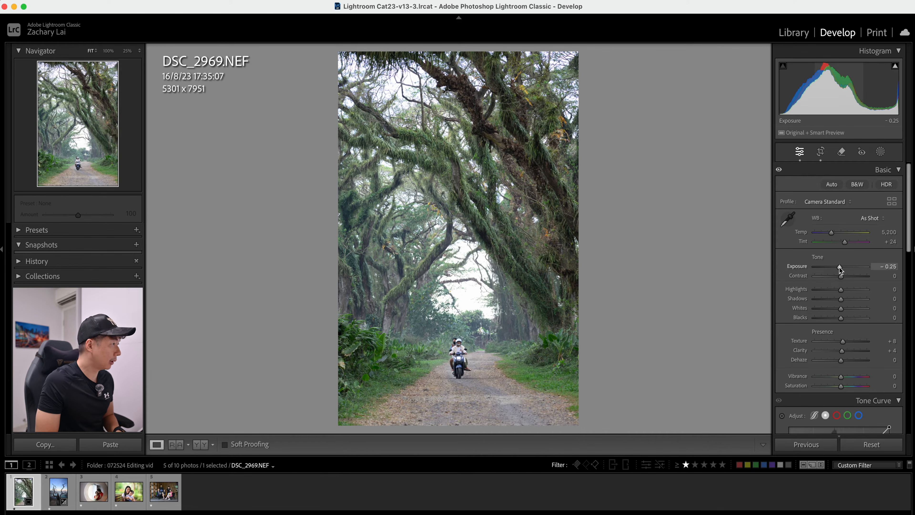
pyautogui.moveTo(841, 280)
pyautogui.mouseDown()
pyautogui.moveTo(829, 278)
pyautogui.moveTo(839, 268)
pyautogui.mouseUp()
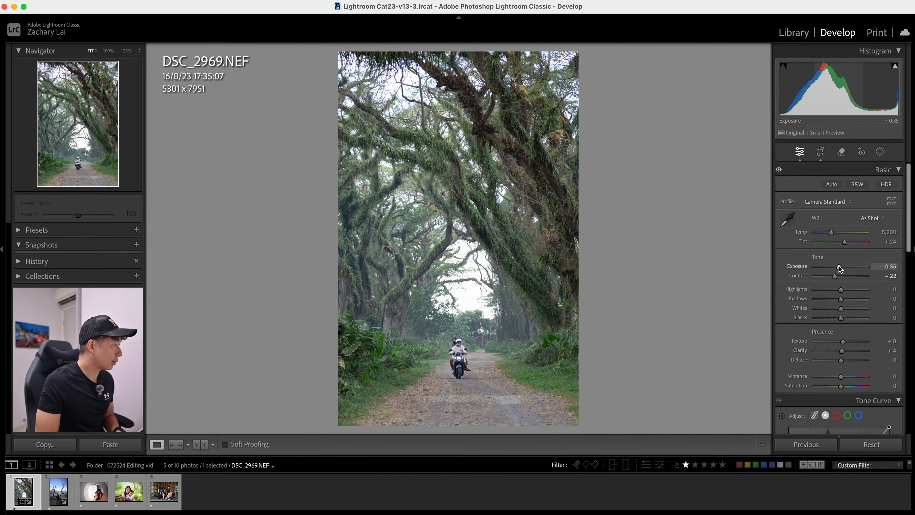
pyautogui.moveTo(842, 351); pyautogui.dragTo(834, 354)
pyautogui.scroll(-1, 839, 346)
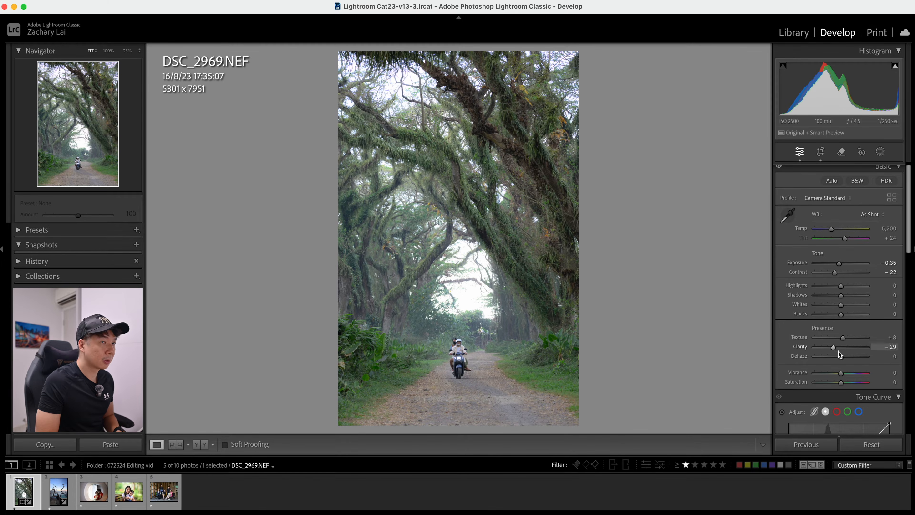
pyautogui.moveTo(839, 360); pyautogui.dragTo(835, 359)
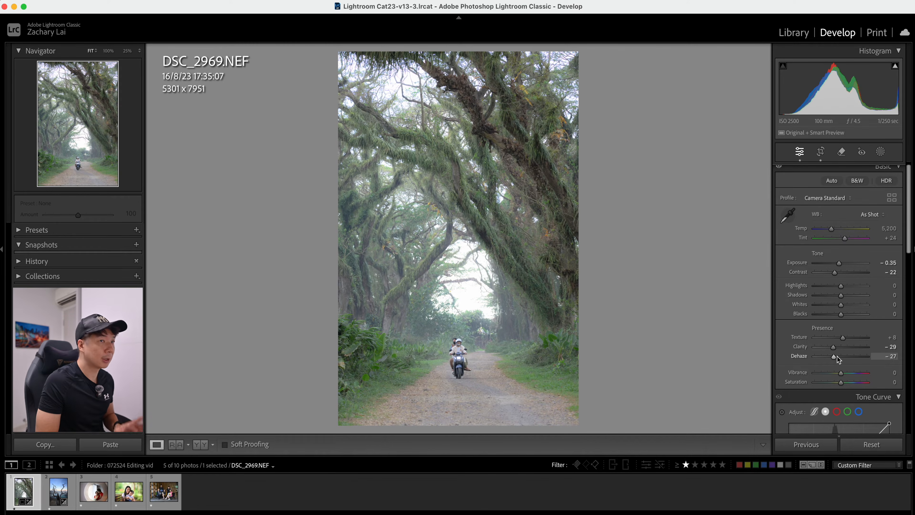
pyautogui.click(834, 356)
pyautogui.moveTo(835, 356); pyautogui.dragTo(836, 358)
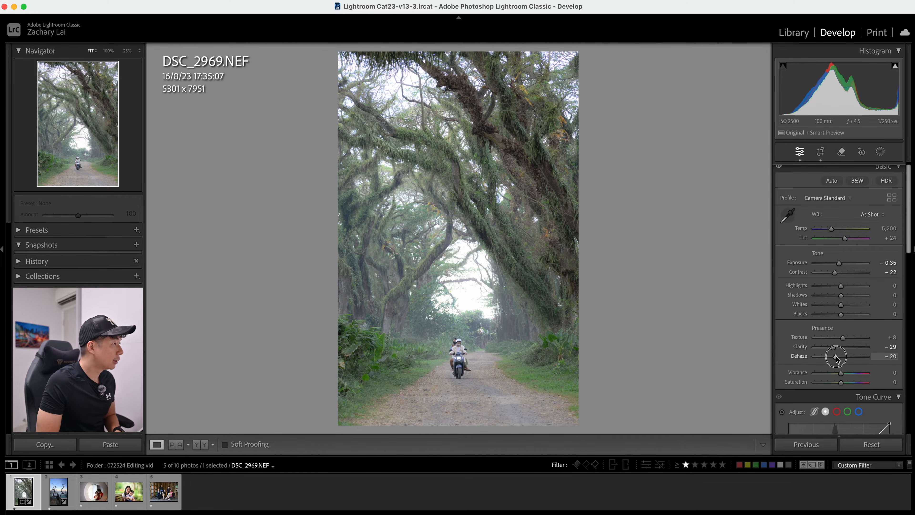
# Step: Shape a custom point curve with a lifted black point, a shadow point and a midtone point at input 159, output 158
pyautogui.scroll(-8, 859, 313)
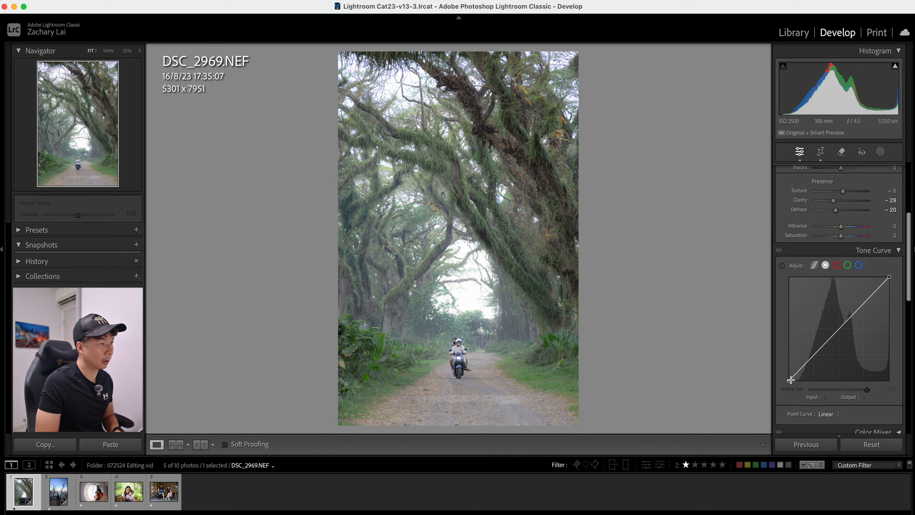
pyautogui.moveTo(789, 381); pyautogui.dragTo(815, 356)
pyautogui.moveTo(852, 316); pyautogui.dragTo(851, 308)
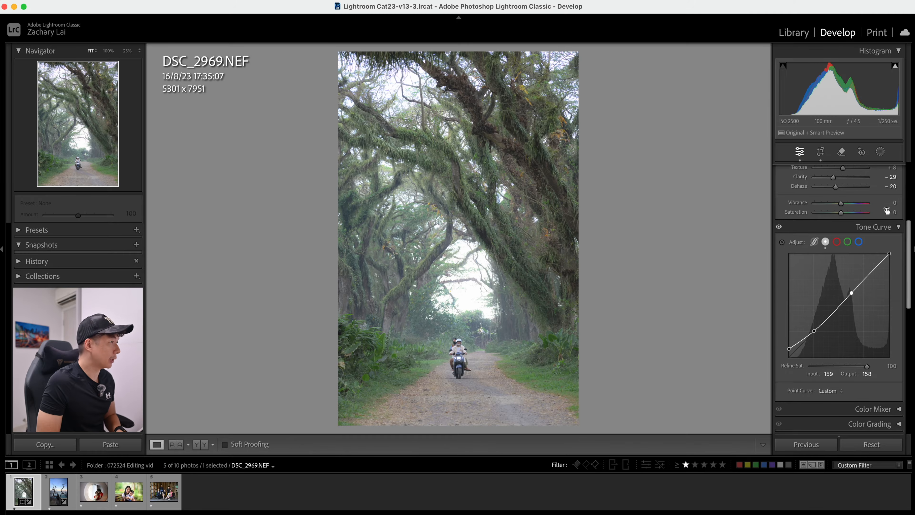
# Step: Add a linear gradient mask covering the trees and sky, fading out downward over the road and extending past the photo's lower edge
pyautogui.click(881, 152)
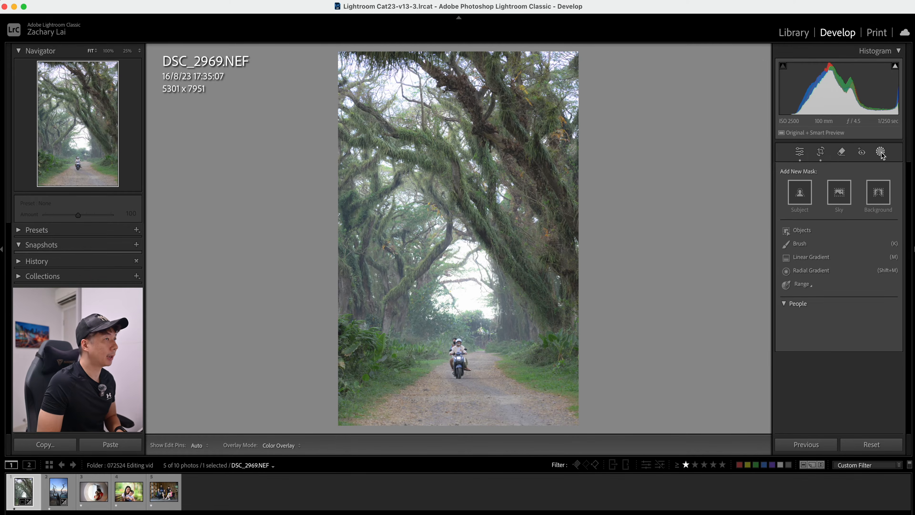
pyautogui.click(836, 258)
pyautogui.moveTo(460, 324); pyautogui.dragTo(463, 434)
pyautogui.moveTo(463, 377); pyautogui.dragTo(464, 357)
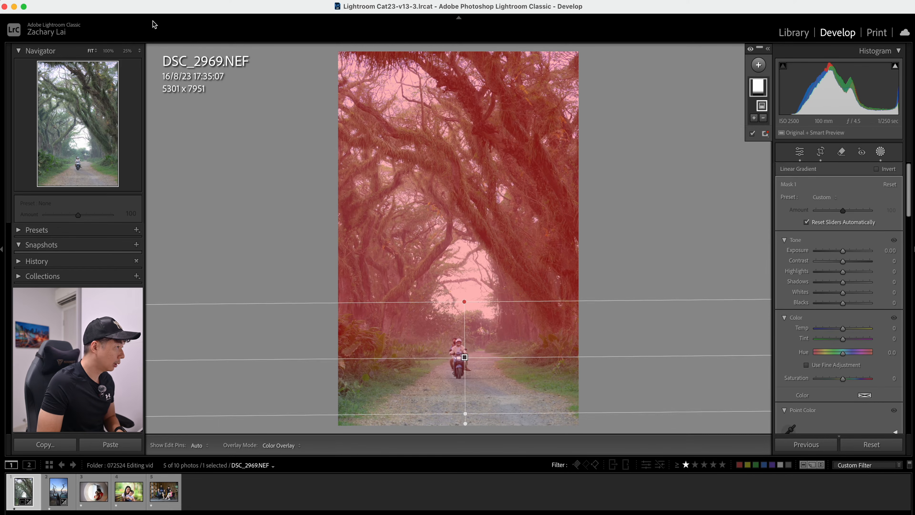
pyautogui.click(128, 50)
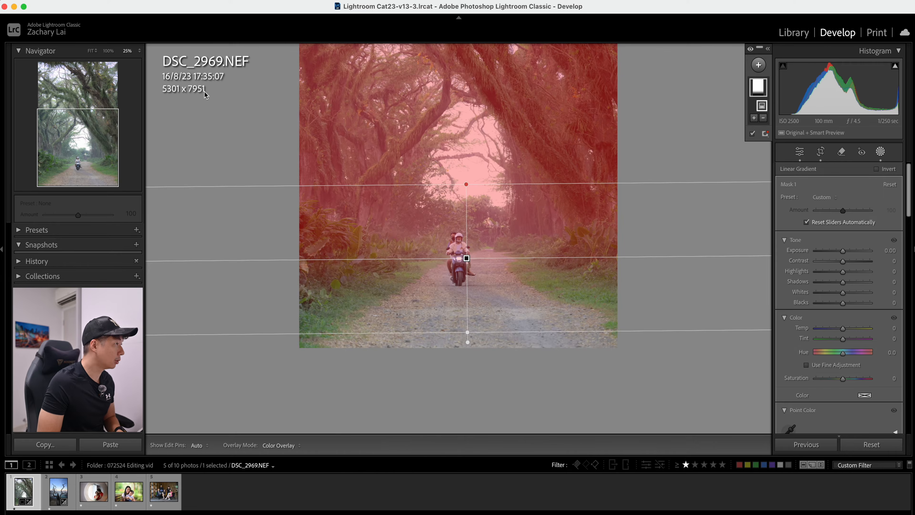
pyautogui.click(140, 51)
pyautogui.click(141, 33)
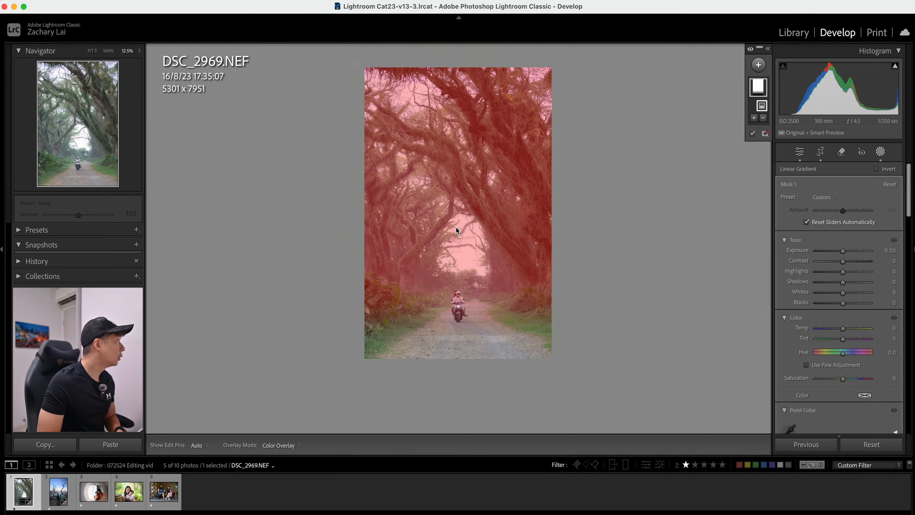
pyautogui.moveTo(463, 359)
pyautogui.mouseDown()
pyautogui.moveTo(456, 392)
pyautogui.moveTo(462, 376)
pyautogui.mouseUp()
pyautogui.moveTo(524, 326); pyautogui.dragTo(463, 321)
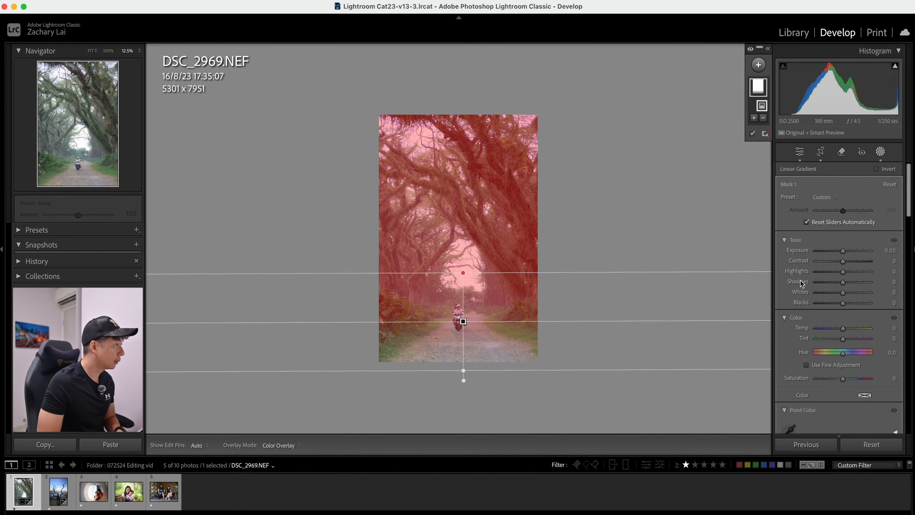
# Step: Adjust the linear gradient mask to exposure 0.47, contrast 17, highlights 18, shadows -26 and texture 28
pyautogui.moveTo(842, 252); pyautogui.dragTo(848, 263)
pyautogui.click(91, 51)
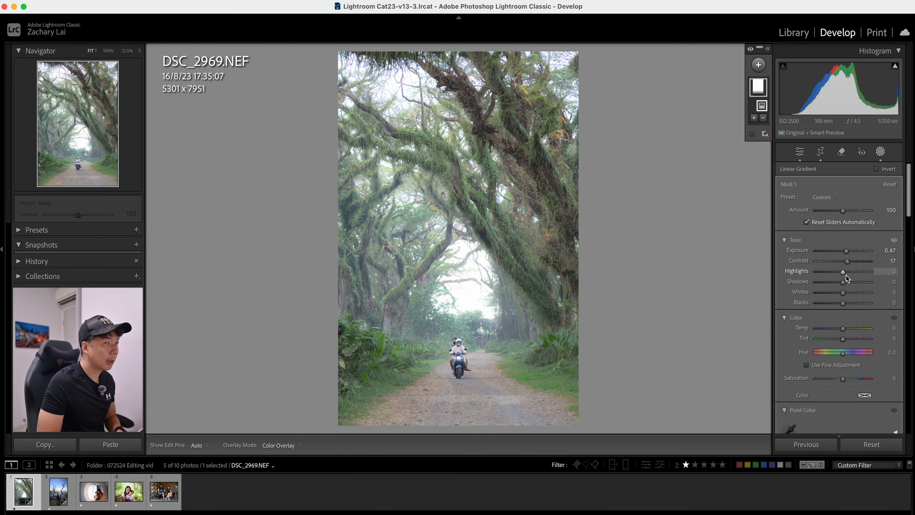
pyautogui.moveTo(843, 271)
pyautogui.mouseDown()
pyautogui.moveTo(858, 274)
pyautogui.moveTo(836, 283)
pyautogui.mouseUp()
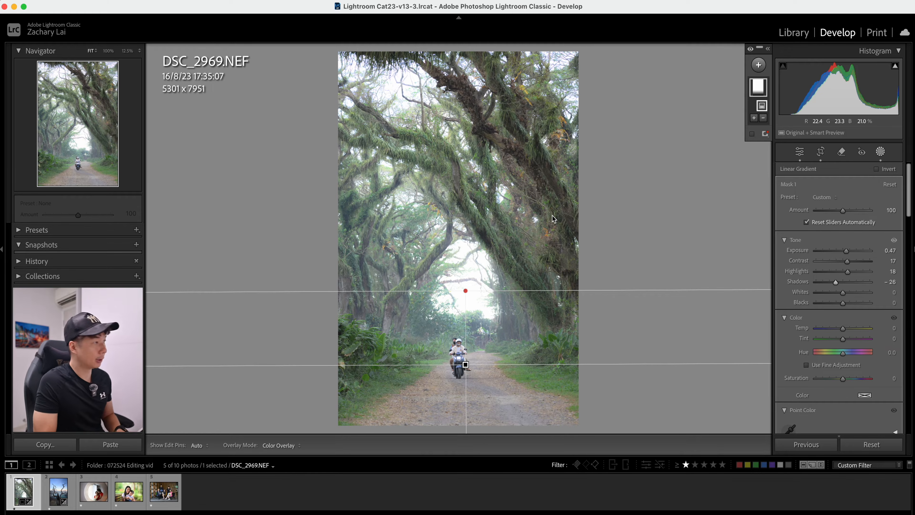
pyautogui.scroll(-8, 873, 342)
pyautogui.click(851, 336)
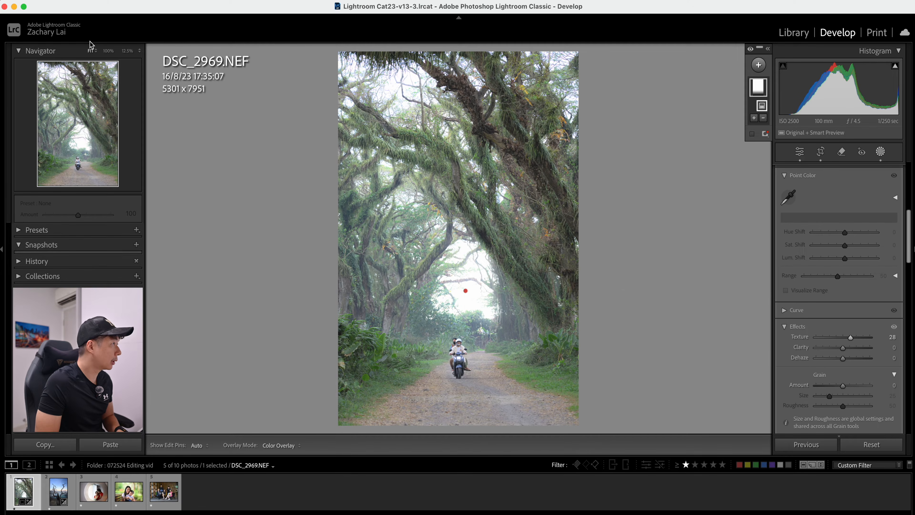
pyautogui.click(800, 151)
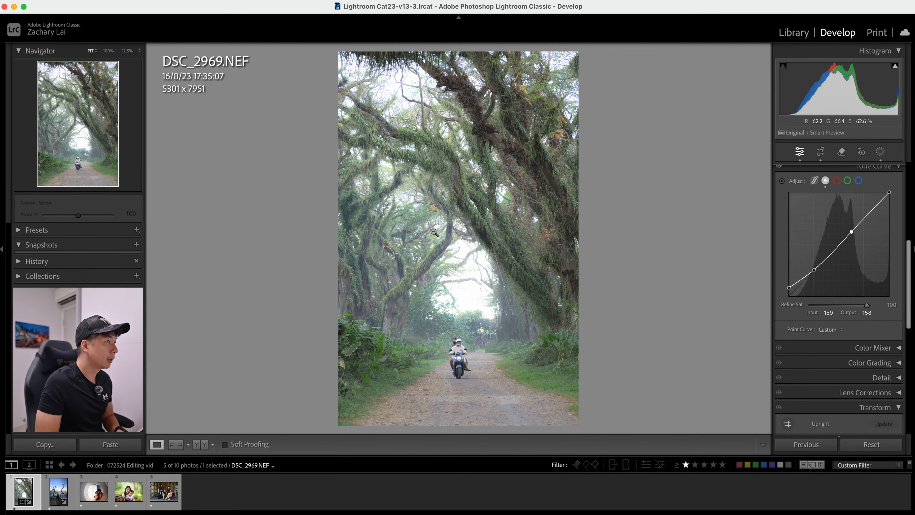
# Step: Inspect the trees at 100%, then reselect the linear gradient mask and set its clarity to -24 and texture to 30
pyautogui.press('super+minus')
pyautogui.click(108, 51)
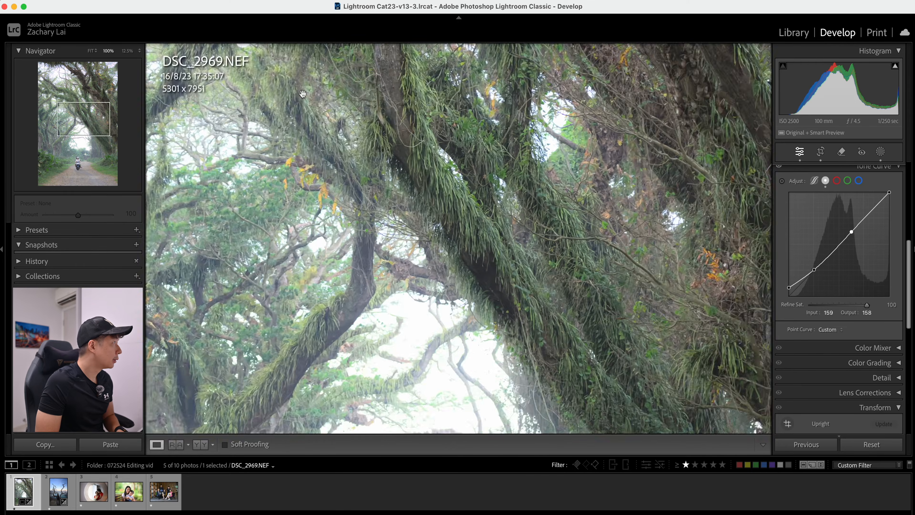
pyautogui.click(460, 202)
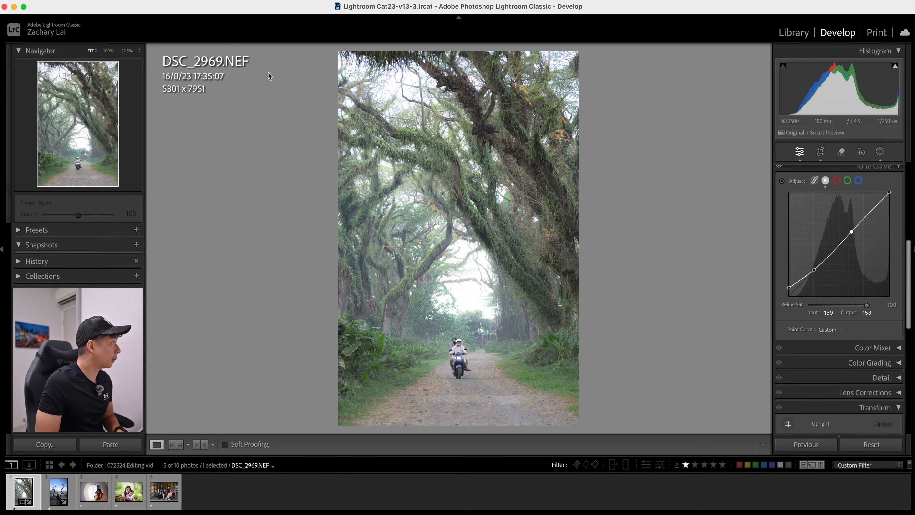
pyautogui.click(880, 151)
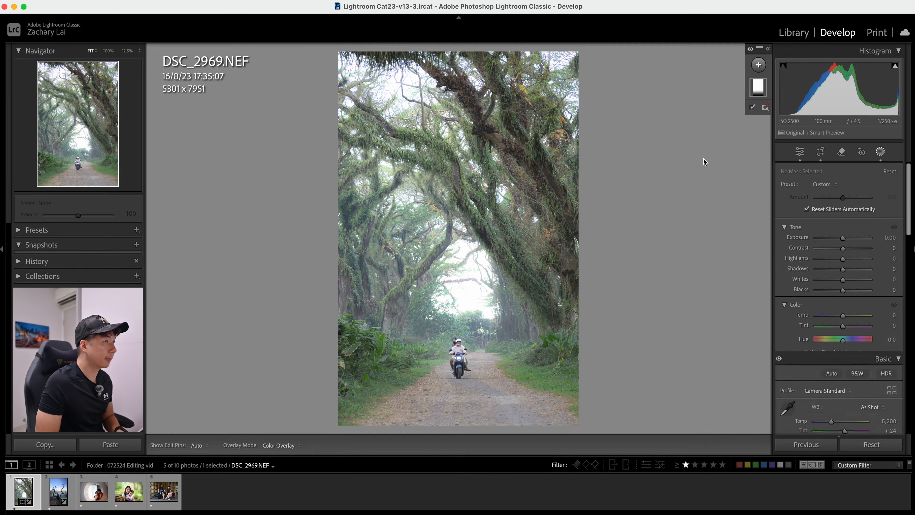
pyautogui.scroll(2, 845, 296)
pyautogui.scroll(10, 845, 295)
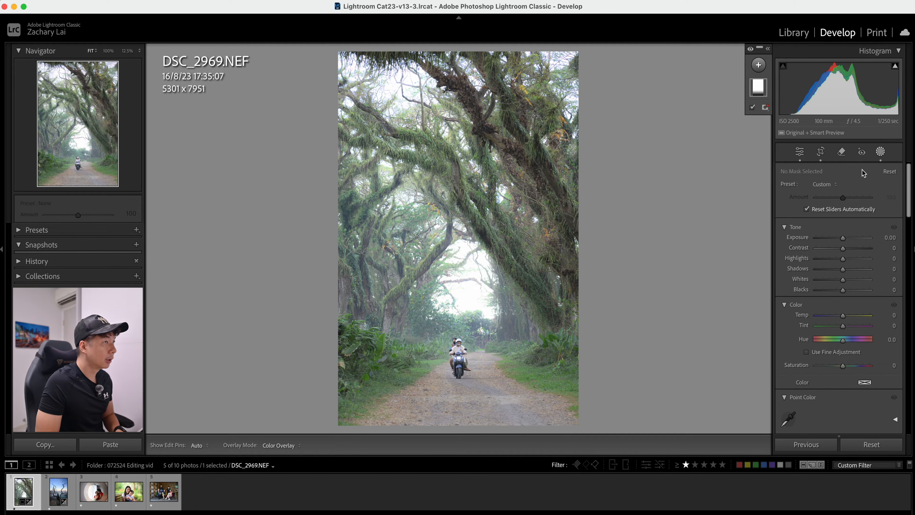
pyautogui.click(758, 87)
pyautogui.scroll(-8, 848, 334)
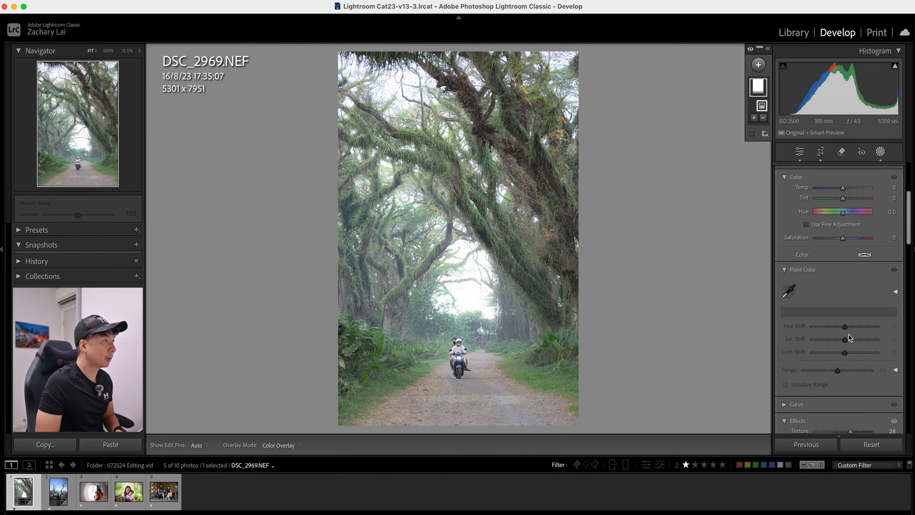
pyautogui.moveTo(842, 243); pyautogui.dragTo(837, 244)
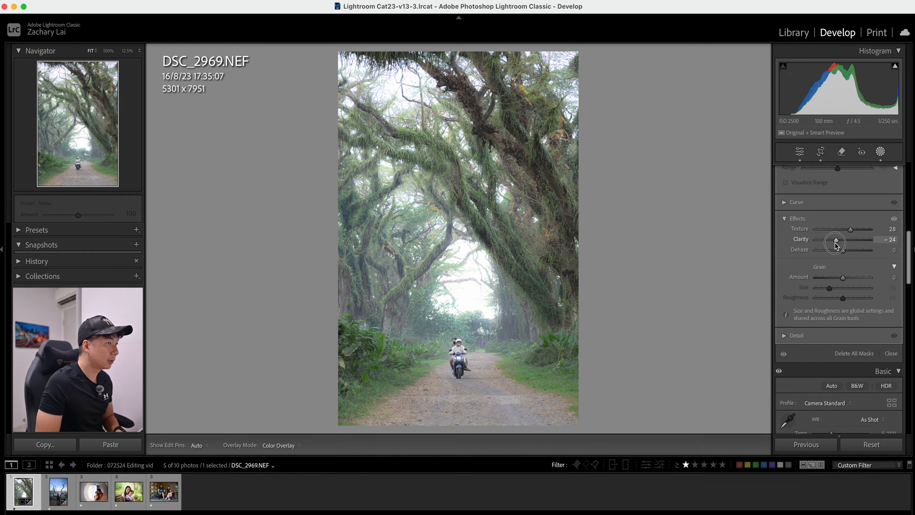
pyautogui.moveTo(836, 245); pyautogui.dragTo(847, 232)
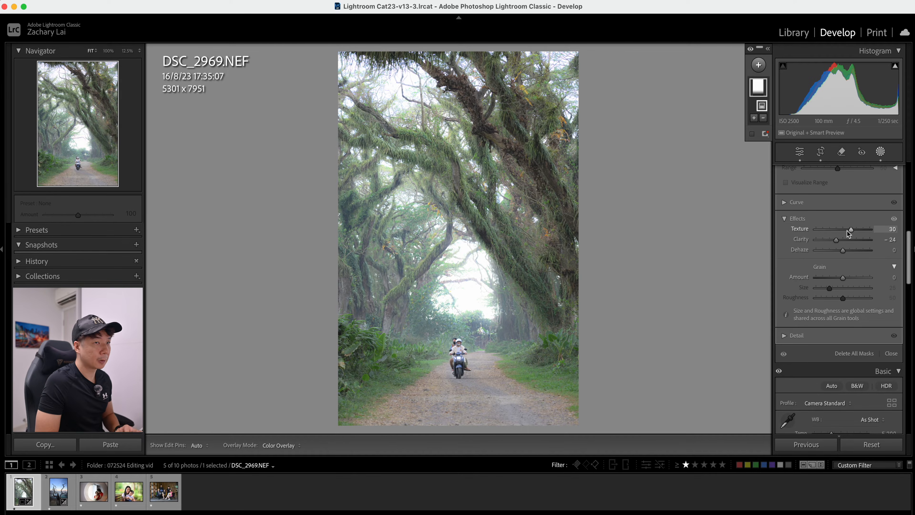
pyautogui.moveTo(848, 232); pyautogui.dragTo(849, 232)
# Step: Warm the linear gradient mask by setting its temperature to 19
pyautogui.scroll(5, 836, 324)
pyautogui.scroll(5, 839, 323)
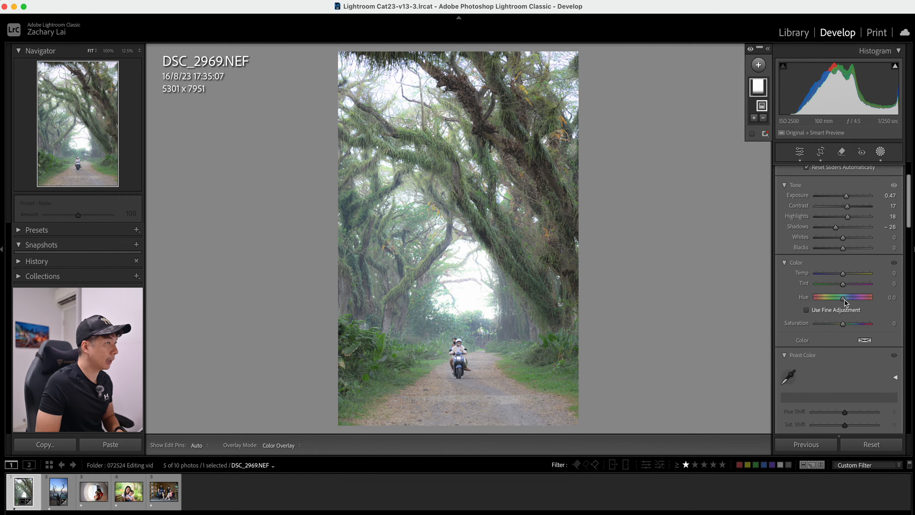
pyautogui.moveTo(845, 276); pyautogui.dragTo(853, 277)
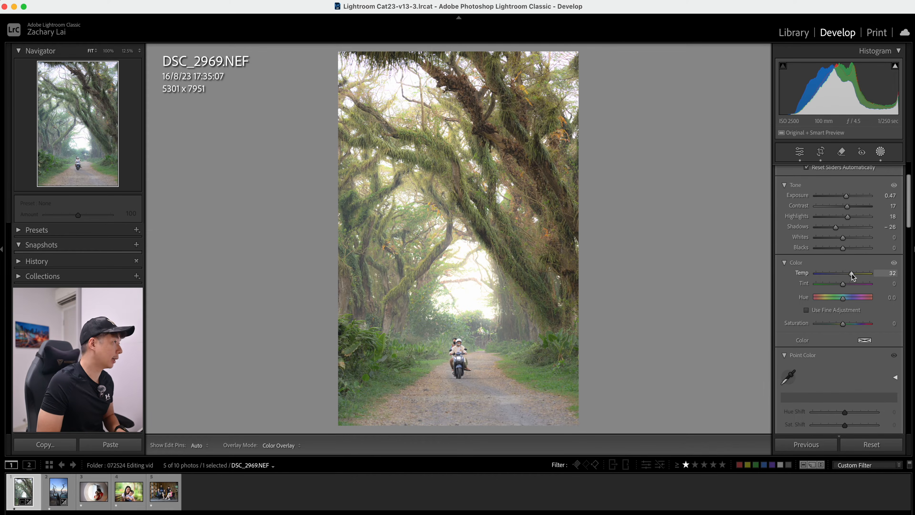
pyautogui.moveTo(852, 274); pyautogui.dragTo(849, 278)
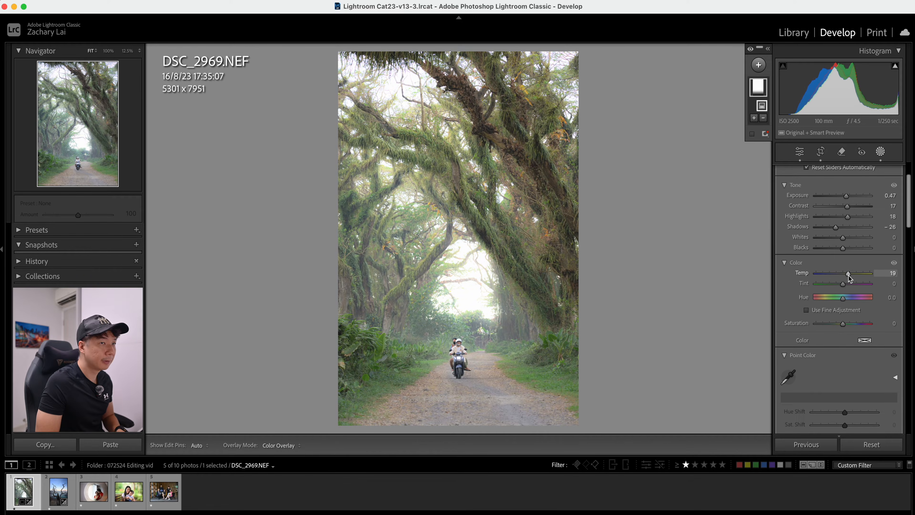
pyautogui.scroll(-3, 845, 279)
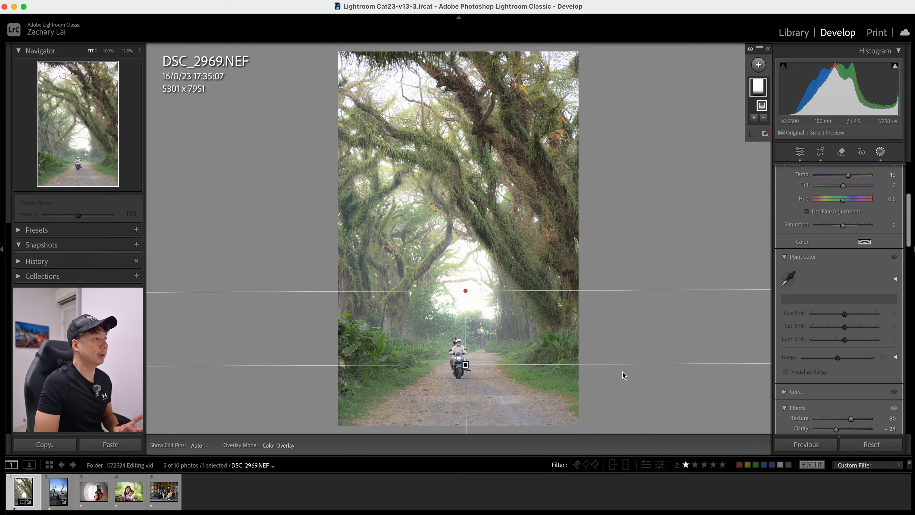
# Step: Add a radial gradient mask around the motorcycle rider, stretched to cover the bright archway behind and the road in front
pyautogui.click(758, 64)
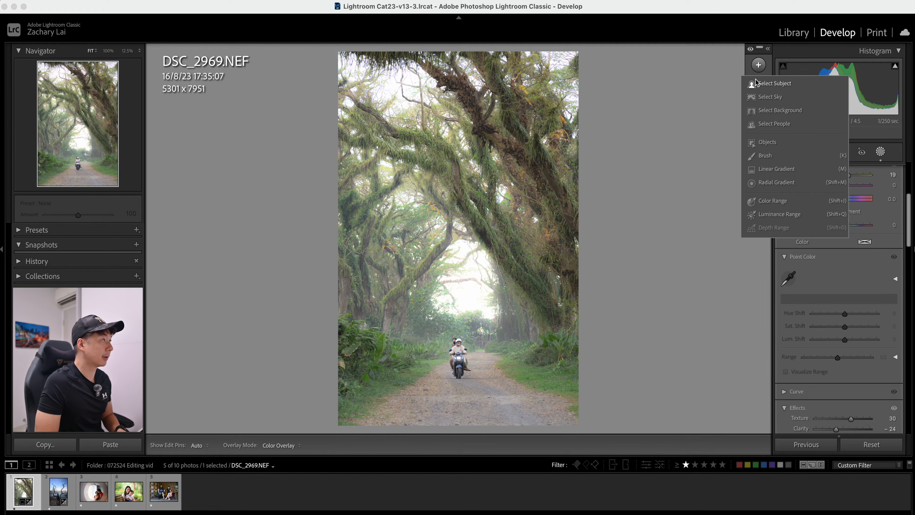
pyautogui.click(802, 183)
pyautogui.moveTo(459, 345); pyautogui.dragTo(500, 408)
pyautogui.moveTo(455, 350); pyautogui.dragTo(455, 364)
pyautogui.moveTo(459, 285); pyautogui.dragTo(458, 260)
pyautogui.moveTo(459, 404); pyautogui.dragTo(459, 395)
pyautogui.moveTo(503, 360); pyautogui.dragTo(525, 361)
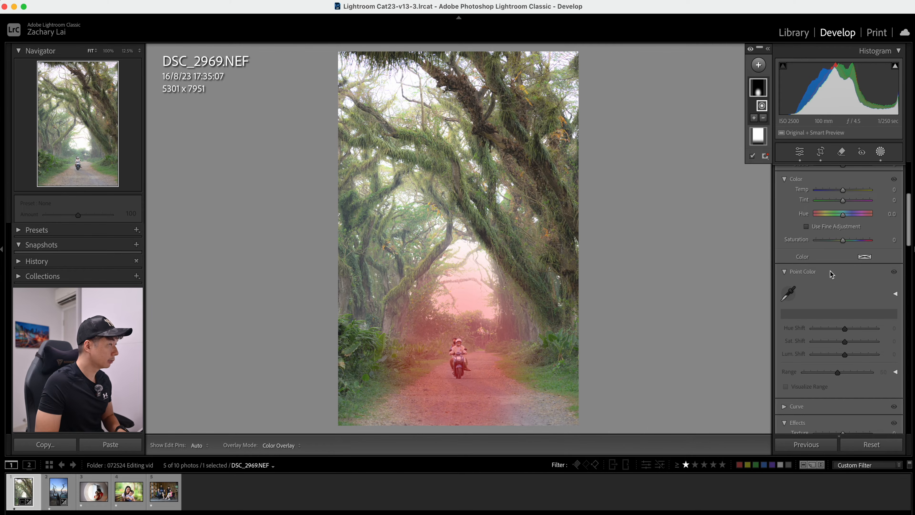
# Step: Set the rider's radial gradient mask to clarity 23 and dehaze 9, and nudge the mask slightly to recentre it
pyautogui.scroll(2, 859, 302)
pyautogui.scroll(3, 862, 288)
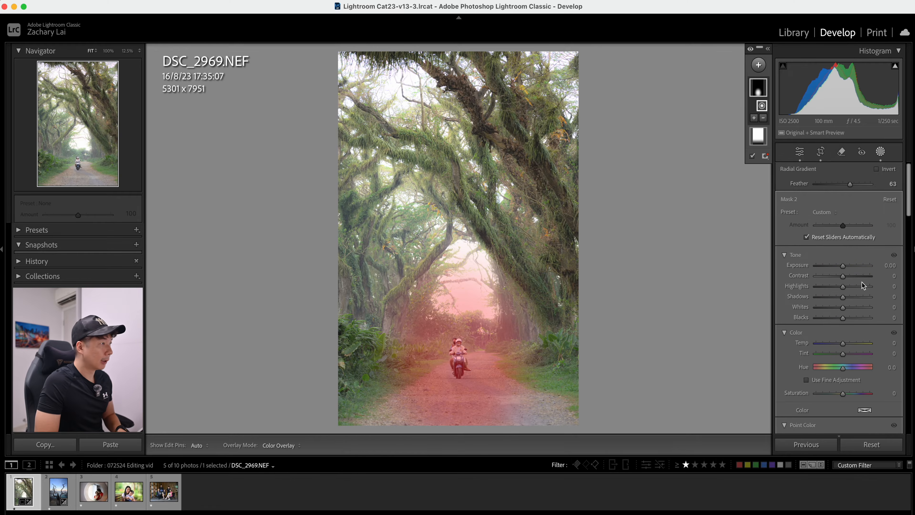
pyautogui.moveTo(843, 296)
pyautogui.mouseDown()
pyautogui.moveTo(825, 299)
pyautogui.moveTo(837, 300)
pyautogui.mouseUp()
pyautogui.scroll(-10, 843, 325)
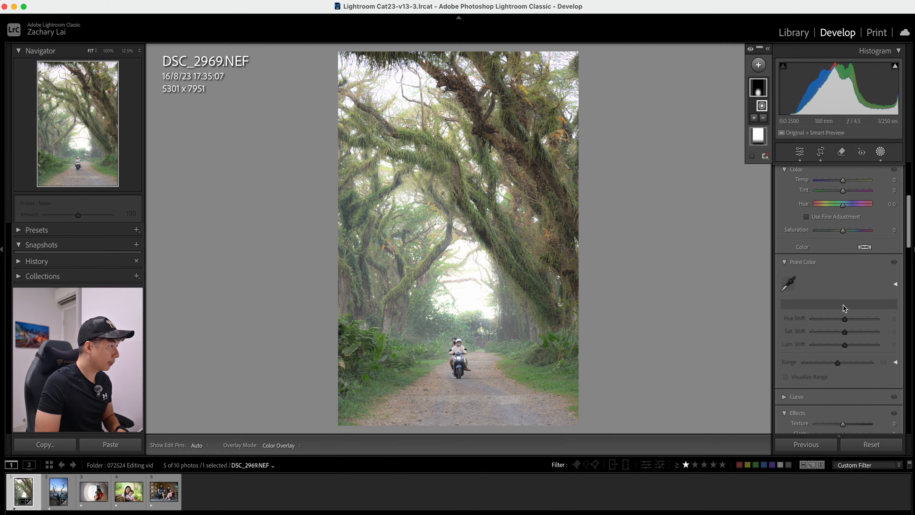
pyautogui.moveTo(845, 348); pyautogui.dragTo(847, 360)
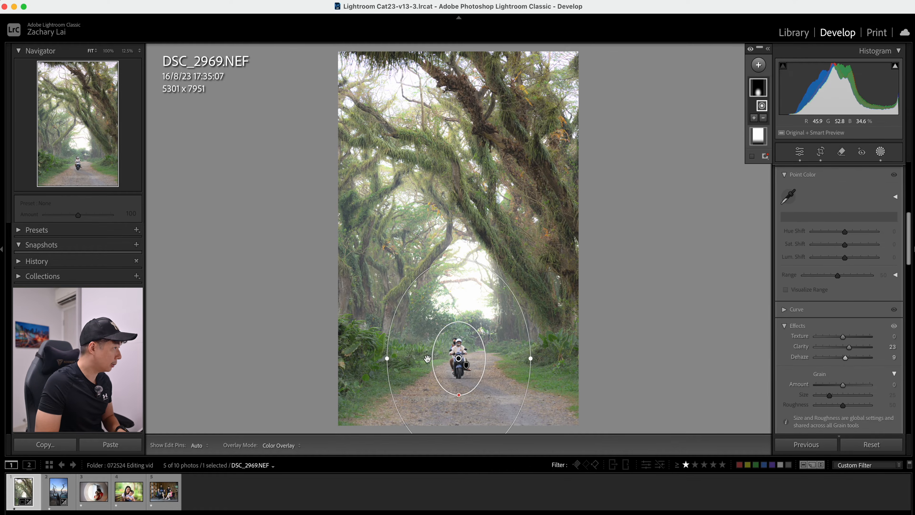
pyautogui.moveTo(462, 355); pyautogui.dragTo(463, 353)
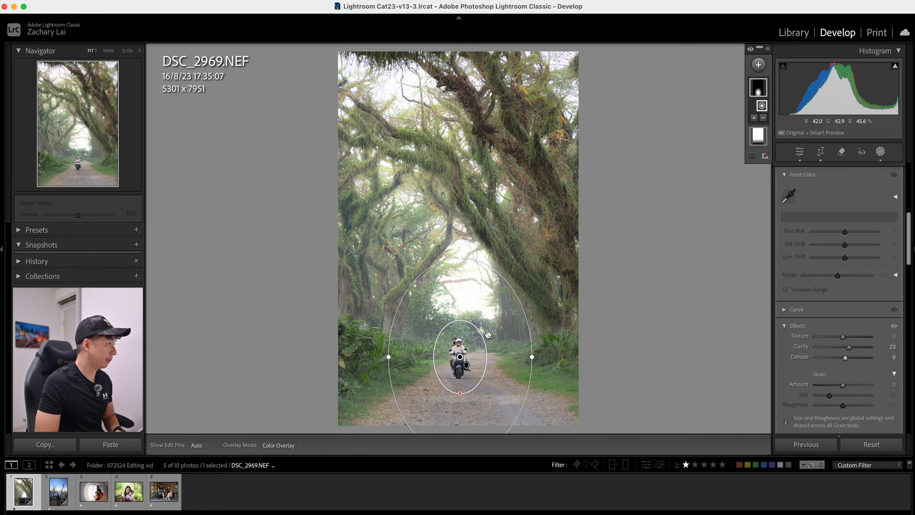
# Step: Duplicate and invert the rider's radial mask, and set the inverted mask to exposure -0.28, highlights -26, shadows -14 and whites 33
pyautogui.rightClick(760, 88)
pyautogui.click(804, 117)
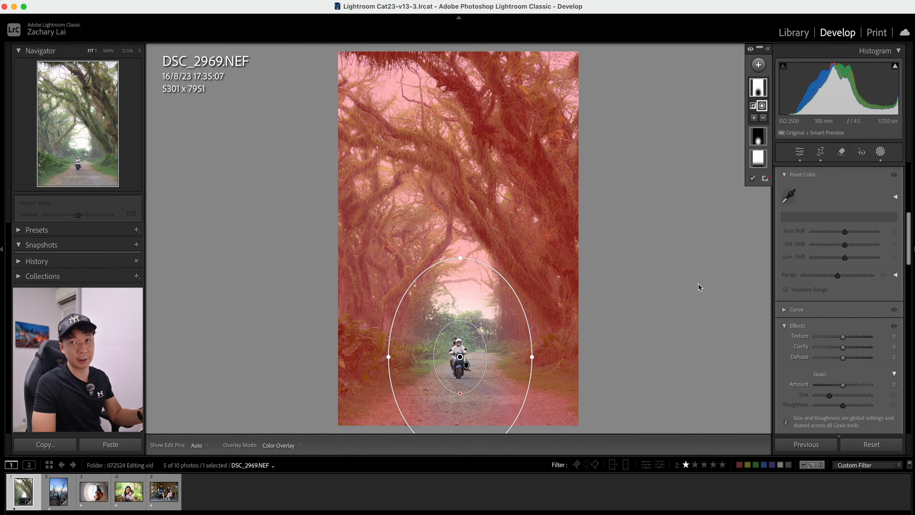
pyautogui.scroll(10, 858, 236)
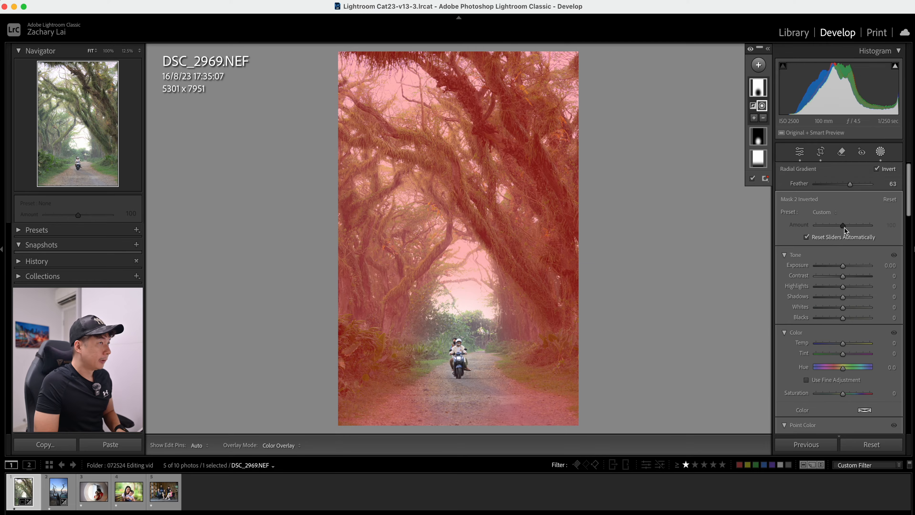
pyautogui.moveTo(842, 266); pyautogui.dragTo(853, 311)
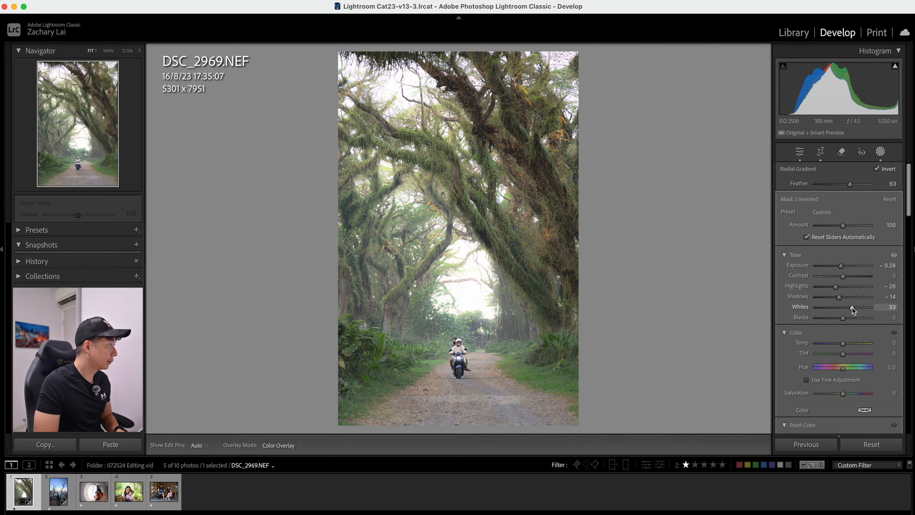
# Step: Warm the whole photo by setting the global white balance temperature to 5,393
pyautogui.scroll(-5, 852, 308)
pyautogui.scroll(-10, 850, 307)
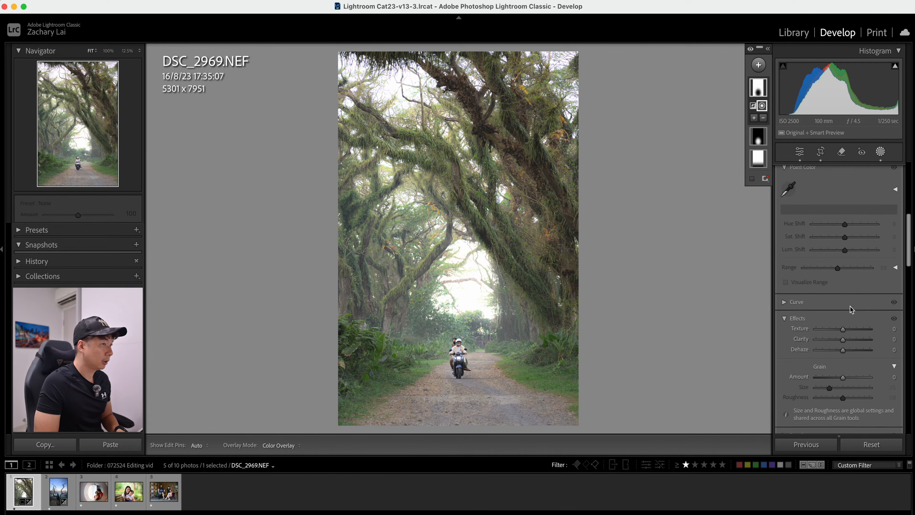
pyautogui.moveTo(831, 298); pyautogui.dragTo(834, 301)
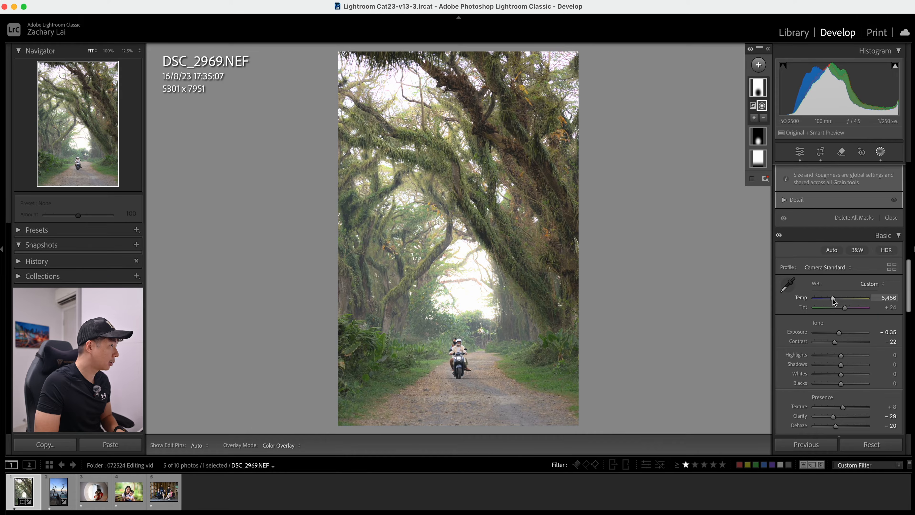
pyautogui.press('super+z')
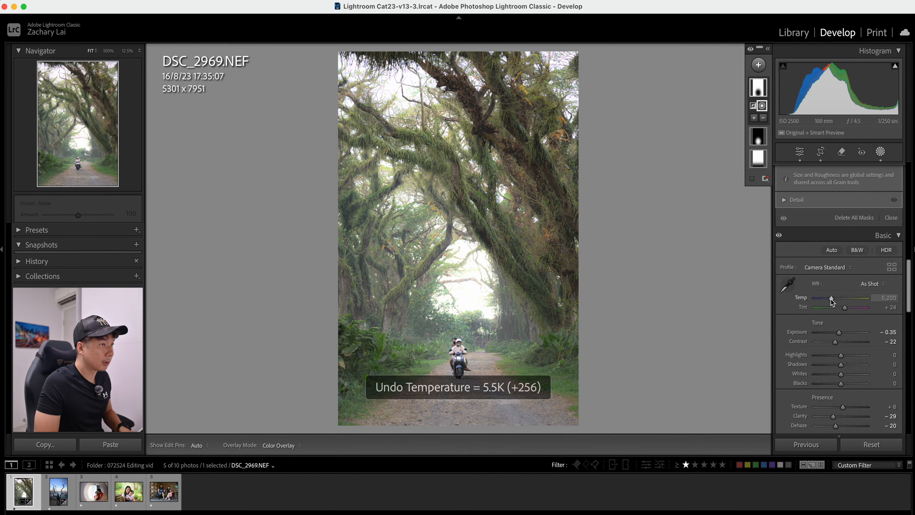
pyautogui.moveTo(832, 299); pyautogui.dragTo(834, 300)
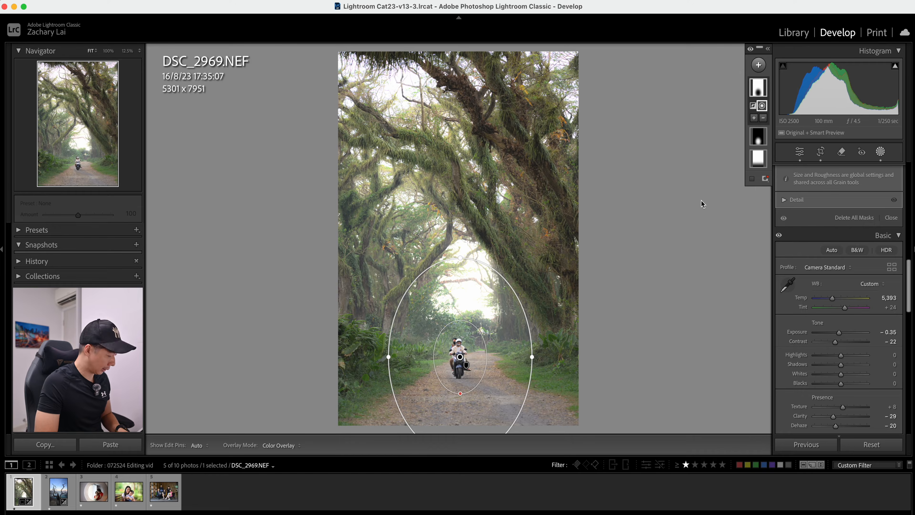
# Step: Compare the edit with the unedited photo, and set the global clarity to -40
pyautogui.press('\\')
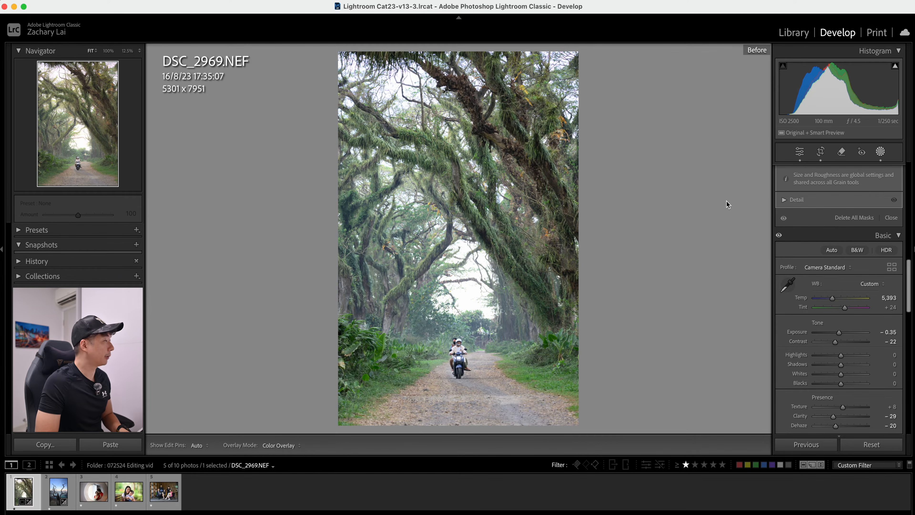
pyautogui.press('\\')
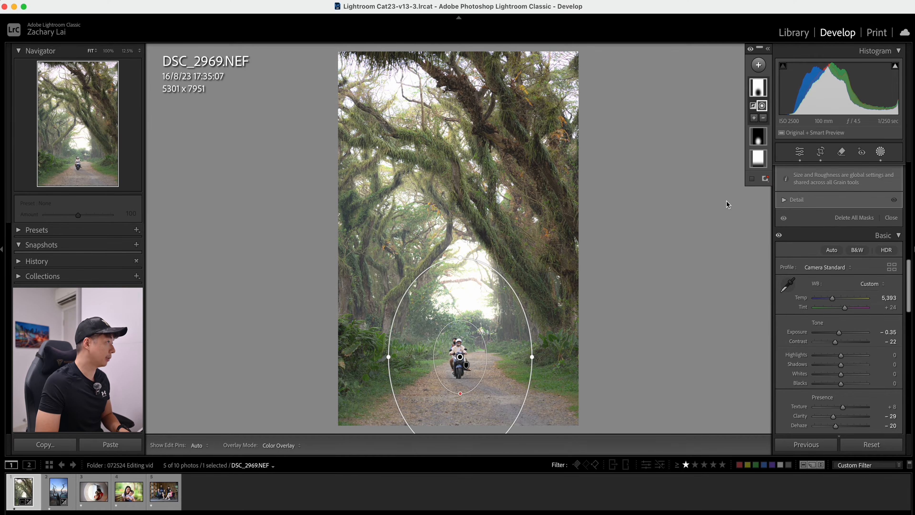
pyautogui.scroll(-3, 858, 344)
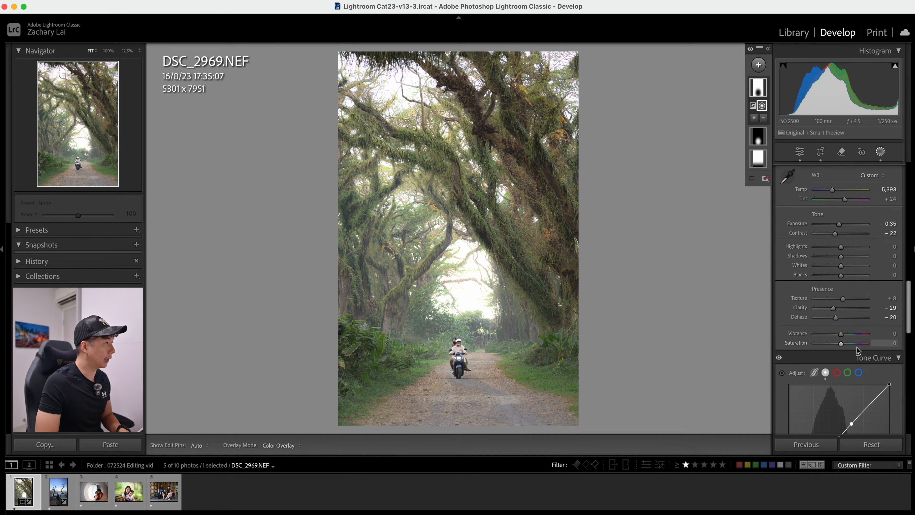
pyautogui.moveTo(833, 309); pyautogui.dragTo(829, 311)
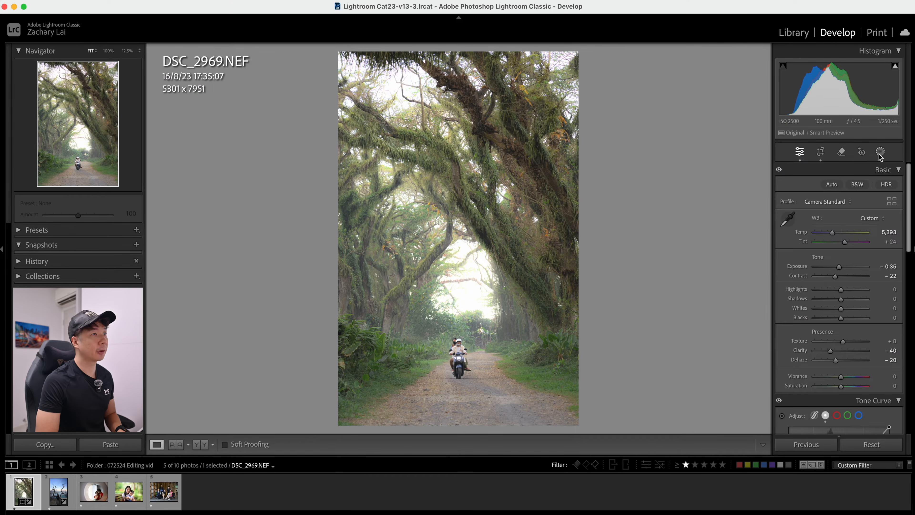
# Step: Add a large radial gradient mask over the upper-right corner of the photo, covering the overhanging tree branches
pyautogui.click(881, 152)
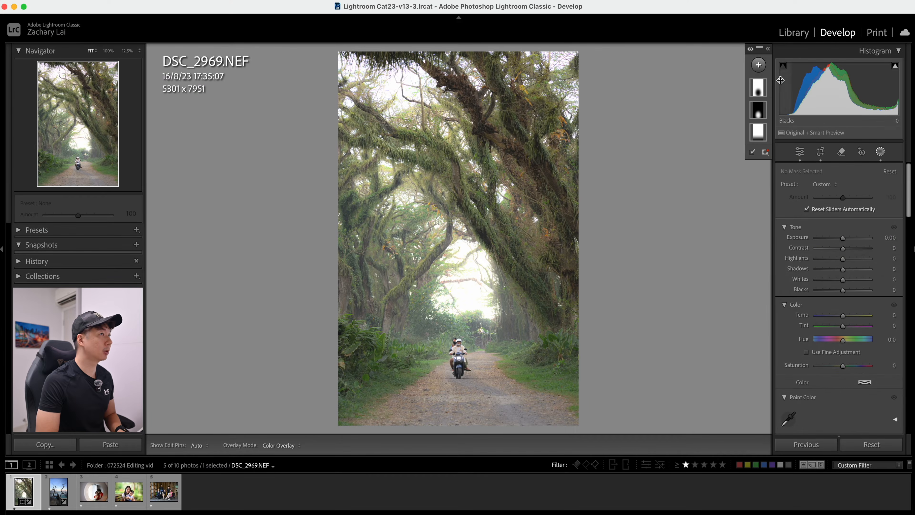
pyautogui.click(759, 65)
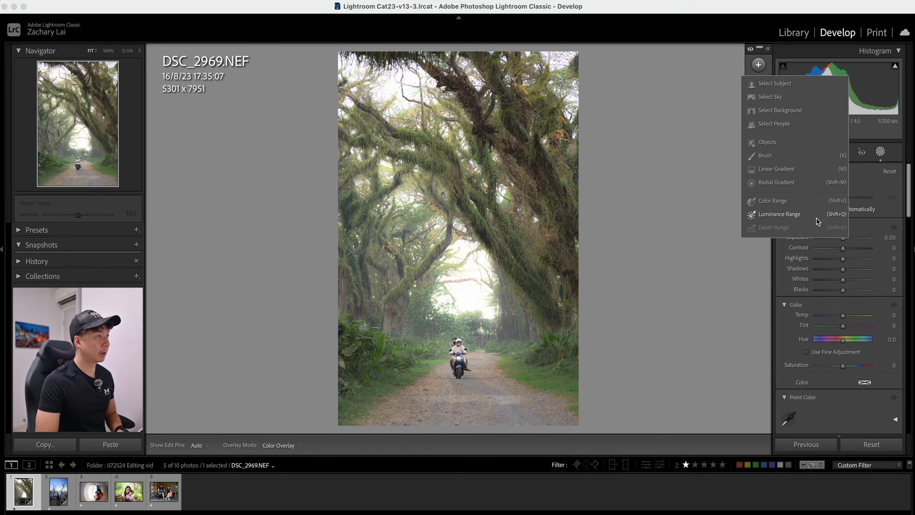
pyautogui.click(796, 182)
pyautogui.moveTo(566, 73); pyautogui.dragTo(740, 235)
pyautogui.moveTo(533, 154); pyautogui.dragTo(574, 151)
pyautogui.moveTo(534, 208)
pyautogui.mouseDown()
pyautogui.moveTo(544, 182)
pyautogui.moveTo(523, 204)
pyautogui.mouseUp()
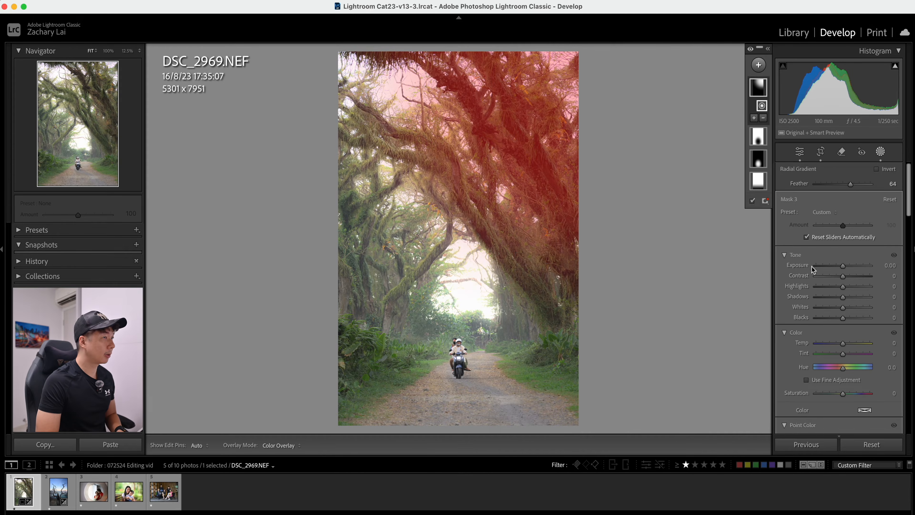
# Step: Set the upper-right radial mask to exposure 0.52, temperature 19, clarity -13 and dehaze -12 for a warm glow
pyautogui.moveTo(843, 266); pyautogui.dragTo(846, 271)
pyautogui.moveTo(843, 343); pyautogui.dragTo(848, 346)
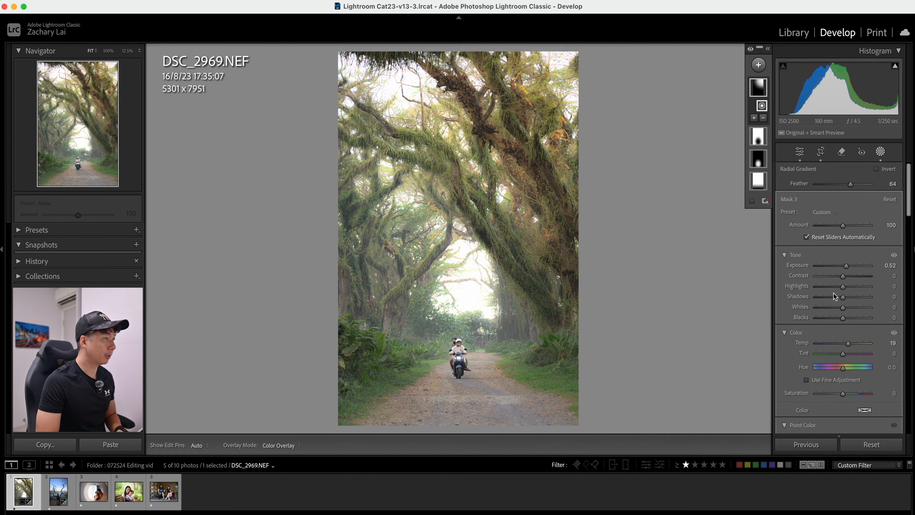
pyautogui.moveTo(843, 277)
pyautogui.mouseDown()
pyautogui.moveTo(828, 277)
pyautogui.moveTo(835, 280)
pyautogui.moveTo(837, 263)
pyautogui.moveTo(840, 277)
pyautogui.mouseUp()
pyautogui.scroll(-10, 840, 288)
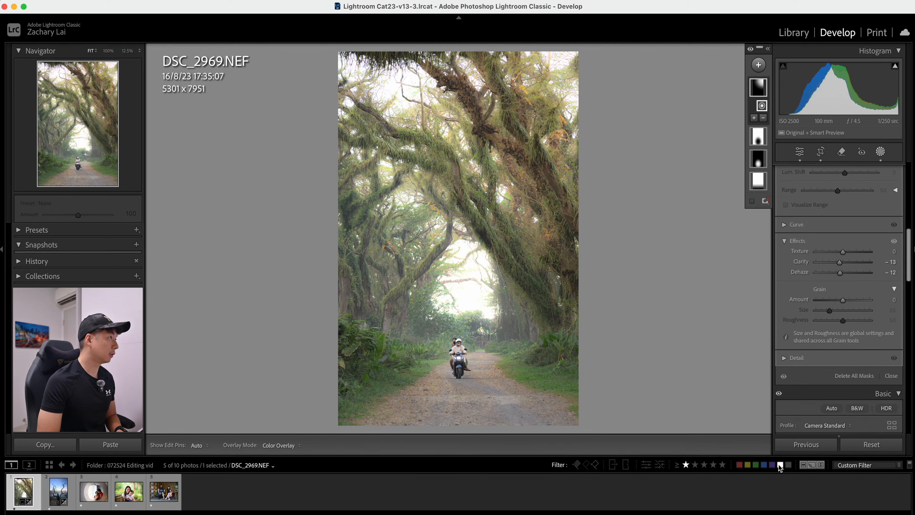
# Step: Leave masking and compare the edited photo with its original version
pyautogui.scroll(-10, 861, 351)
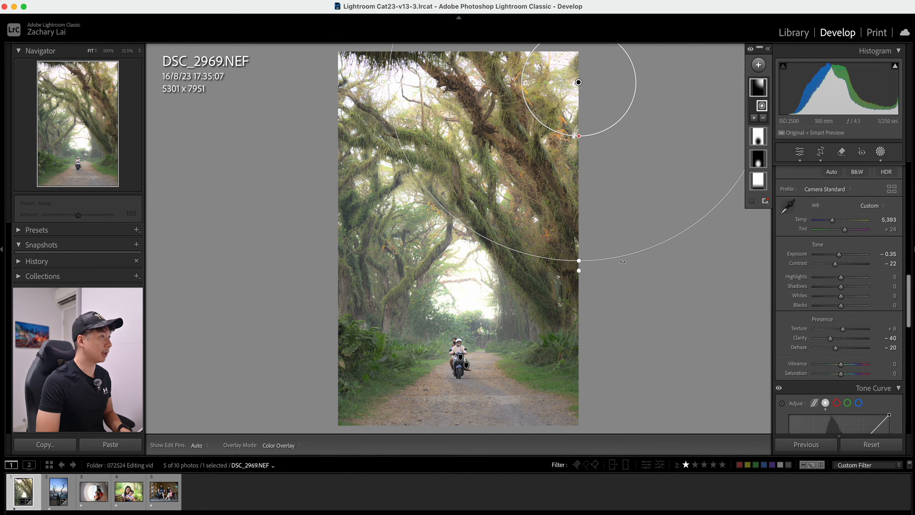
pyautogui.click(800, 153)
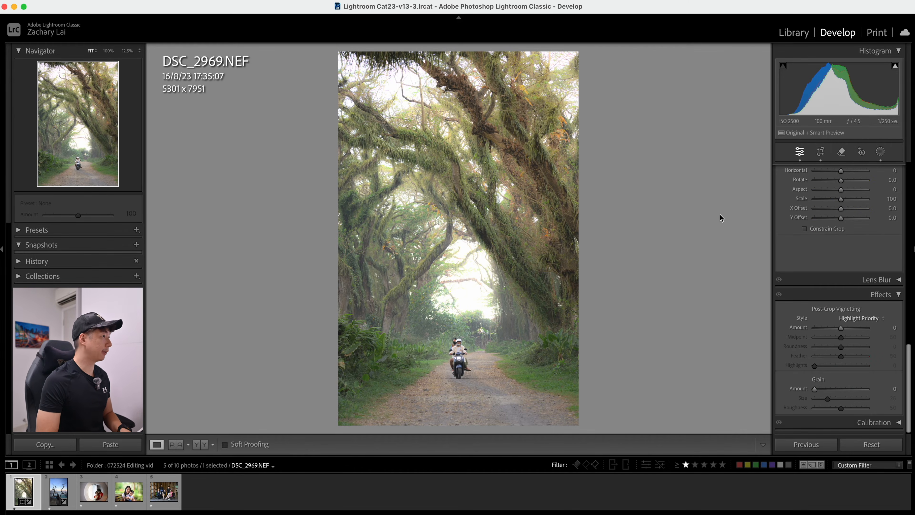
pyautogui.press('\\')
pyautogui.press('\\')
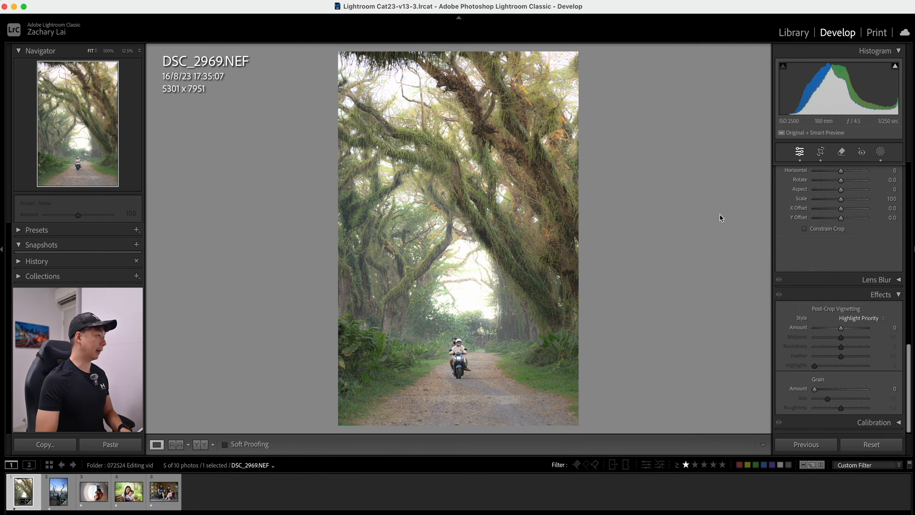
# Step: Start cropping the photo and cycle through the composition guides to the rule-of-thirds grid
pyautogui.press('r')
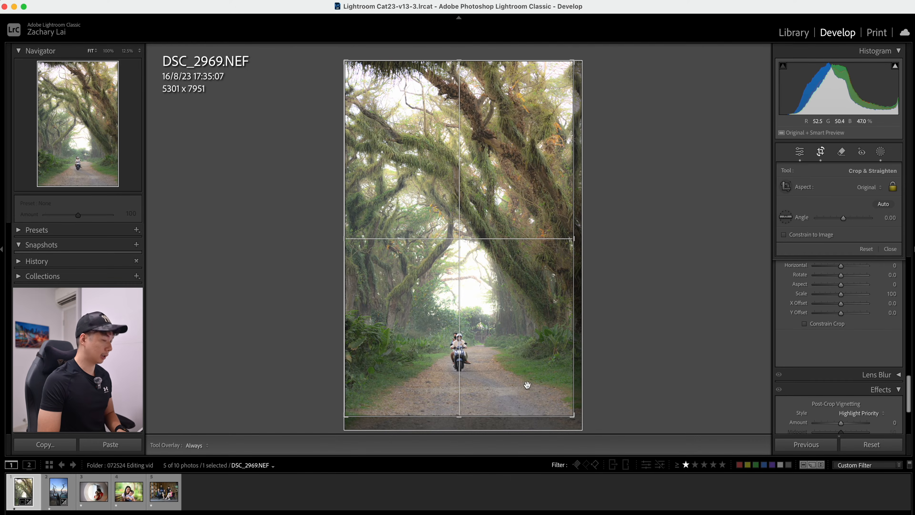
pyautogui.press('o')
pyautogui.press('o')
pyautogui.press('o')
pyautogui.press('o')
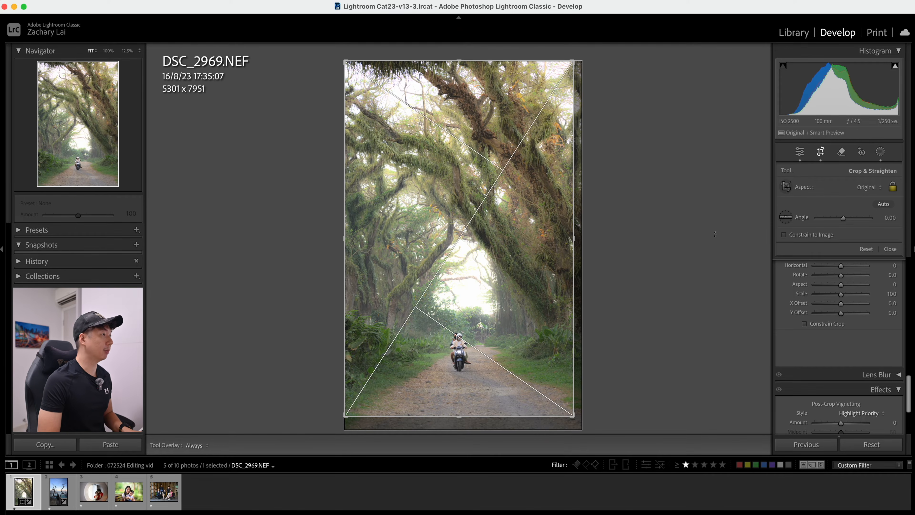
pyautogui.press('o')
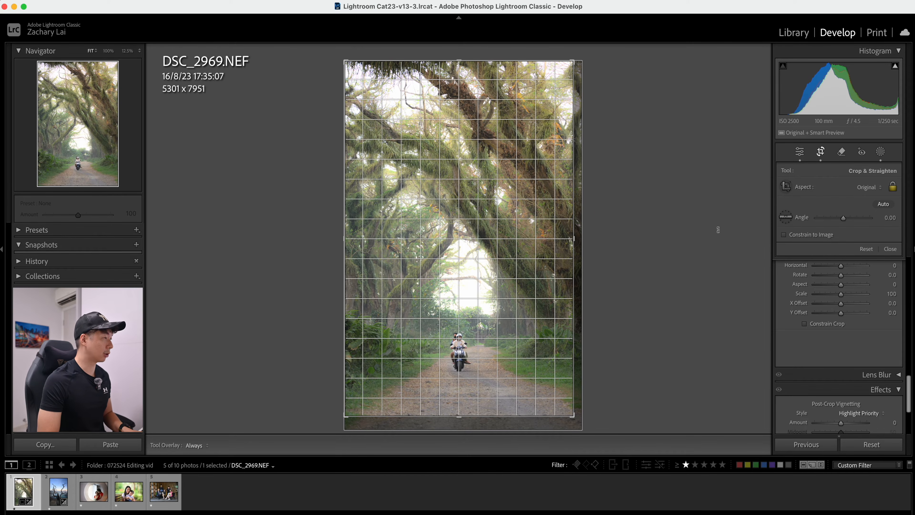
pyautogui.press('o')
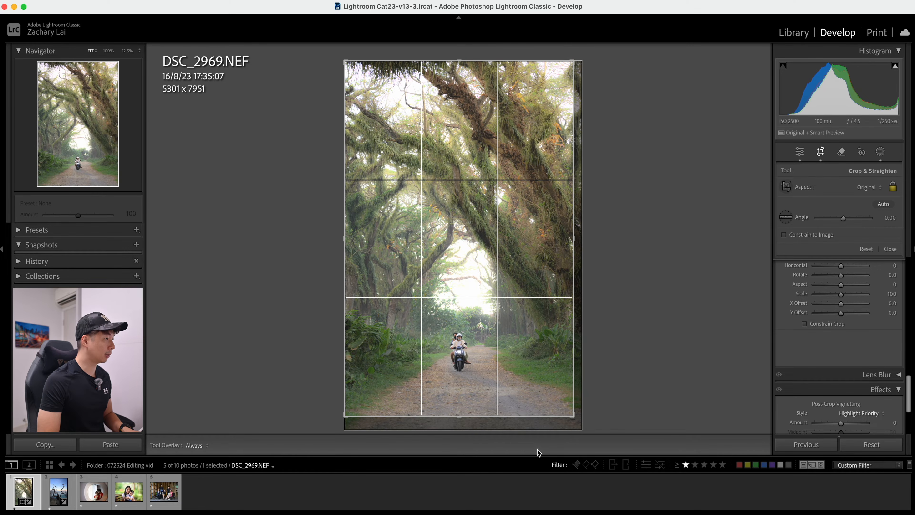
# Step: Tighten the crop to 4973 x 7459 and reposition the frame to include more road below the motorcycle
pyautogui.moveTo(572, 416); pyautogui.dragTo(564, 407)
pyautogui.moveTo(530, 378)
pyautogui.mouseDown()
pyautogui.moveTo(522, 359)
pyautogui.moveTo(526, 369)
pyautogui.mouseUp()
pyautogui.press('Return')
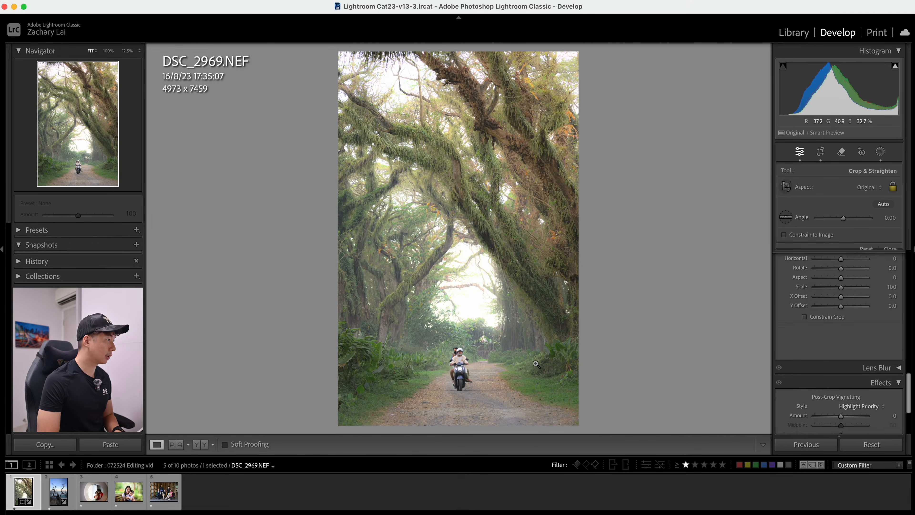
pyautogui.click(820, 152)
pyautogui.press('Return')
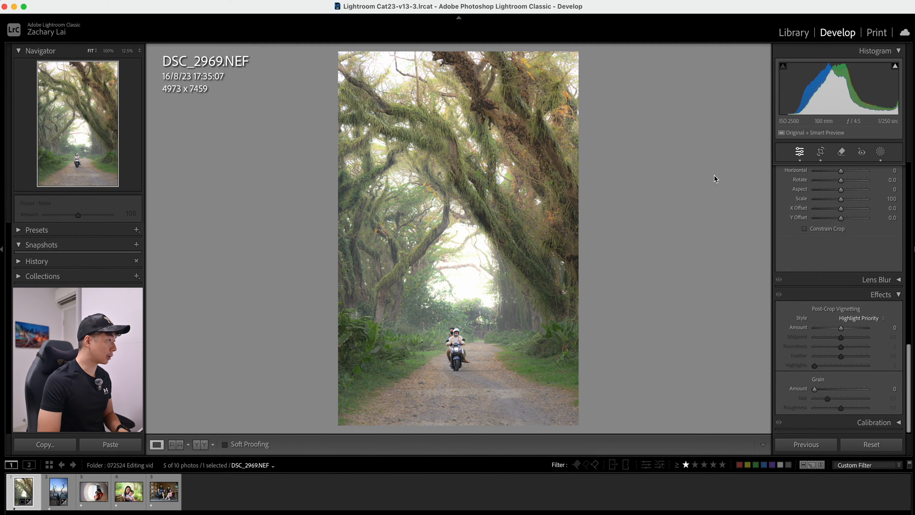
# Step: Compare the newly cropped edit with its before version several times
pyautogui.press('\\')
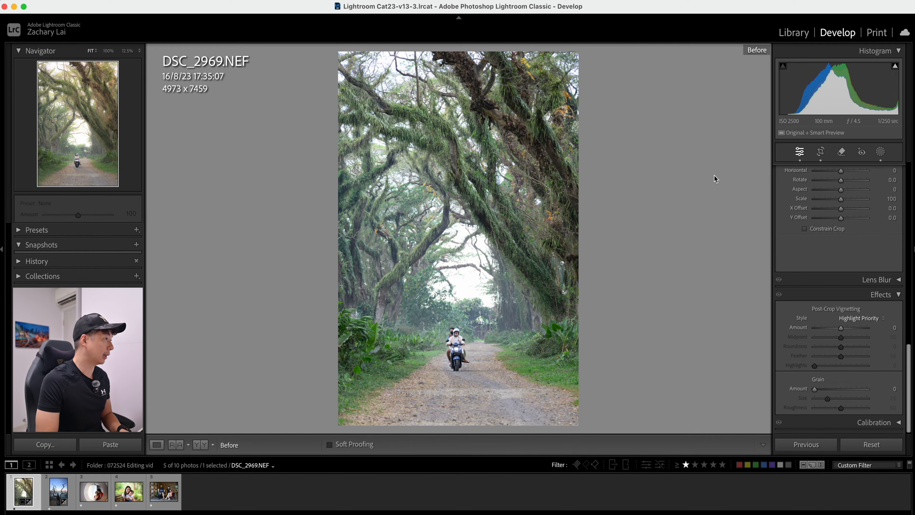
pyautogui.press('\\')
pyautogui.press(']')
pyautogui.press('[')
pyautogui.press('\\')
pyautogui.press('\\')
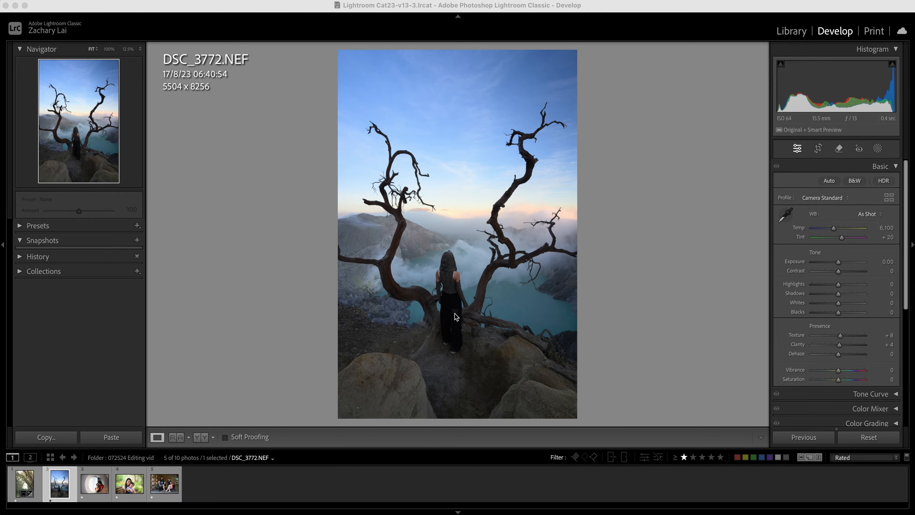
# Step: Select DSC_3772.NEF, the photo of the woman between bare trees, and set its exposure to +0.55 and shadows to +31
pyautogui.click(68, 485)
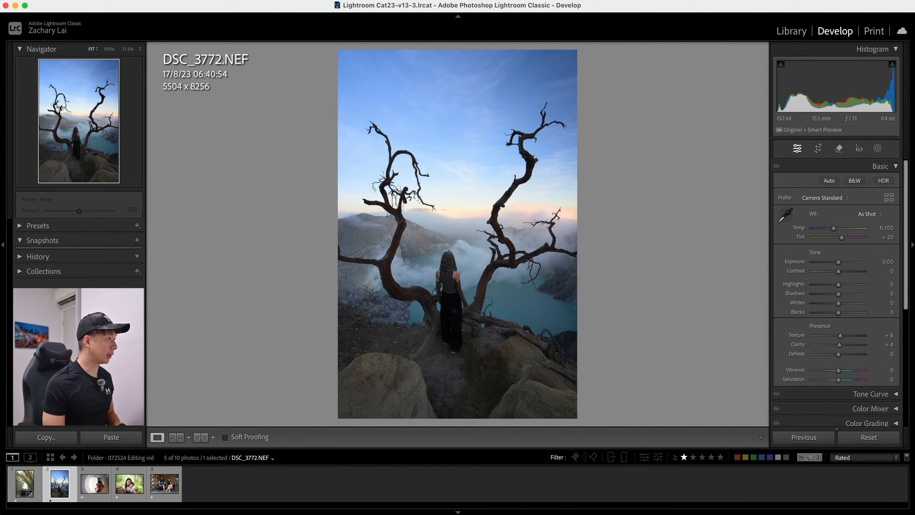
pyautogui.moveTo(838, 263); pyautogui.dragTo(846, 298)
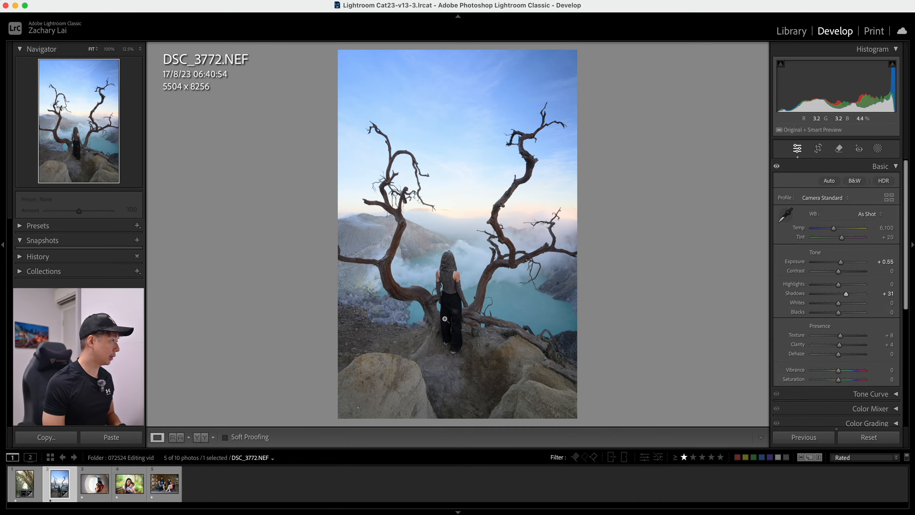
# Step: Remove the dusty patch from the back of the woman's black trousers with the Generative AI Remove brush
pyautogui.click(455, 310)
pyautogui.moveTo(445, 296); pyautogui.dragTo(449, 260)
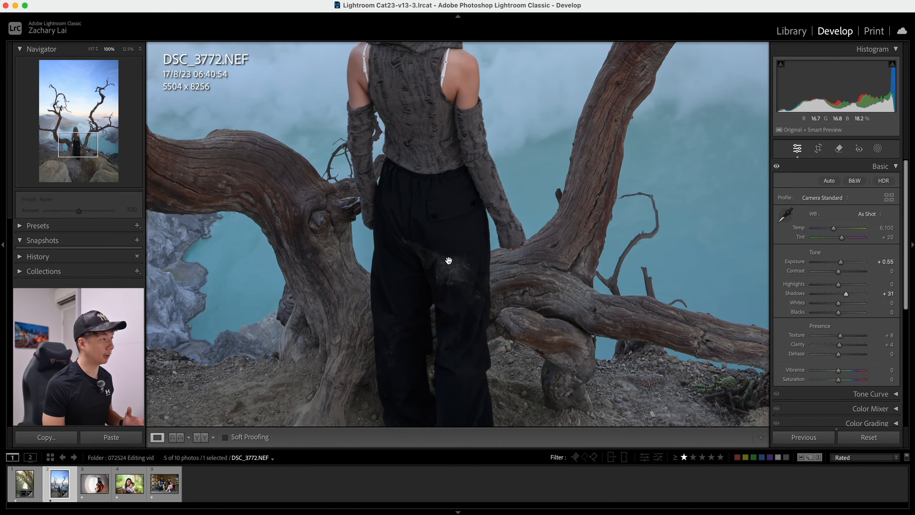
pyautogui.click(839, 149)
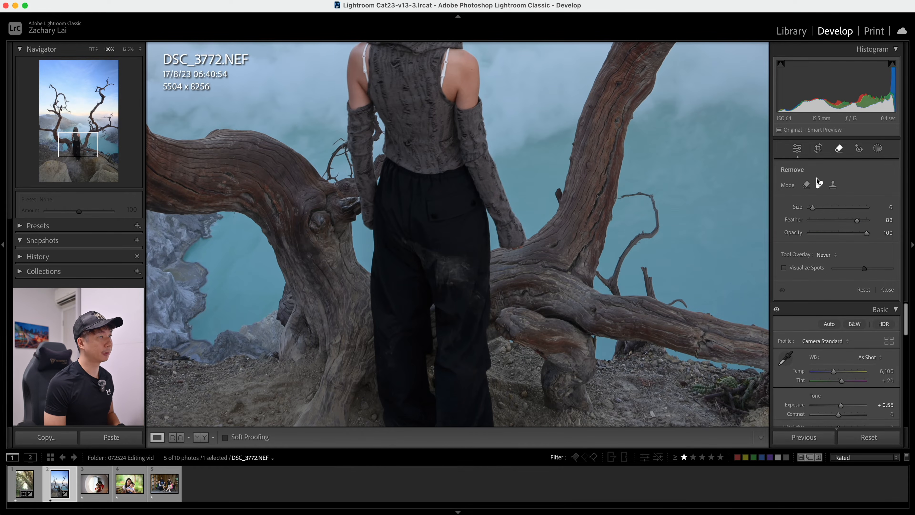
pyautogui.click(806, 185)
pyautogui.moveTo(454, 270)
pyautogui.mouseDown()
pyautogui.moveTo(437, 277)
pyautogui.moveTo(466, 262)
pyautogui.moveTo(462, 272)
pyautogui.moveTo(419, 246)
pyautogui.moveTo(462, 272)
pyautogui.mouseUp()
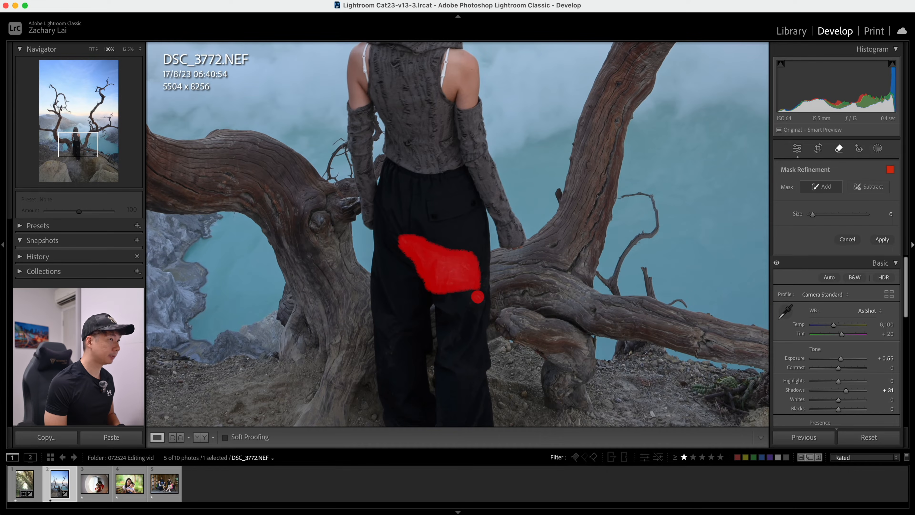
pyautogui.click(883, 239)
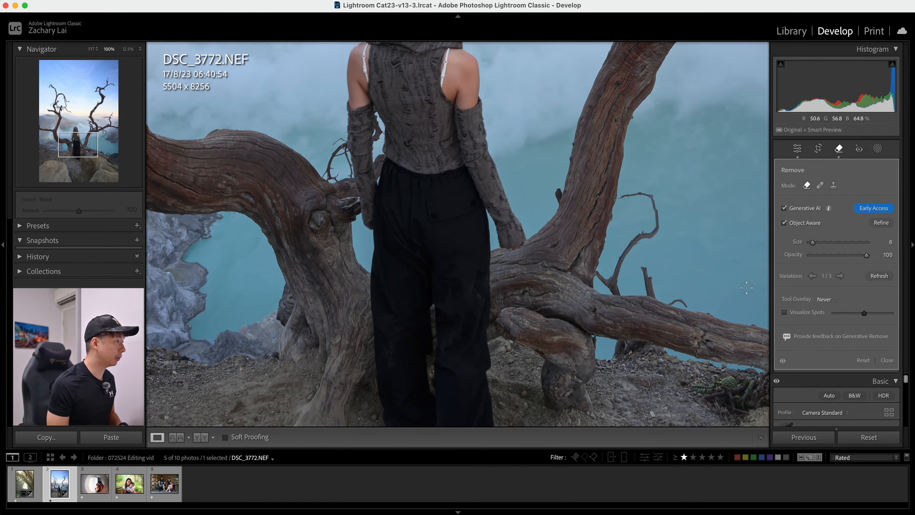
pyautogui.click(887, 360)
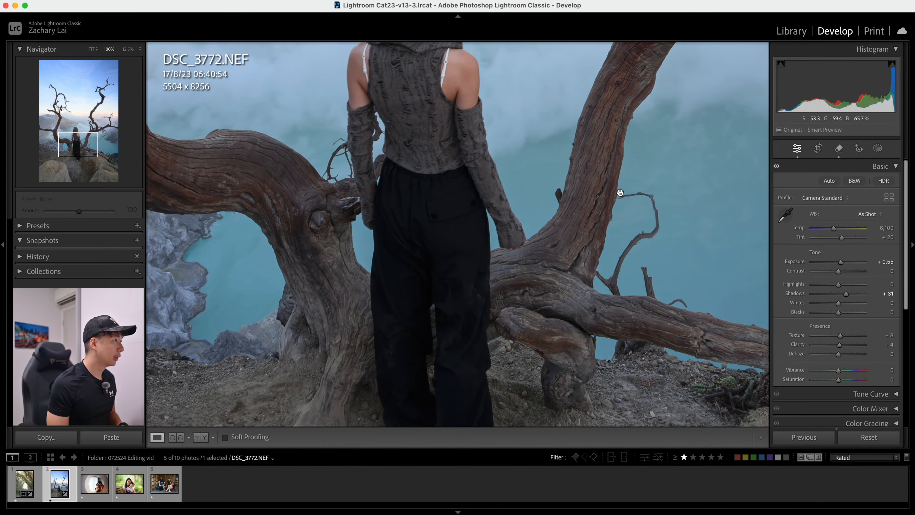
pyautogui.click(623, 202)
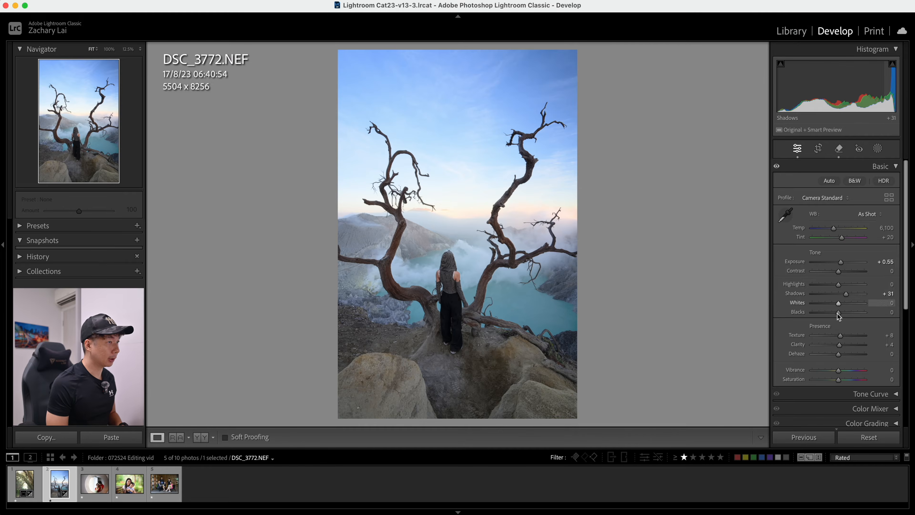
# Step: Soften the photo with exposure +0.20, contrast -16, texture -10, clarity -24 and dehaze -13, and inspect the woman up close
pyautogui.moveTo(839, 345)
pyautogui.mouseDown()
pyautogui.moveTo(833, 349)
pyautogui.moveTo(837, 335)
pyautogui.moveTo(834, 355)
pyautogui.mouseUp()
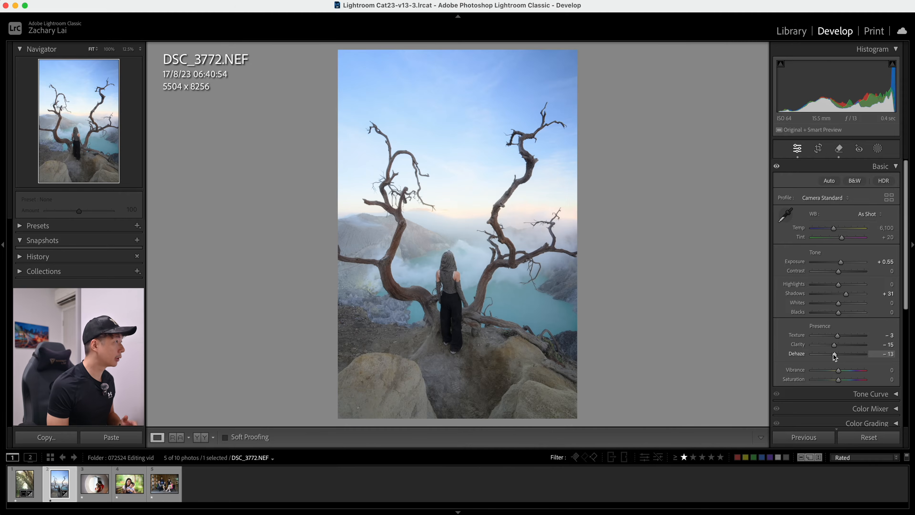
pyautogui.moveTo(842, 263); pyautogui.dragTo(841, 266)
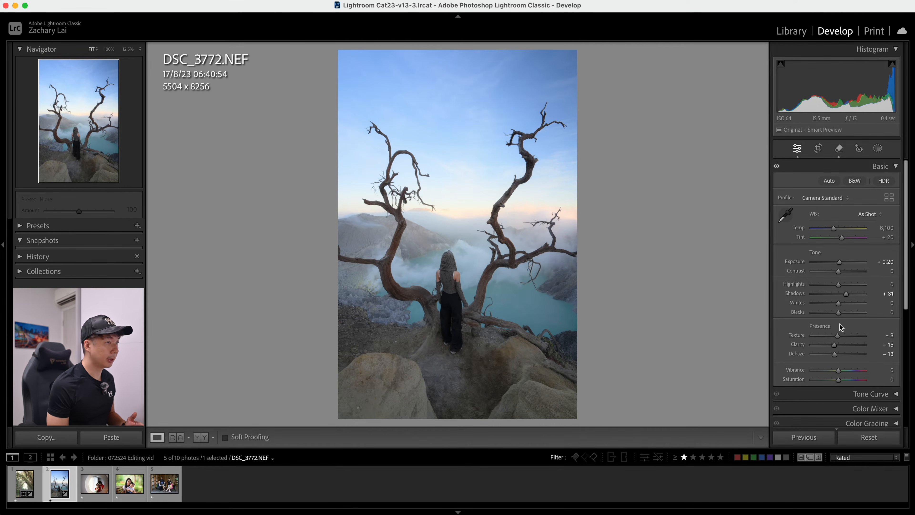
pyautogui.moveTo(835, 345); pyautogui.dragTo(832, 345)
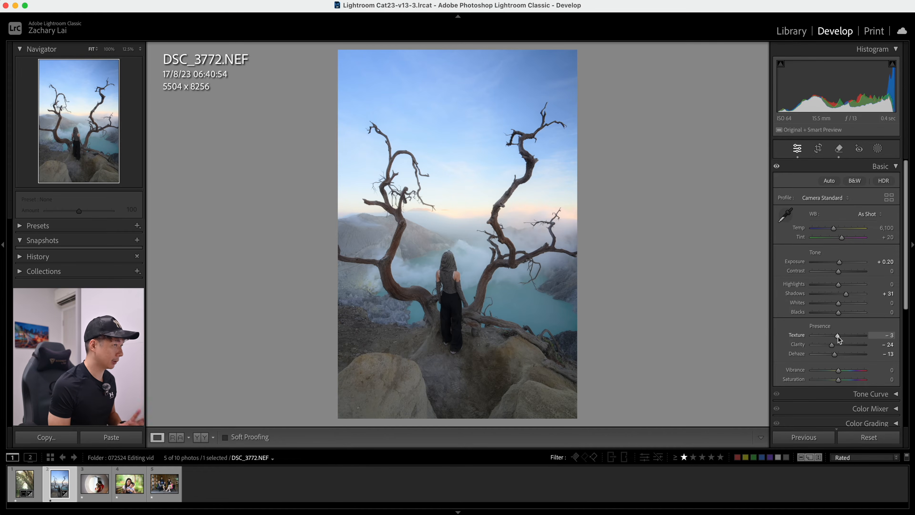
pyautogui.moveTo(837, 274); pyautogui.dragTo(833, 276)
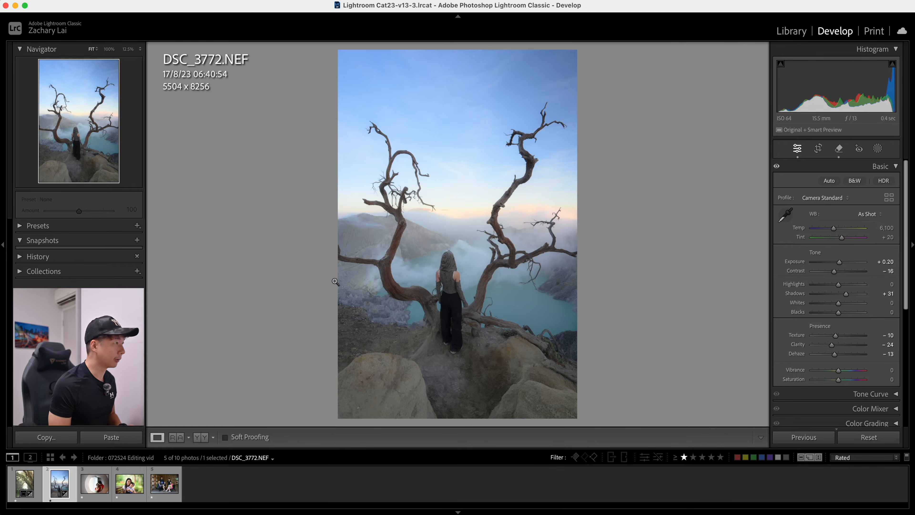
pyautogui.click(465, 282)
pyautogui.click(473, 252)
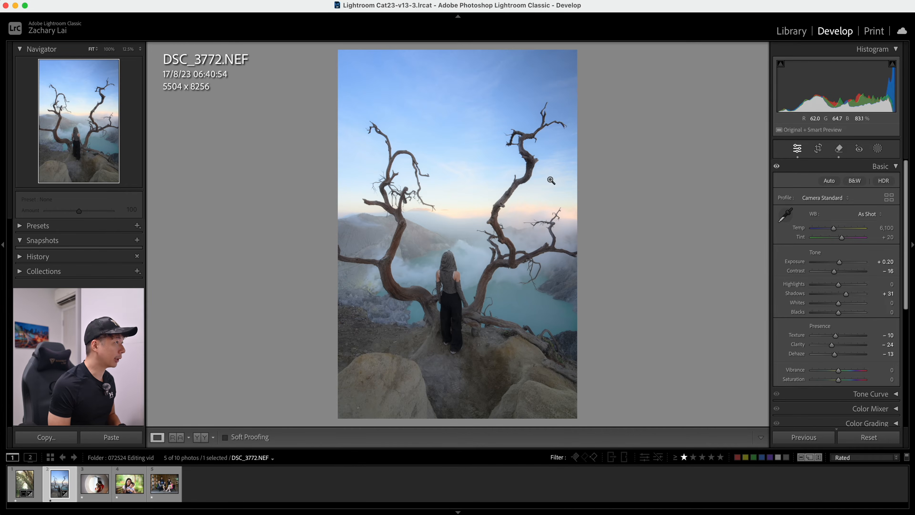
# Step: Create a Select Subject mask and brush the unselected trunk and branches of the right-hand tree into it
pyautogui.click(877, 149)
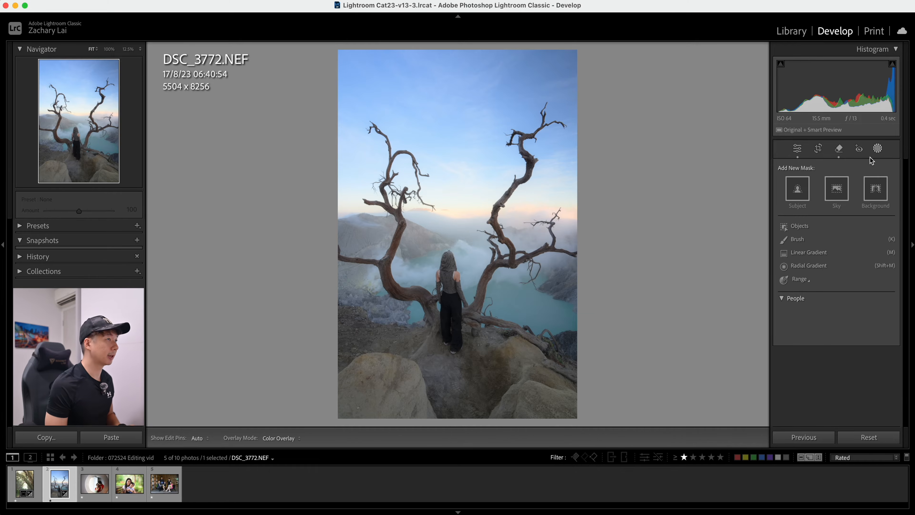
pyautogui.click(788, 188)
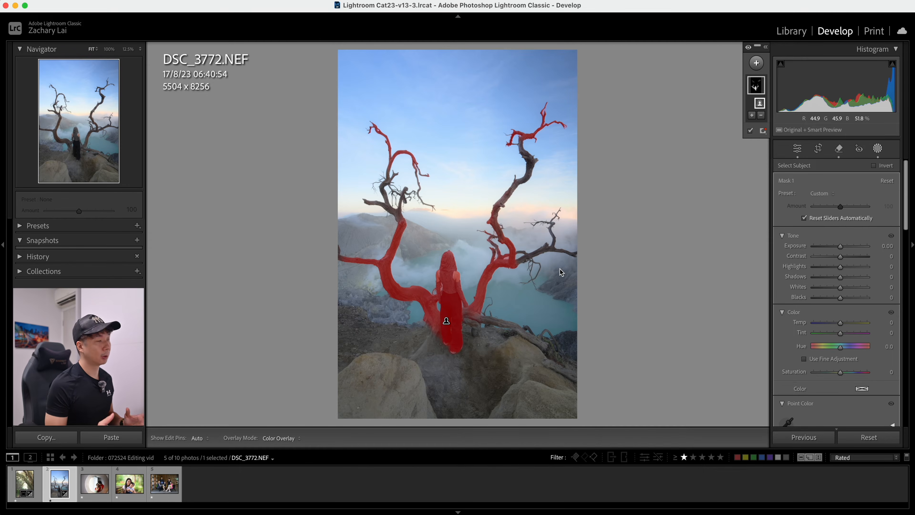
pyautogui.click(753, 116)
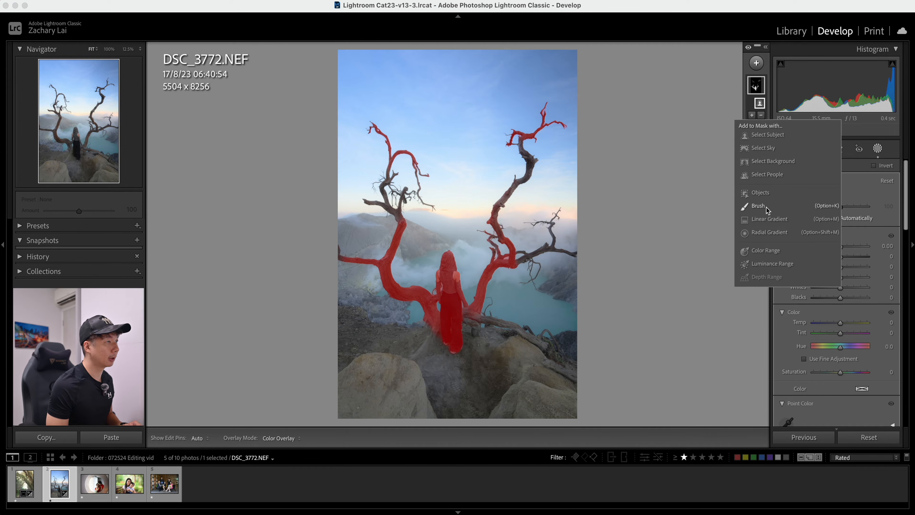
pyautogui.click(774, 207)
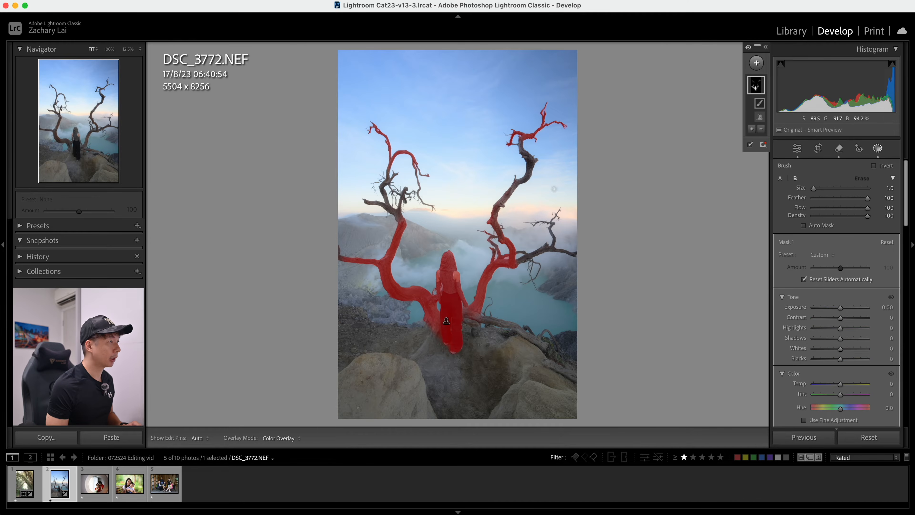
pyautogui.press('h')
pyautogui.moveTo(521, 147)
pyautogui.mouseDown()
pyautogui.moveTo(531, 165)
pyautogui.moveTo(492, 213)
pyautogui.moveTo(504, 201)
pyautogui.mouseUp()
pyautogui.press('h')
pyautogui.press('h')
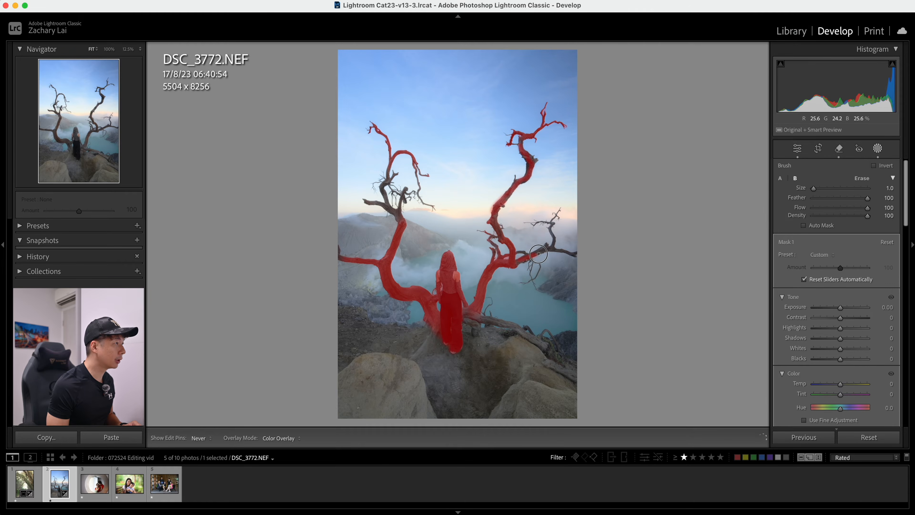
pyautogui.press('h')
pyautogui.press('h')
pyautogui.press('h')
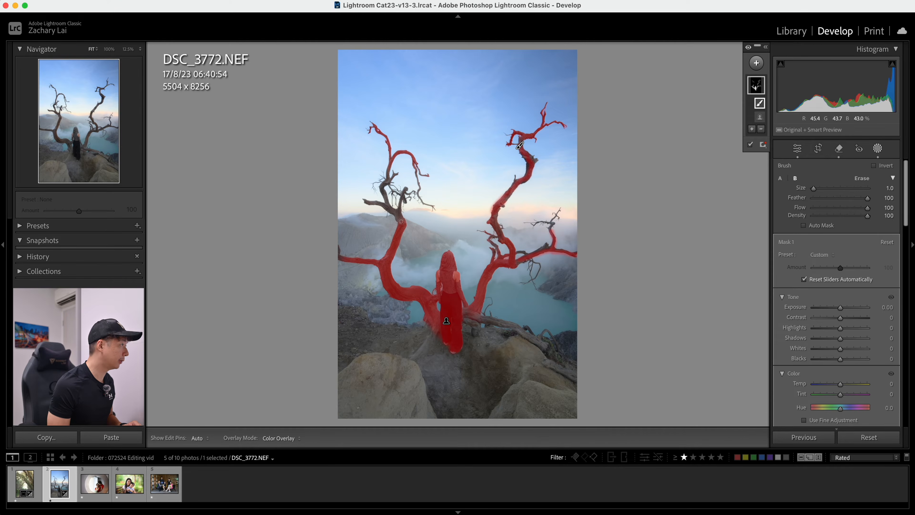
# Step: Paint the unselected trunk and branches of the left-hand tree into the subject mask with the brush
pyautogui.press('h')
pyautogui.press('h')
pyautogui.press('h')
pyautogui.press('h')
pyautogui.press('h')
pyautogui.press('h')
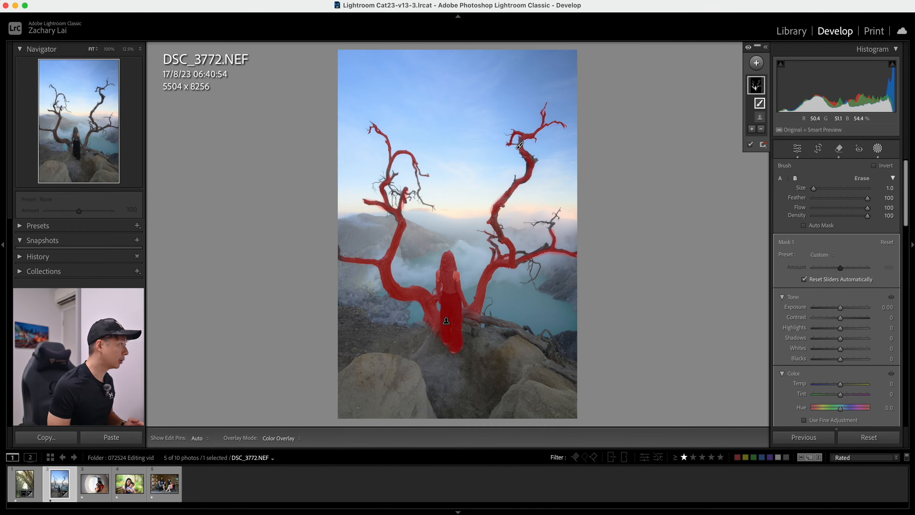
pyautogui.press('h')
pyautogui.press('h')
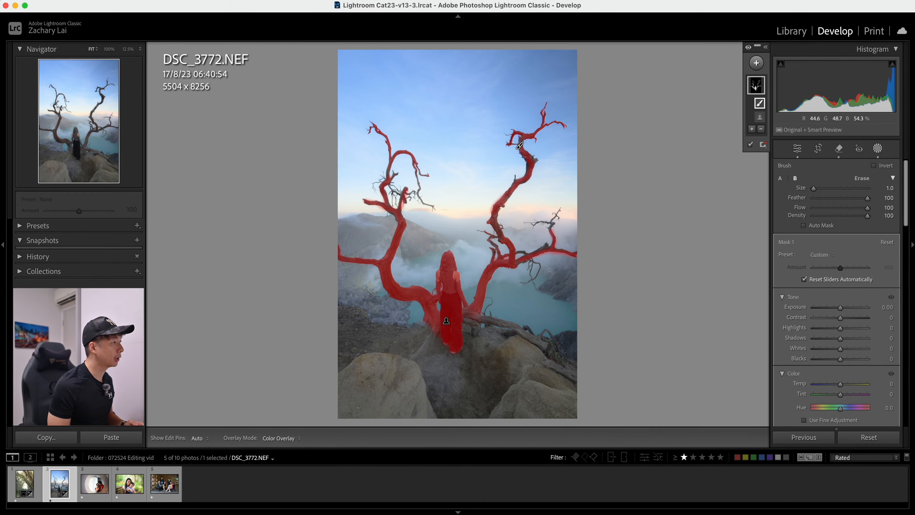
pyautogui.press('h')
pyautogui.press('h')
pyautogui.press('h')
# Step: Give the woman-and-trees mask shadows 17, texture 12, clarity 13 and dehaze 22
pyautogui.moveTo(840, 338); pyautogui.dragTo(845, 339)
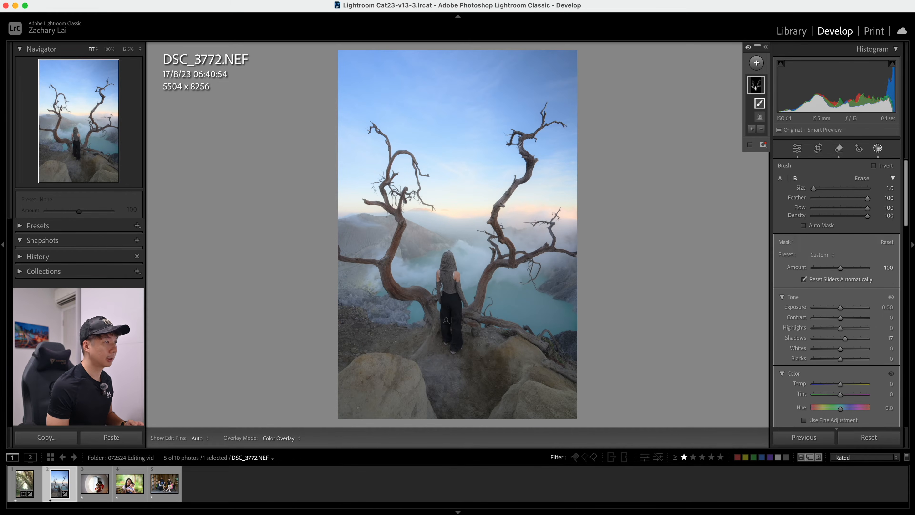
pyautogui.scroll(-5, 807, 263)
pyautogui.scroll(-2, 813, 266)
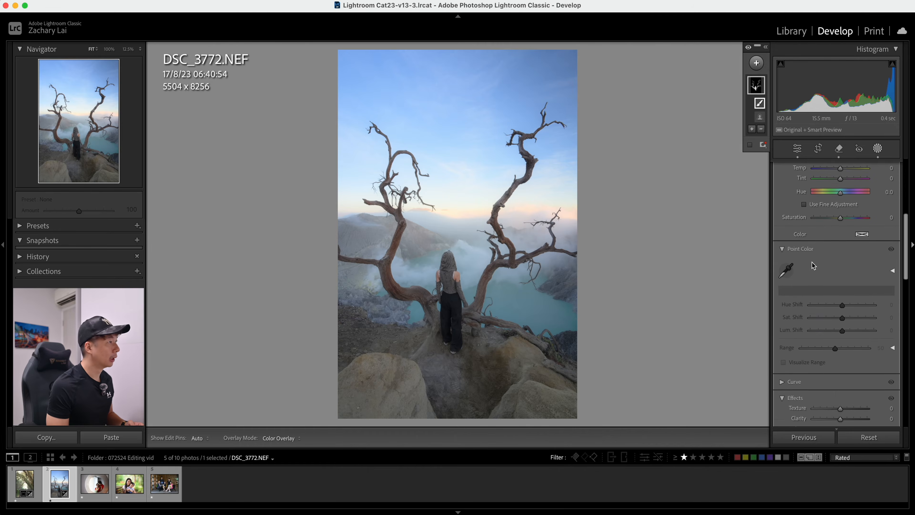
pyautogui.moveTo(840, 393); pyautogui.dragTo(845, 385)
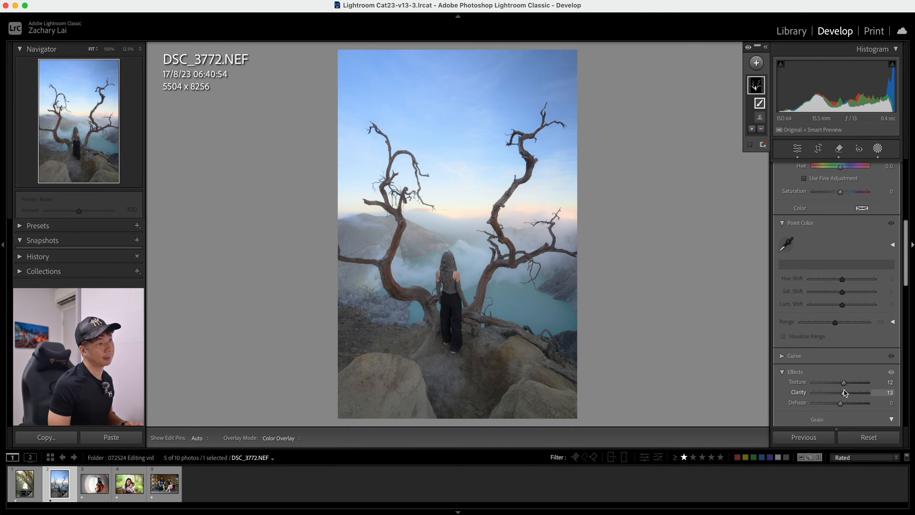
pyautogui.moveTo(843, 402); pyautogui.dragTo(848, 403)
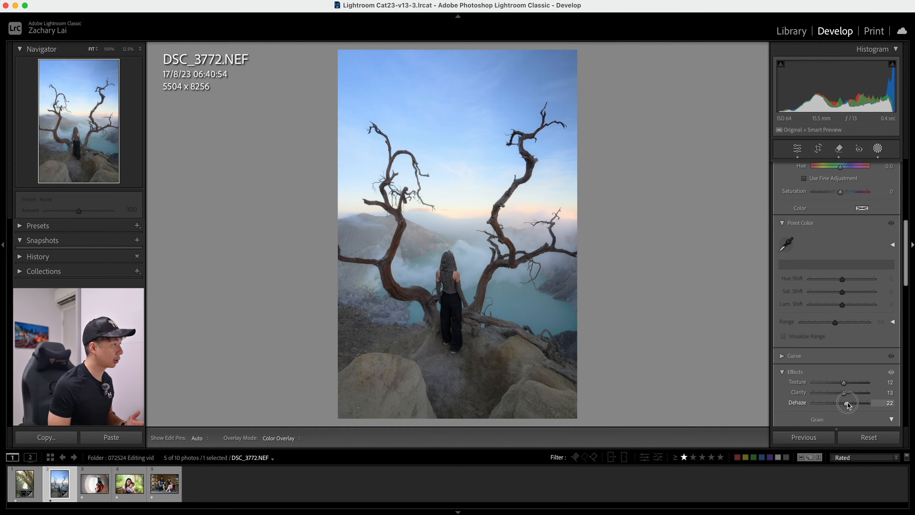
# Step: Leave masking and cool the whole photo by setting its white balance temperature to 5,296
pyautogui.hotkey('shift', 'w')
pyautogui.scroll(5, 830, 253)
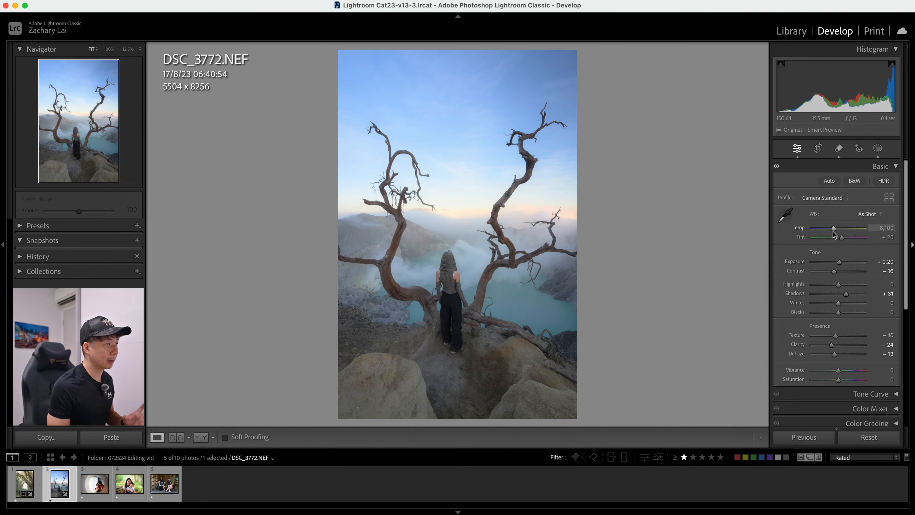
pyautogui.moveTo(833, 230); pyautogui.dragTo(829, 232)
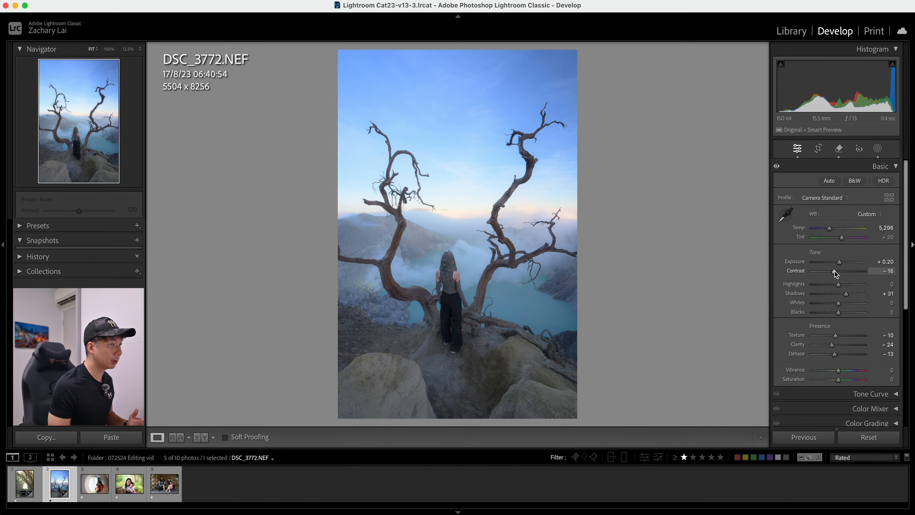
pyautogui.scroll(-3, 836, 274)
# Step: Add a large radial gradient mask around the woman with feather 50 and set its exposure to 0.38
pyautogui.click(878, 149)
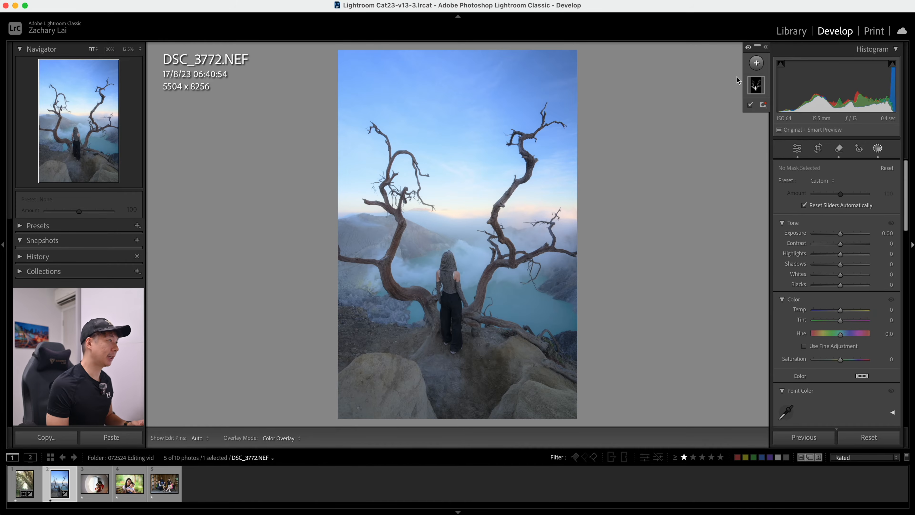
pyautogui.click(760, 65)
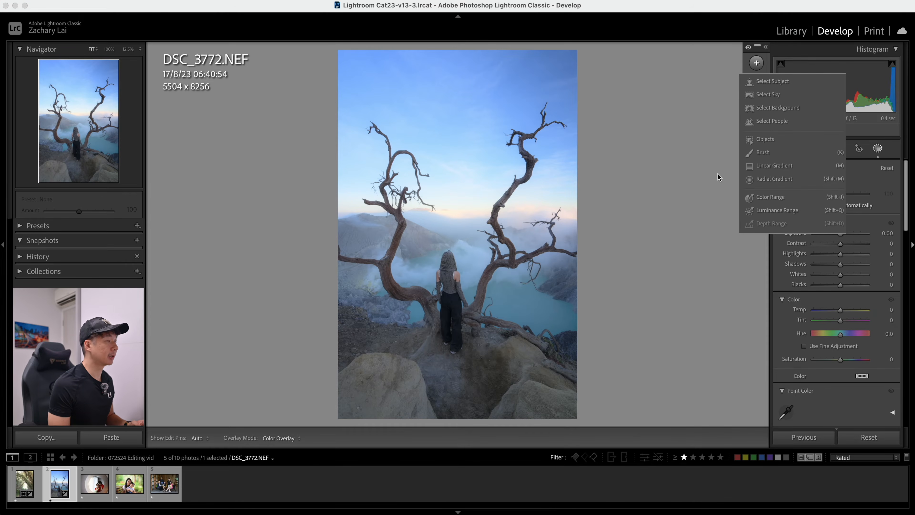
pyautogui.click(779, 182)
pyautogui.moveTo(445, 260); pyautogui.dragTo(454, 292)
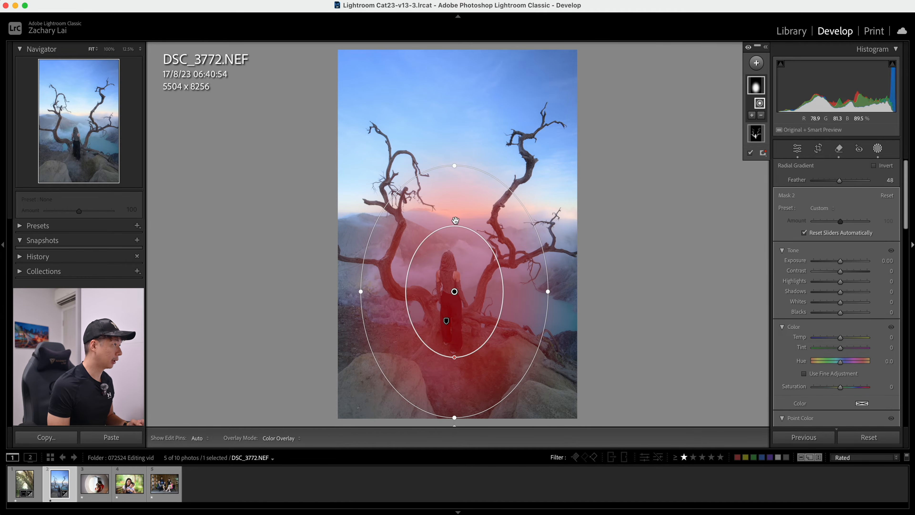
pyautogui.moveTo(454, 357); pyautogui.dragTo(454, 370)
pyautogui.moveTo(471, 279); pyautogui.dragTo(470, 276)
pyautogui.moveTo(455, 162); pyautogui.dragTo(465, 121)
pyautogui.moveTo(548, 288); pyautogui.dragTo(577, 289)
pyautogui.moveTo(449, 387); pyautogui.dragTo(448, 384)
pyautogui.moveTo(451, 388); pyautogui.dragTo(452, 370)
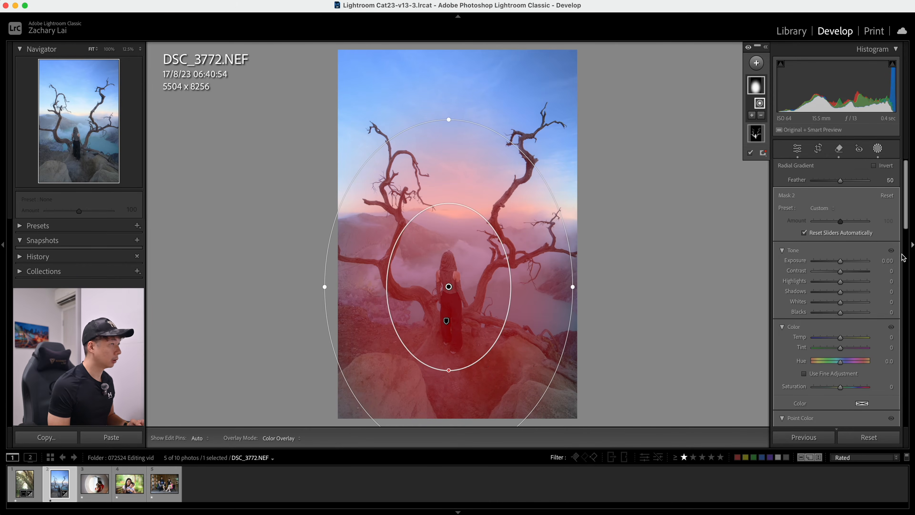
pyautogui.moveTo(841, 260); pyautogui.dragTo(844, 262)
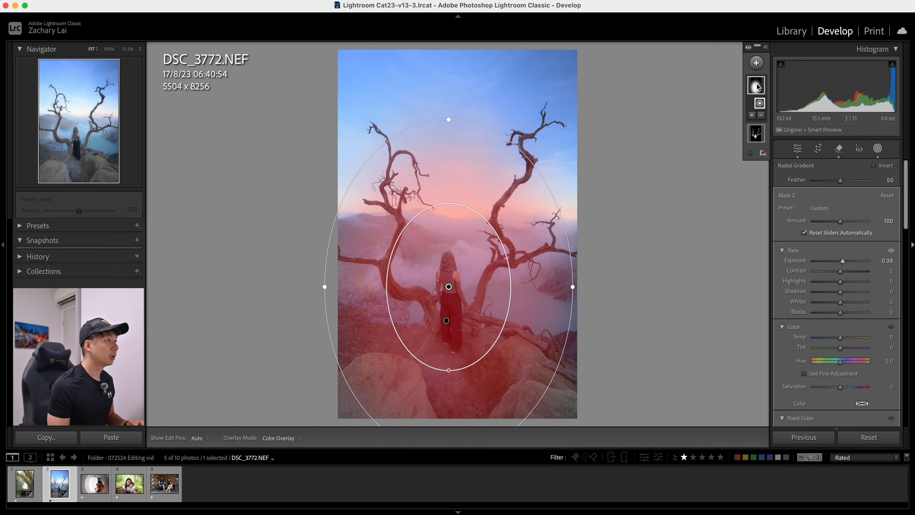
# Step: Duplicate and invert the radial mask, and set the inverted copy's exposure to -0.33
pyautogui.rightClick(759, 87)
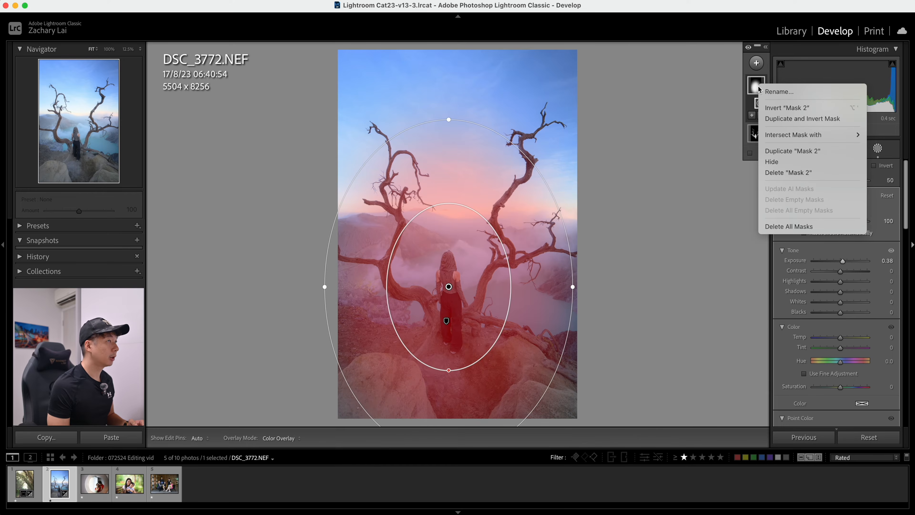
pyautogui.click(842, 120)
pyautogui.moveTo(842, 263); pyautogui.dragTo(838, 261)
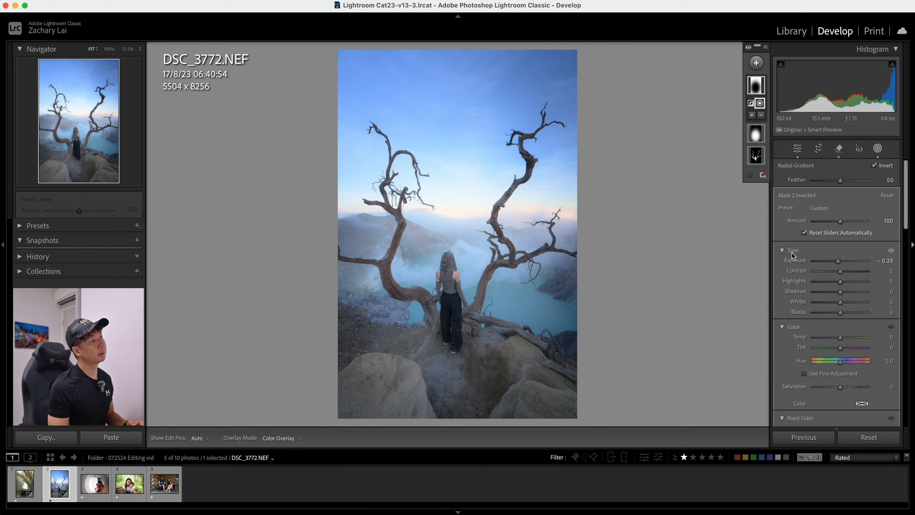
# Step: Open a copy of DSC_3772.NEF with Lightroom adjustments in the Dehancer Lightroom Plugin and reposition its window
pyautogui.moveTo(578, 352)
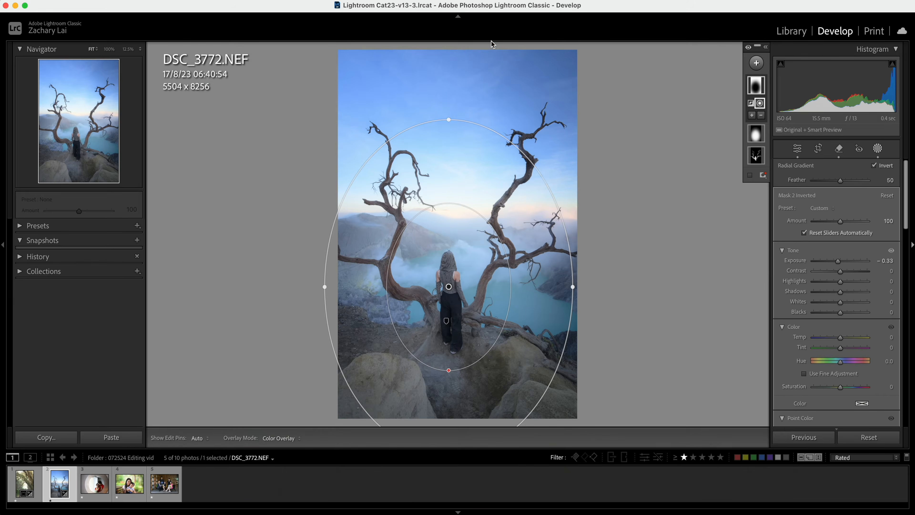
pyautogui.rightClick(493, 62)
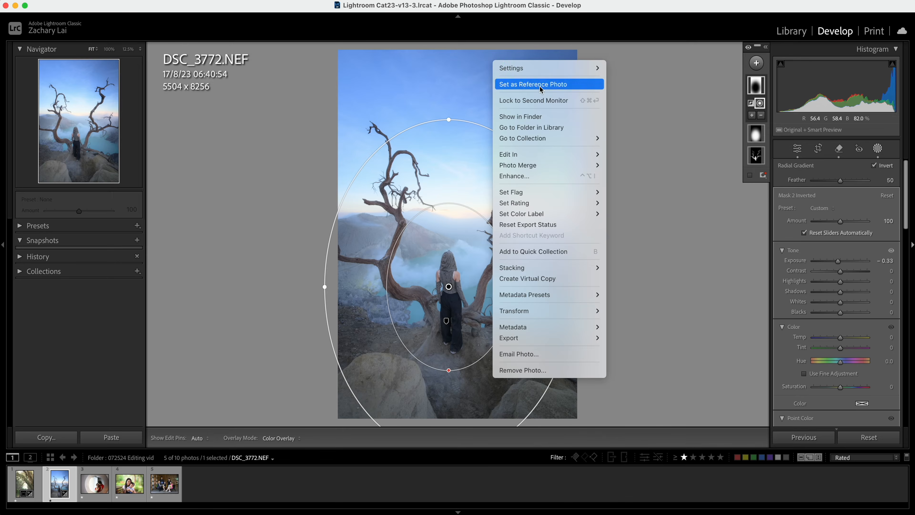
pyautogui.moveTo(568, 157)
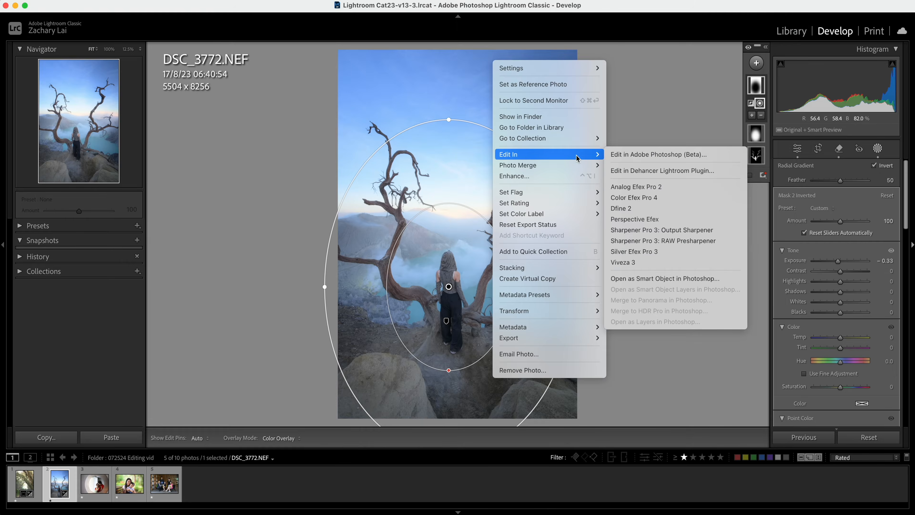
pyautogui.click(667, 174)
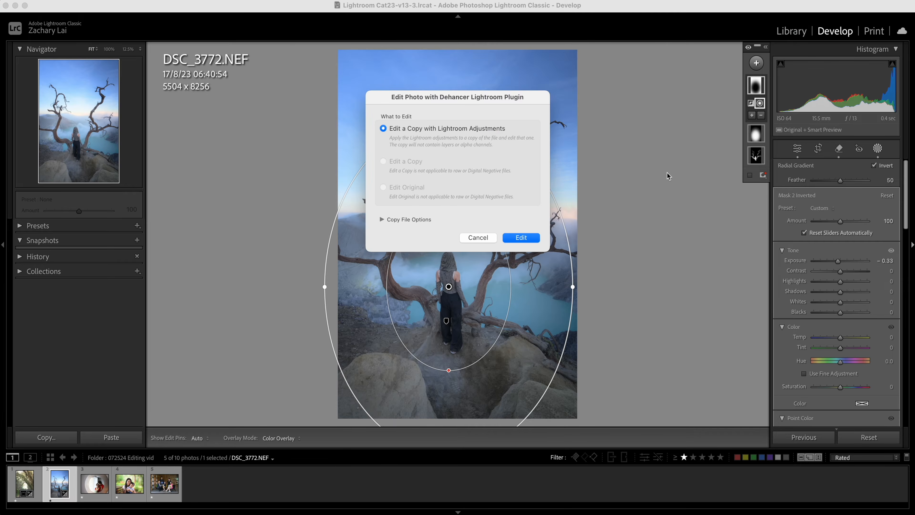
pyautogui.click(521, 238)
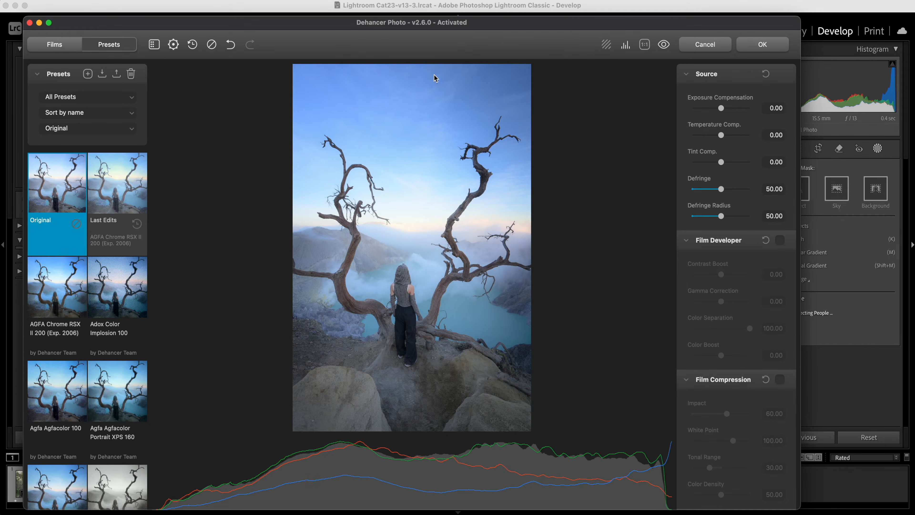
pyautogui.moveTo(458, 25); pyautogui.dragTo(490, 16)
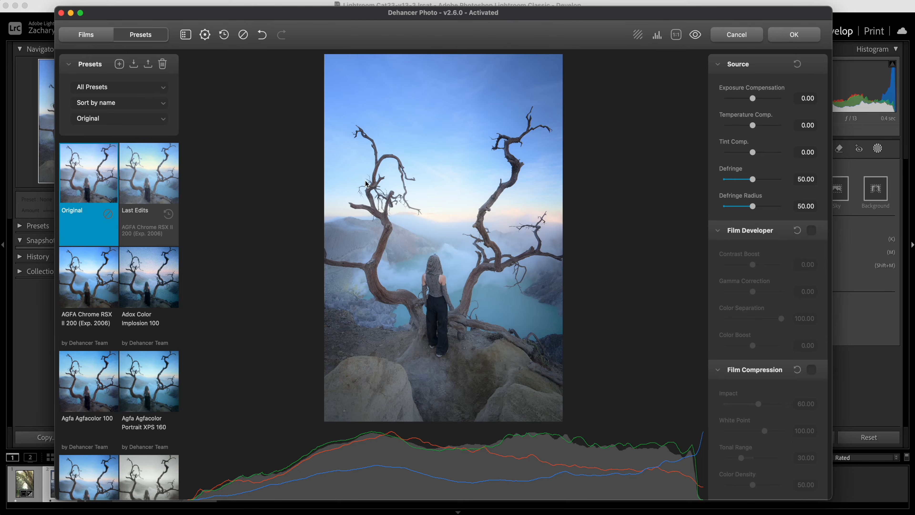
# Step: Try the AGFA Chrome RSX II 200, Adox Color Implosion 100 and Agfa Agfacolor Portrait XPS 160 presets on the photo
pyautogui.click(88, 301)
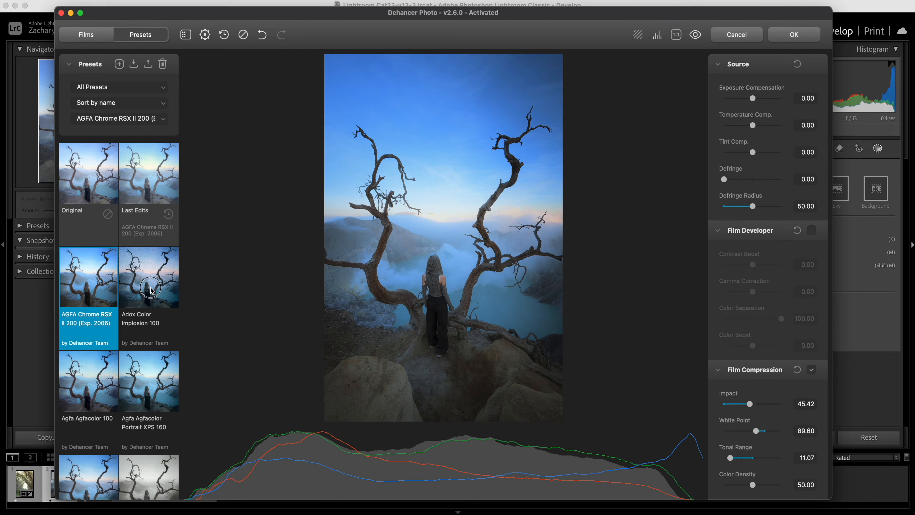
pyautogui.click(149, 297)
pyautogui.click(138, 373)
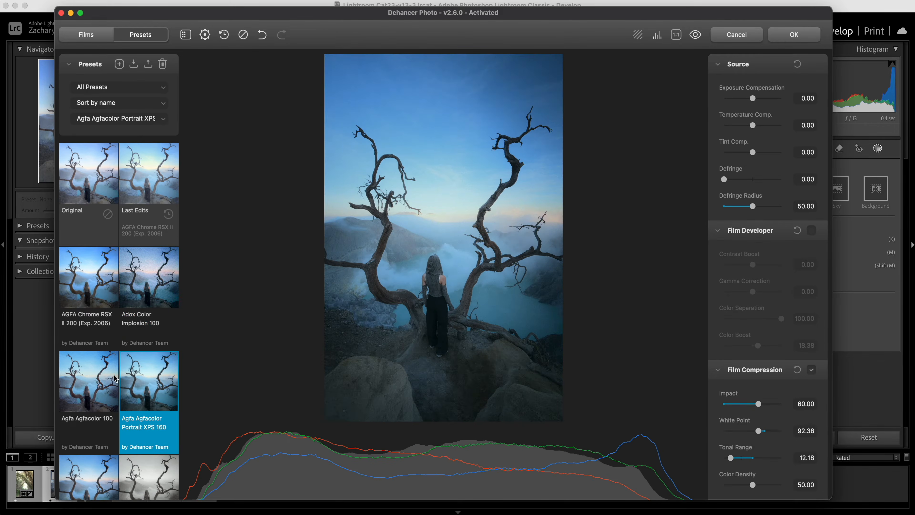
pyautogui.scroll(-3, 121, 376)
pyautogui.click(157, 180)
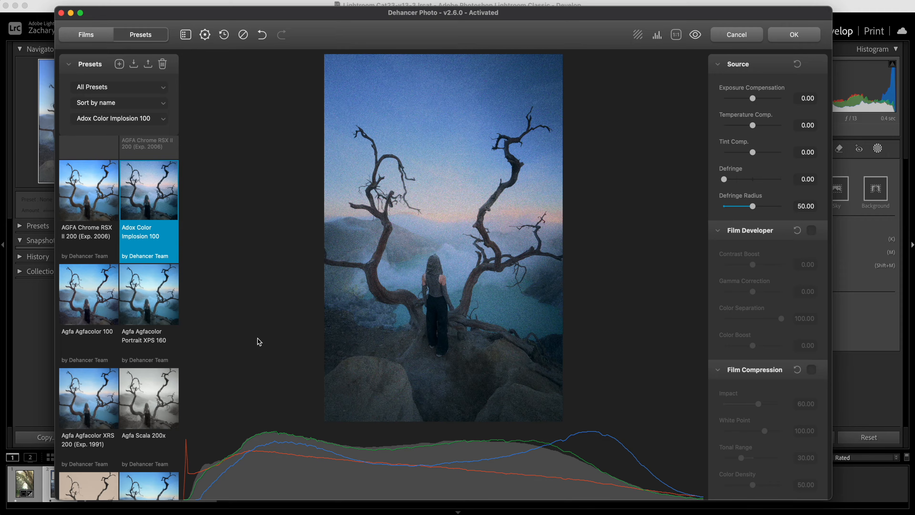
# Step: Try the Cinestill 800T and 50D + Kodak Endura presets and both Fuji Eterna Vivid 500 presets
pyautogui.scroll(-6, 153, 382)
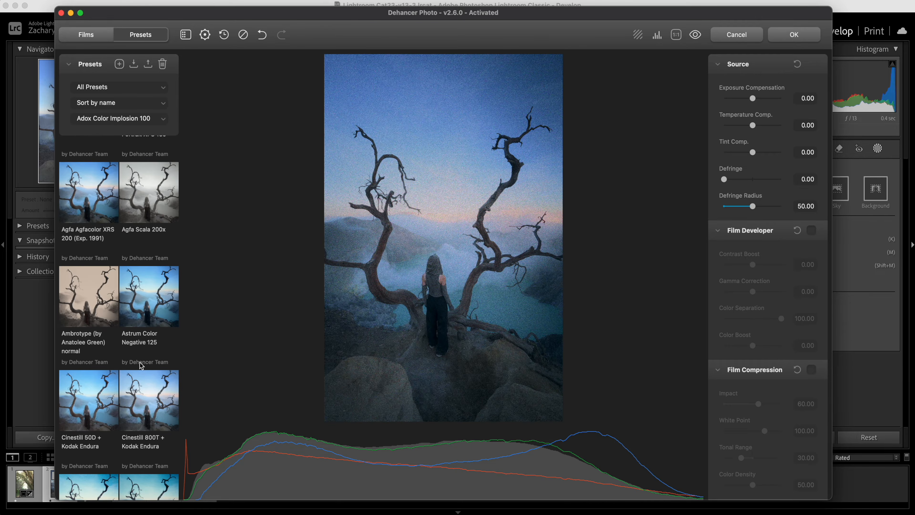
pyautogui.click(137, 420)
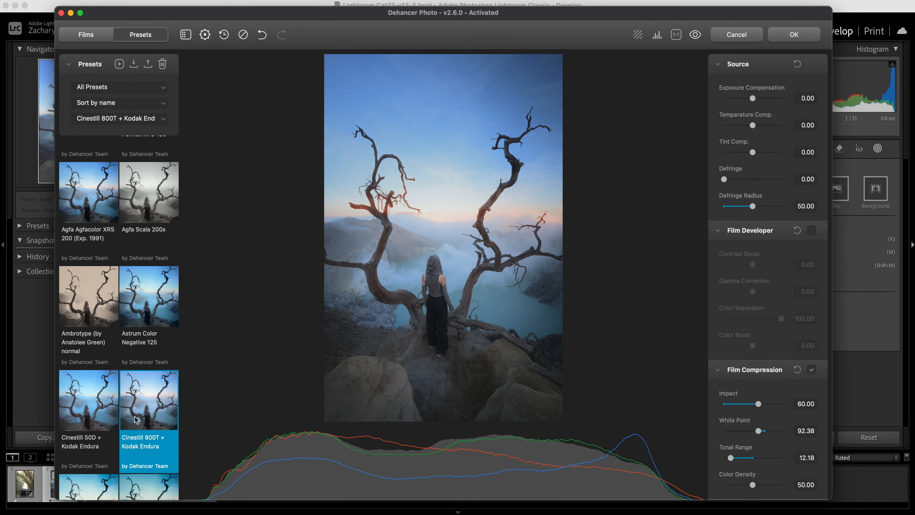
pyautogui.click(94, 413)
pyautogui.scroll(-6, 149, 324)
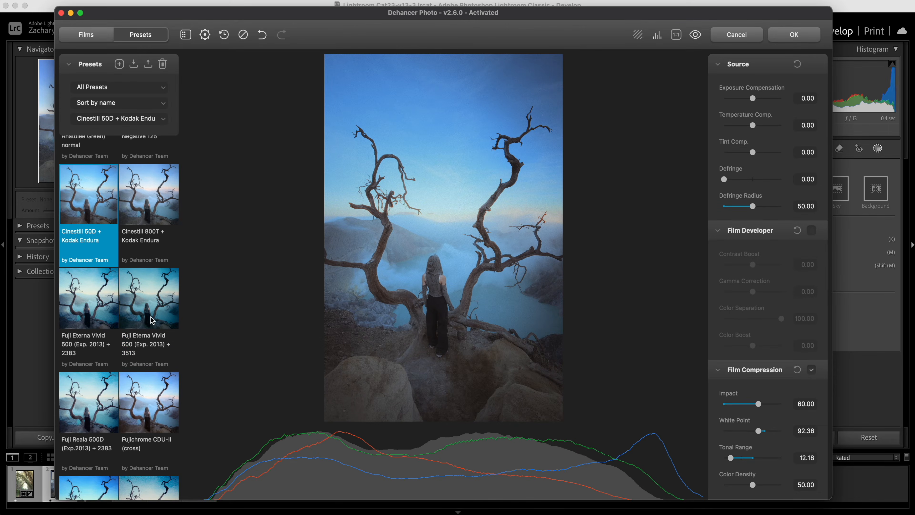
pyautogui.click(151, 319)
pyautogui.click(96, 350)
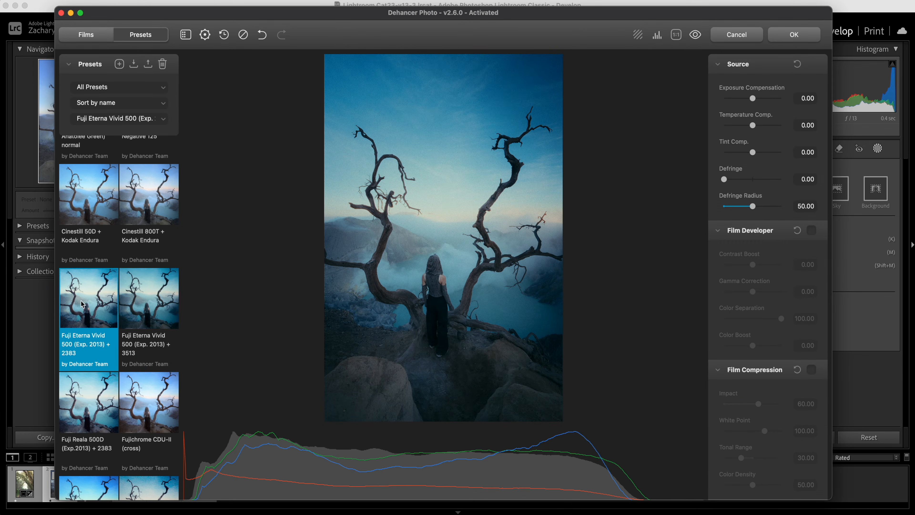
# Step: Try the Fujichrome CDU-II (cross) and Fujicolor 100 + Kodak Endura presets on the photo
pyautogui.click(136, 408)
pyautogui.scroll(-3, 137, 417)
pyautogui.scroll(-3, 137, 417)
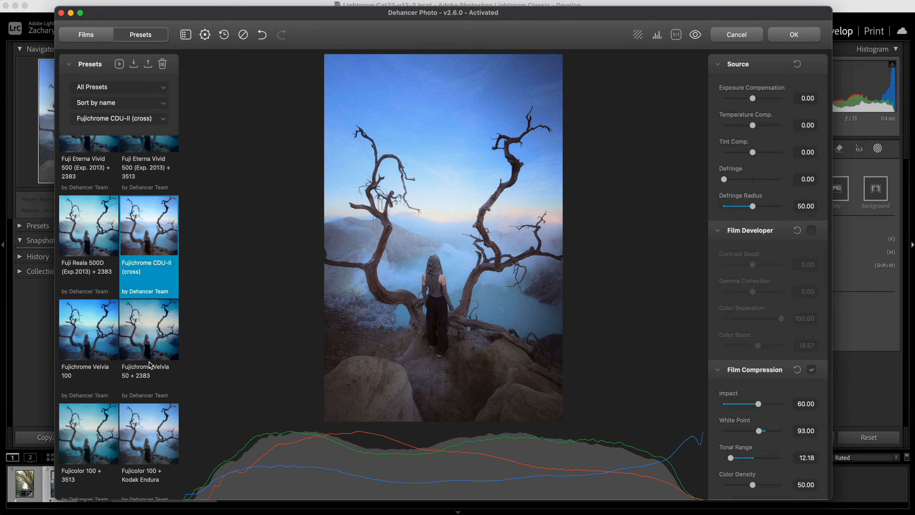
pyautogui.click(148, 438)
# Step: Try the black-and-white Ilford HP5 Plus 400 preset and the Kodak Ektar 25 presets with 2383 and Kodak Endura
pyautogui.scroll(-3, 115, 429)
pyautogui.scroll(-10, 114, 430)
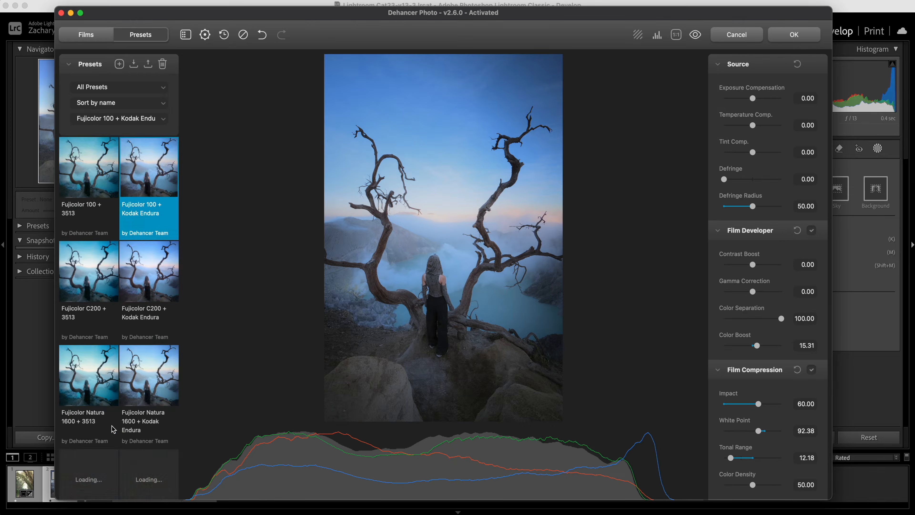
pyautogui.scroll(-10, 117, 425)
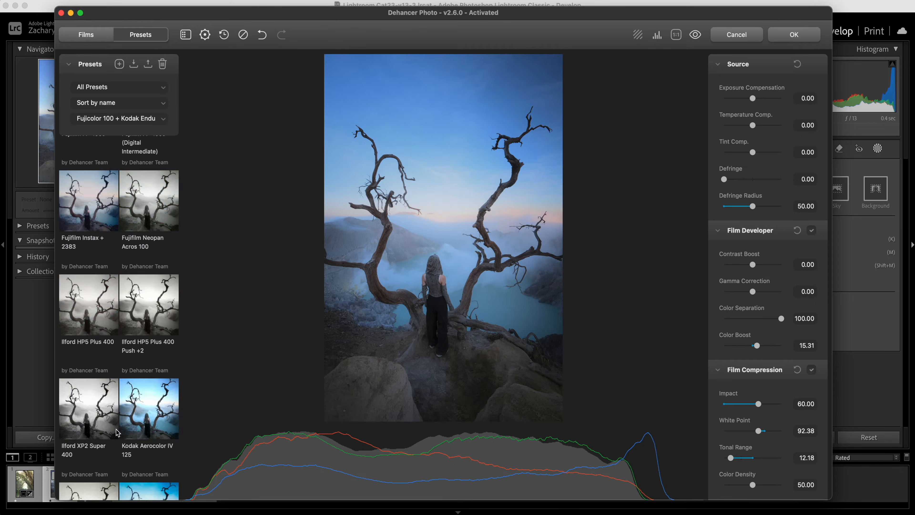
pyautogui.scroll(3, 115, 400)
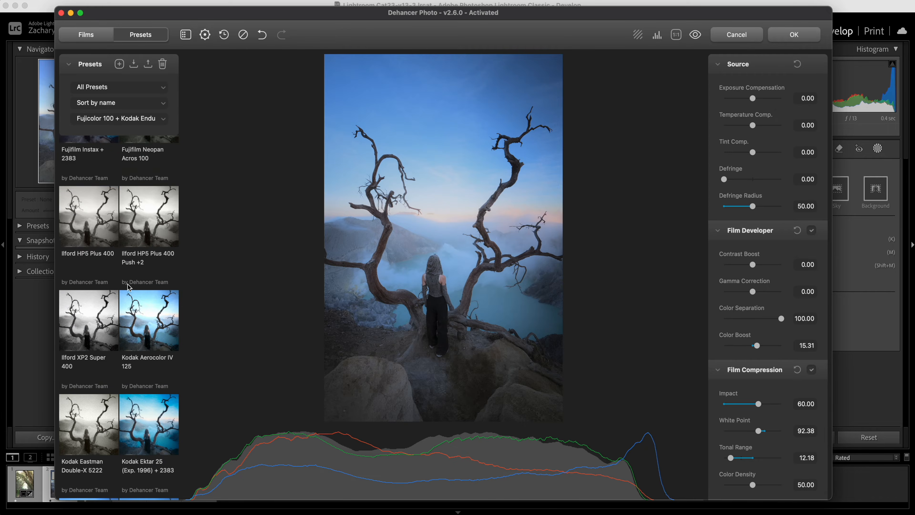
pyautogui.click(97, 241)
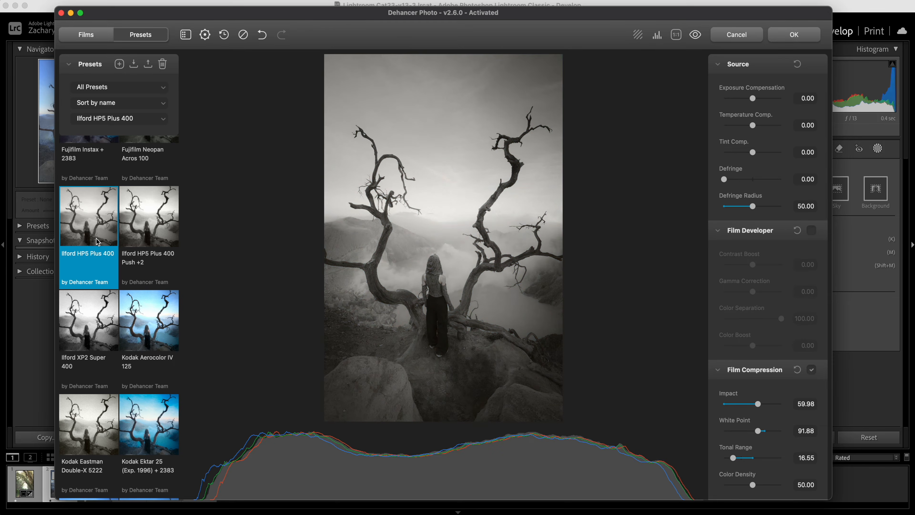
pyautogui.scroll(-3, 115, 274)
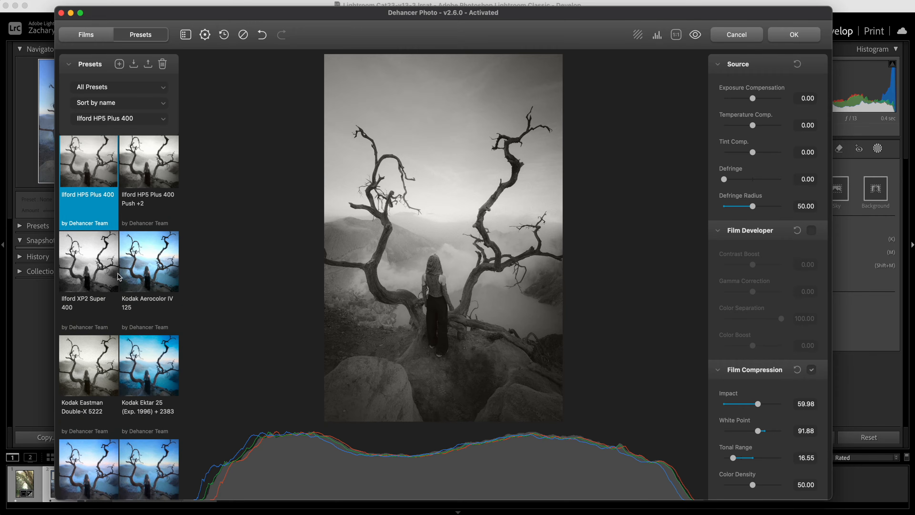
pyautogui.click(162, 337)
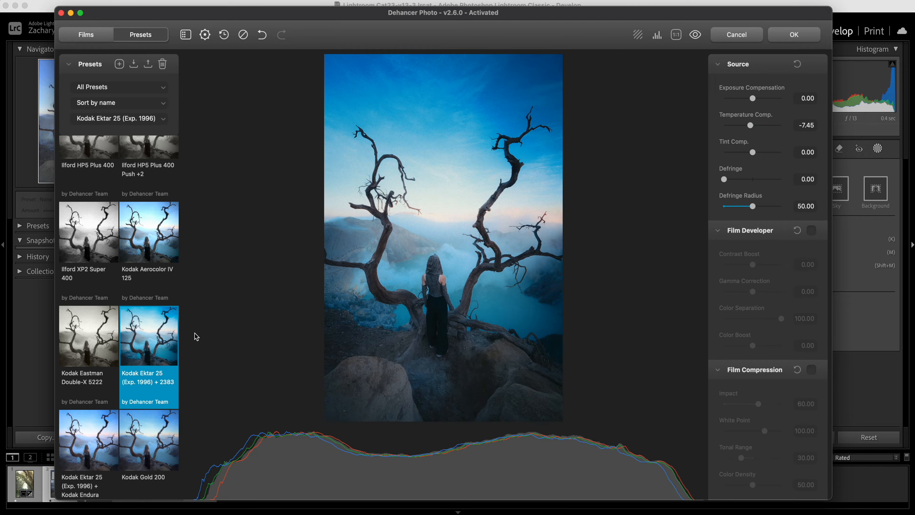
pyautogui.scroll(-3, 146, 350)
pyautogui.click(101, 356)
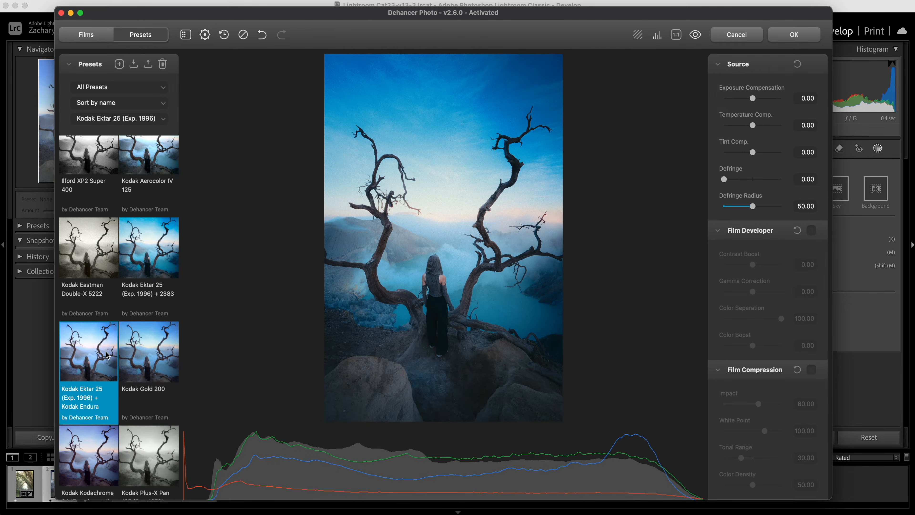
# Step: Try the Kodak Supra 100 + Kodak Endura and Kodak Ultramax 400 + Kodak Endura presets
pyautogui.scroll(-3, 126, 358)
pyautogui.scroll(-8, 131, 363)
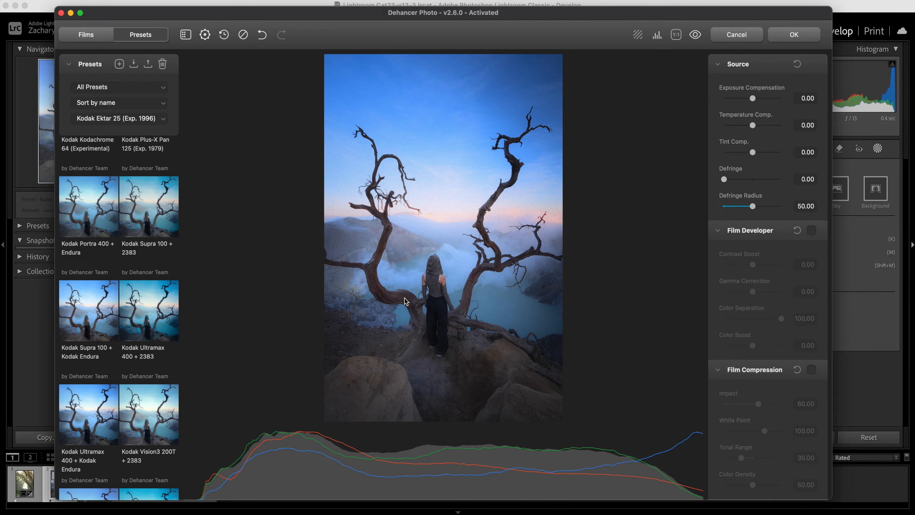
pyautogui.click(87, 331)
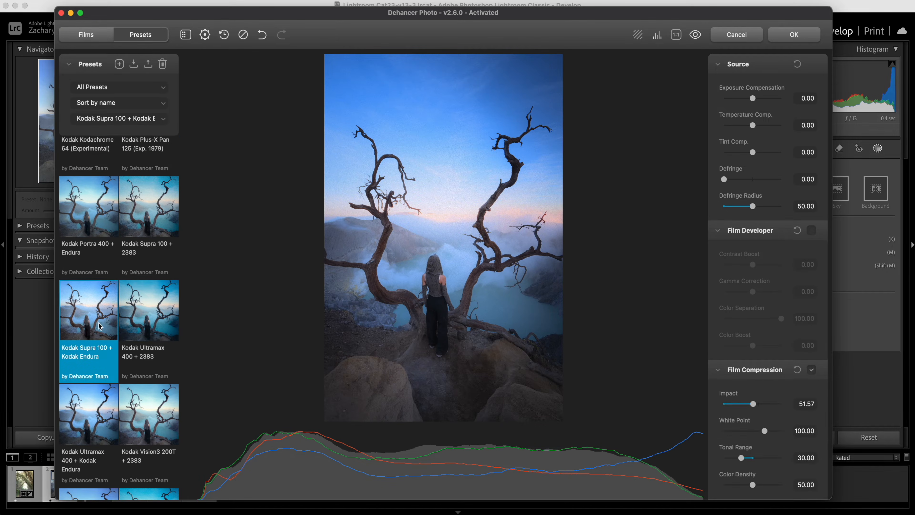
pyautogui.scroll(-3, 97, 434)
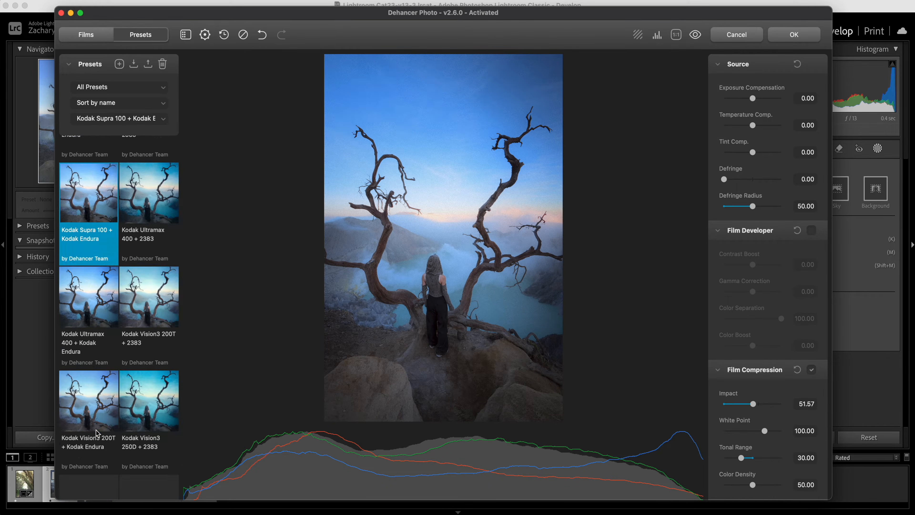
pyautogui.click(85, 310)
# Step: Browse the remaining film presets, then retry Adox Color Implosion 100 and try Agfa Agfacolor 100
pyautogui.scroll(-12, 143, 408)
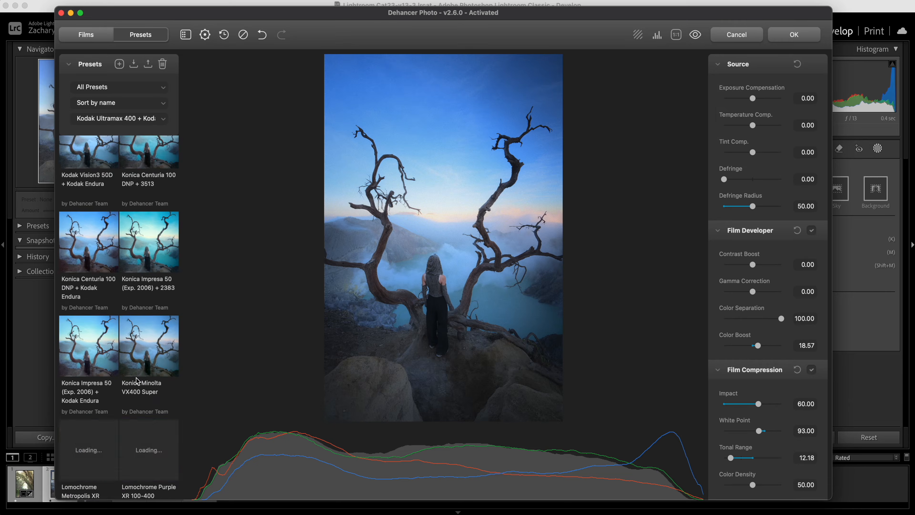
pyautogui.scroll(-5, 138, 381)
pyautogui.scroll(12, 140, 371)
pyautogui.scroll(15, 141, 367)
pyautogui.scroll(15, 140, 366)
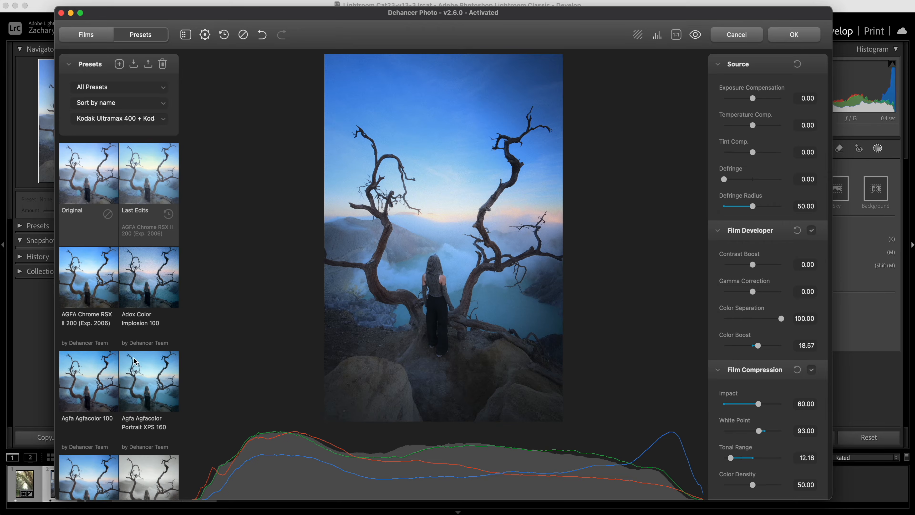
pyautogui.click(136, 300)
pyautogui.click(115, 392)
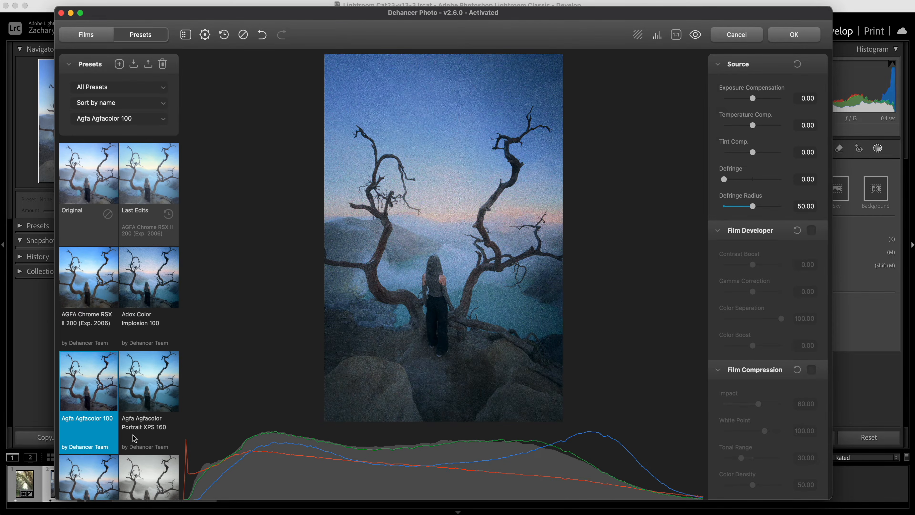
# Step: Apply the Agfa Agfacolor XRS 200 (Exp. 1991) film preset to the photo
pyautogui.scroll(-3, 134, 438)
pyautogui.click(112, 393)
pyautogui.scroll(-2, 116, 363)
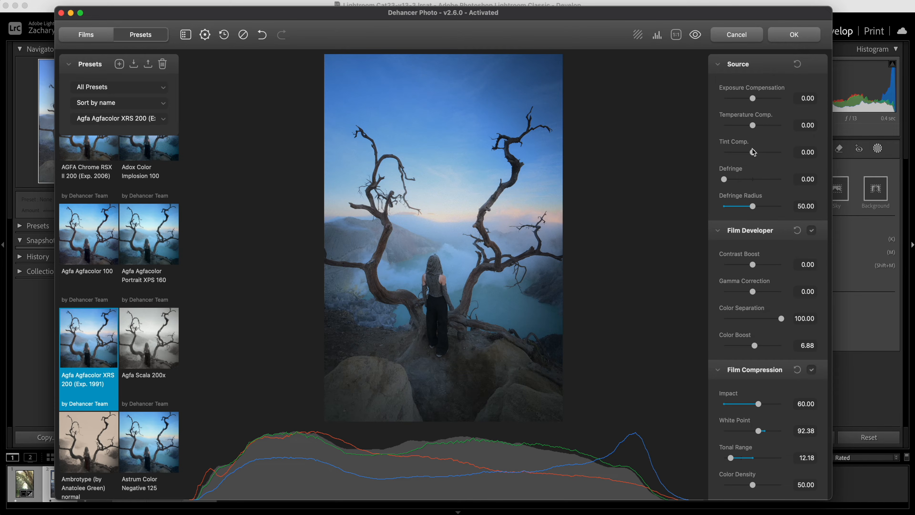
# Step: Set the Film Developer contrast boost to -33.73 with gamma correction at 0.00, and set the Expand black point to -3.14
pyautogui.scroll(-5, 750, 177)
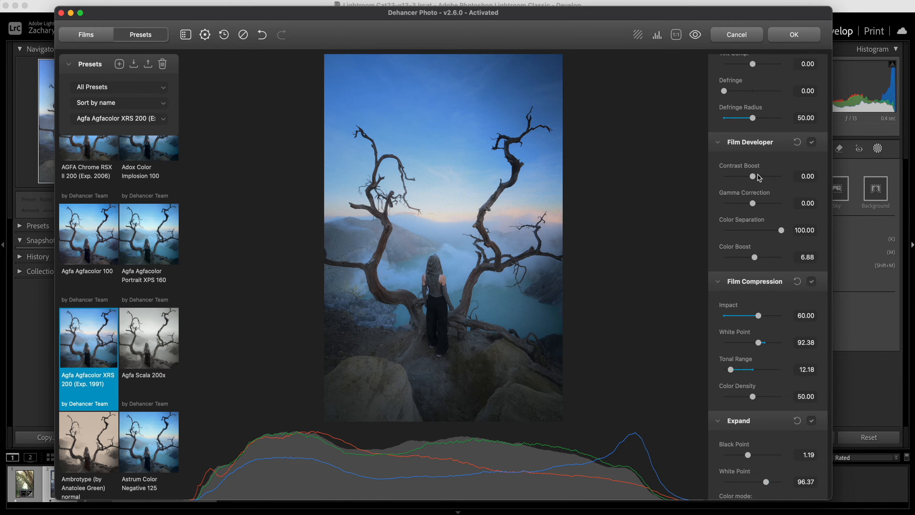
pyautogui.moveTo(758, 175); pyautogui.dragTo(744, 177)
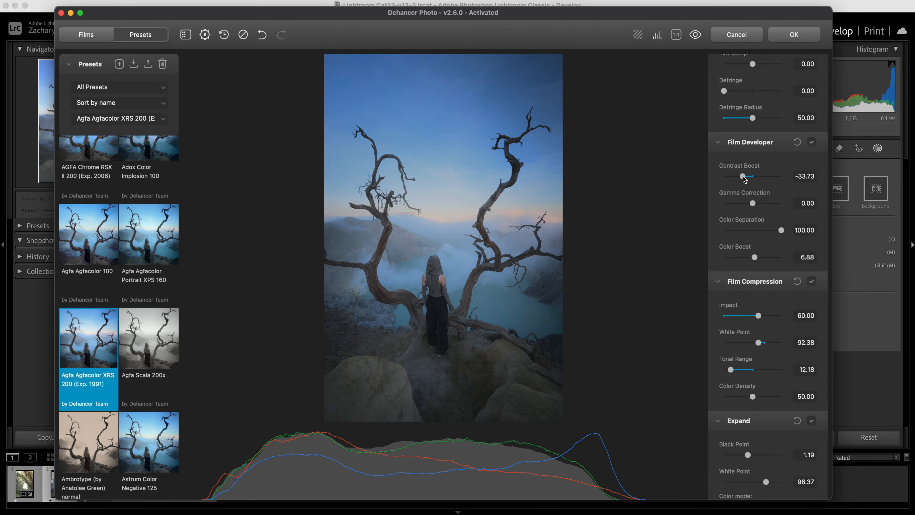
pyautogui.moveTo(753, 203); pyautogui.dragTo(755, 204)
pyautogui.doubleClick(755, 203)
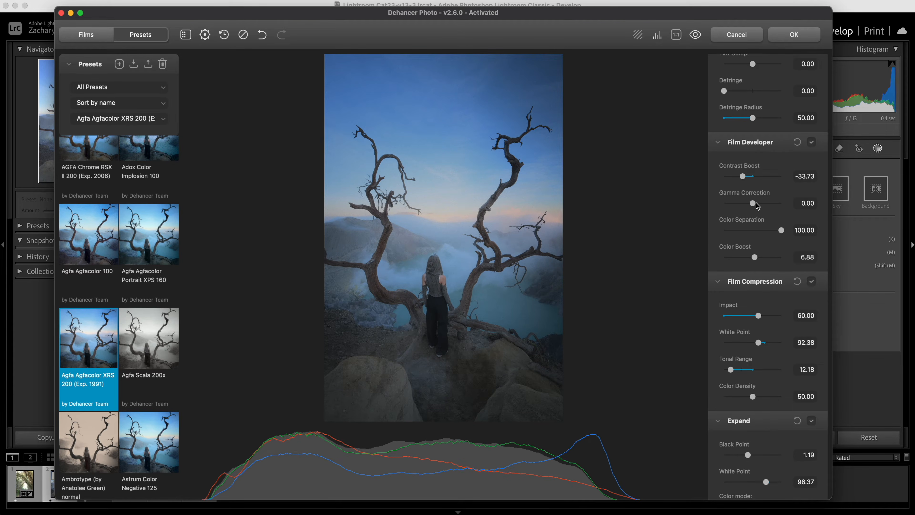
pyautogui.scroll(-4, 757, 216)
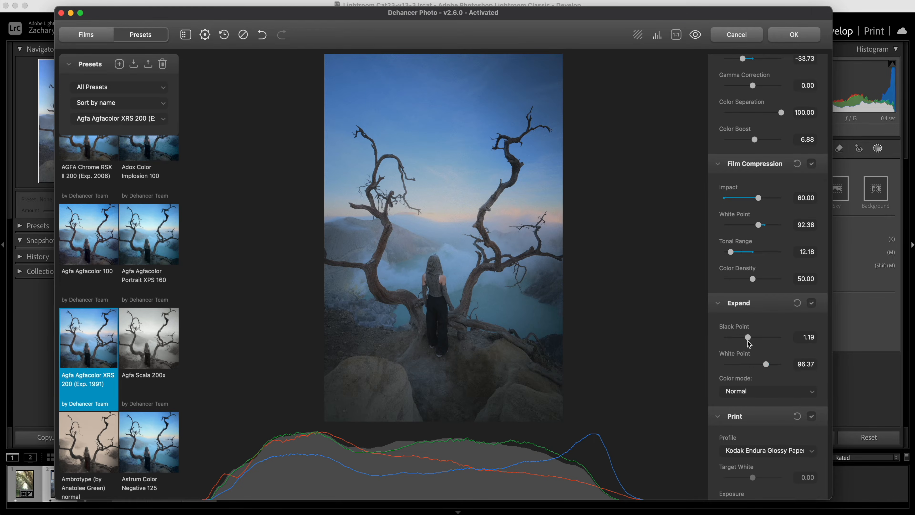
pyautogui.moveTo(749, 344); pyautogui.dragTo(755, 331)
# Step: Reduce the Film Grain to a size of 11.69 and an amount of 27.30
pyautogui.scroll(-5, 775, 329)
pyautogui.scroll(-10, 755, 332)
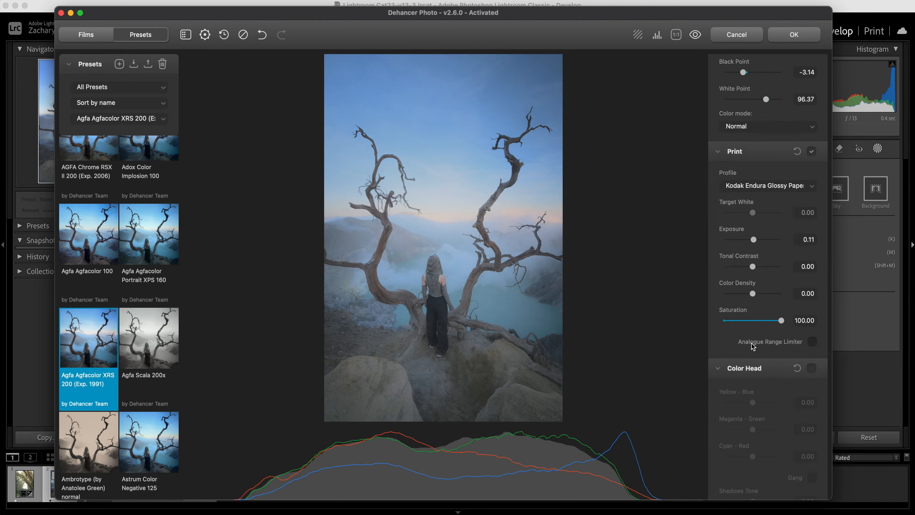
pyautogui.scroll(-4, 754, 333)
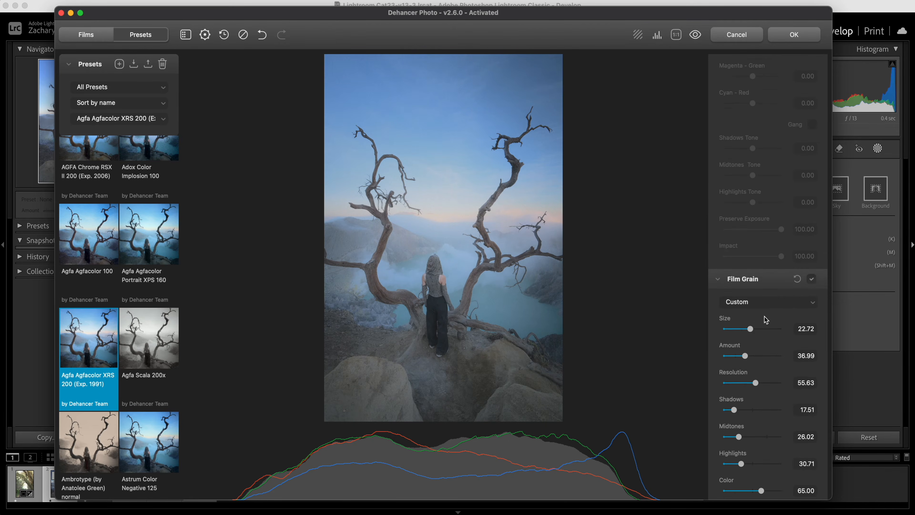
pyautogui.moveTo(756, 276); pyautogui.dragTo(739, 297)
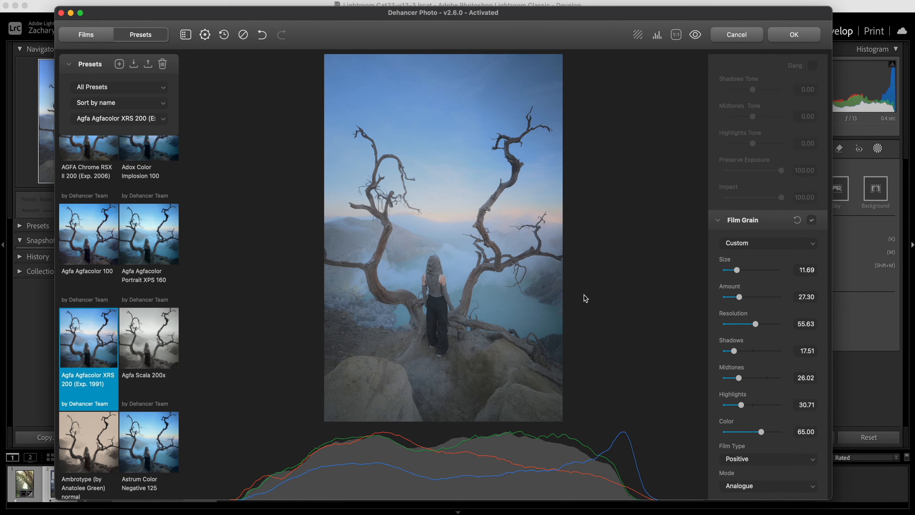
# Step: Try Film Damage with hairs at amount 41.13 and scale 55.83 and scratches at amount 36.28, then disable it
pyautogui.scroll(-7, 746, 324)
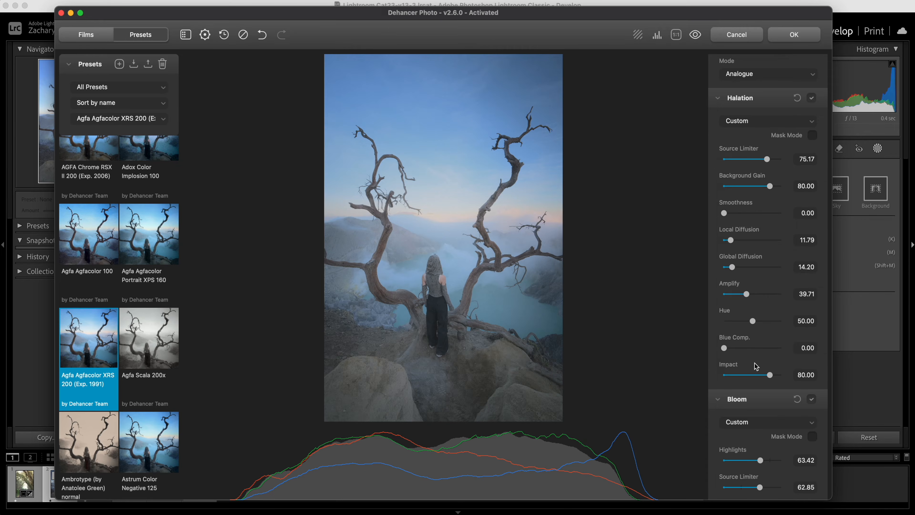
pyautogui.scroll(2, 758, 307)
pyautogui.scroll(-12, 761, 202)
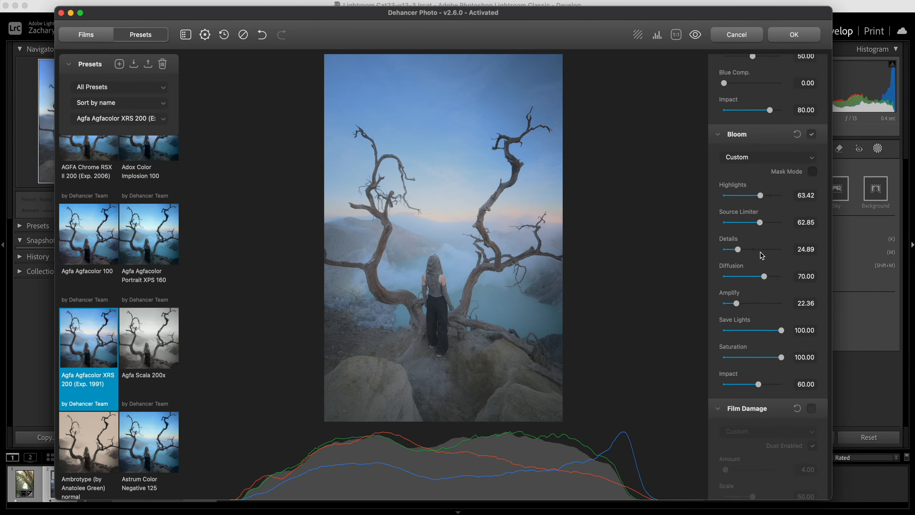
pyautogui.click(812, 320)
pyautogui.scroll(-7, 783, 304)
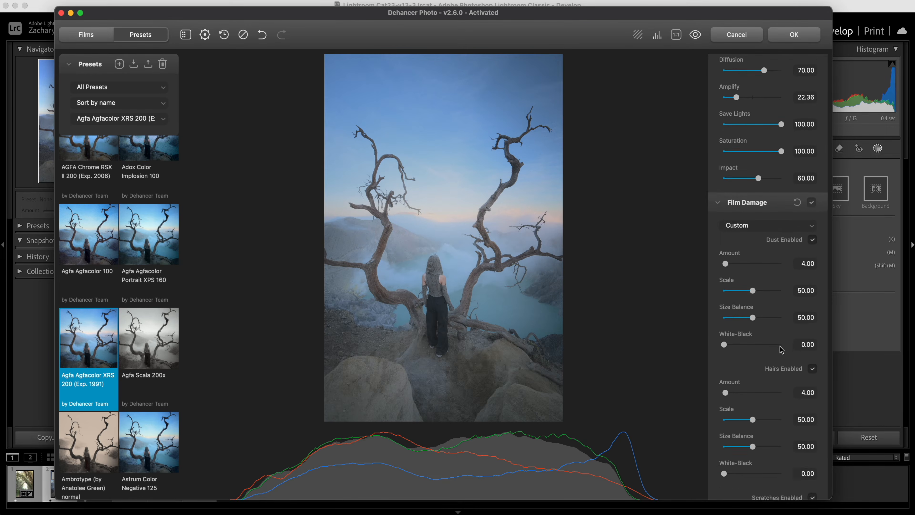
pyautogui.moveTo(751, 432); pyautogui.dragTo(741, 434)
pyautogui.moveTo(726, 303); pyautogui.dragTo(757, 333)
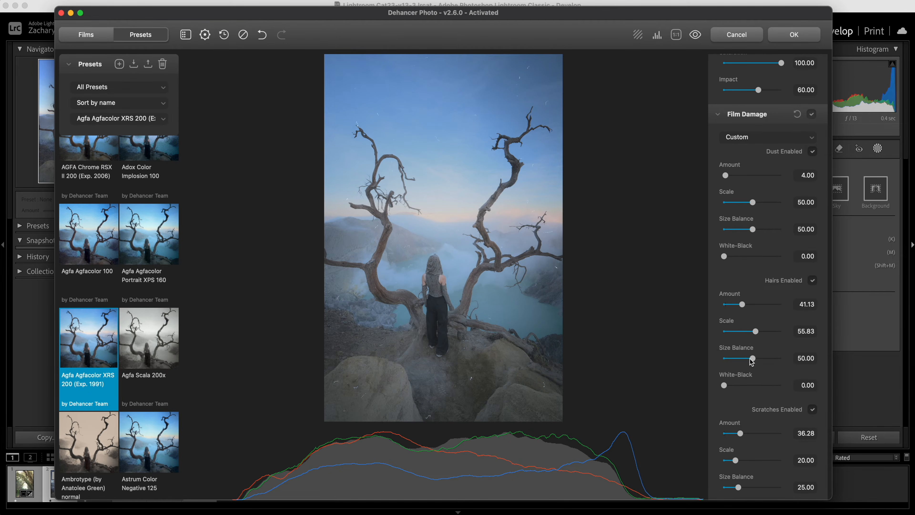
pyautogui.scroll(-3, 737, 375)
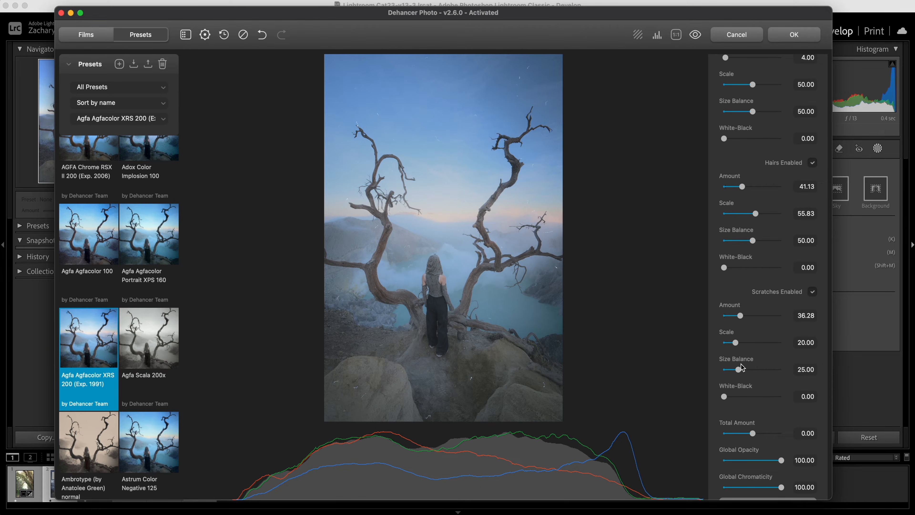
pyautogui.scroll(-2, 741, 368)
pyautogui.scroll(5, 741, 368)
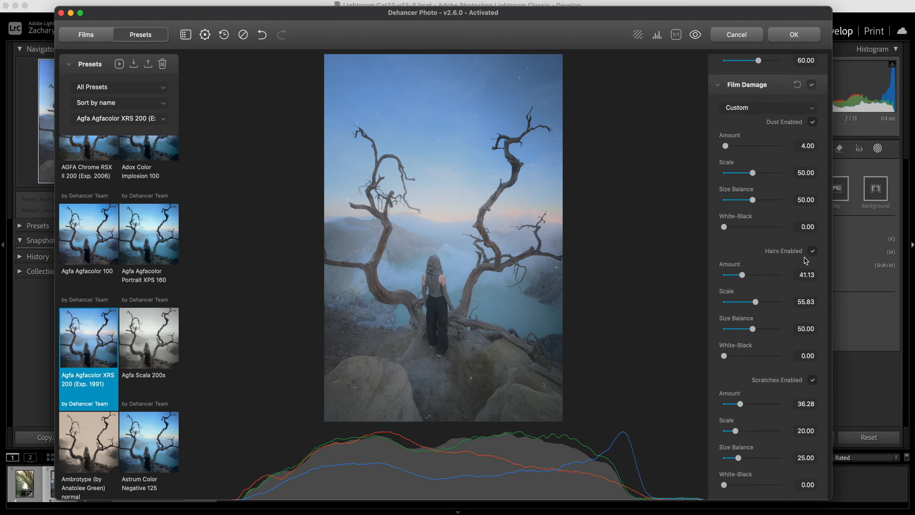
pyautogui.click(811, 85)
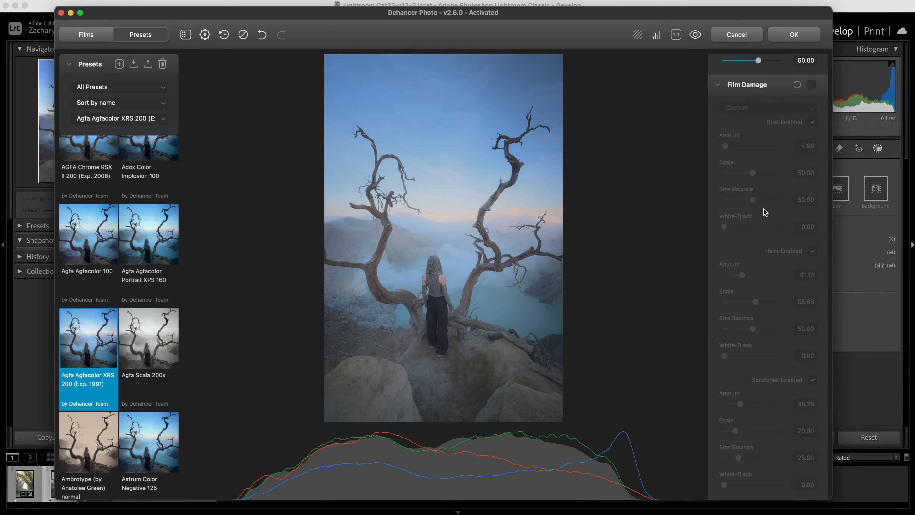
# Step: Confirm the Dehancer film look on the crater-lake photo and return to Lightroom Classic
pyautogui.scroll(8, 764, 200)
pyautogui.scroll(10, 764, 198)
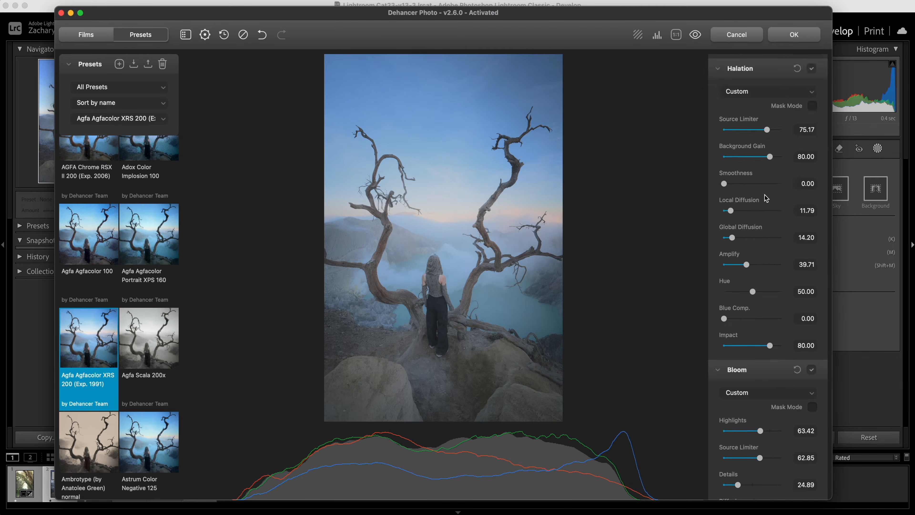
pyautogui.click(812, 37)
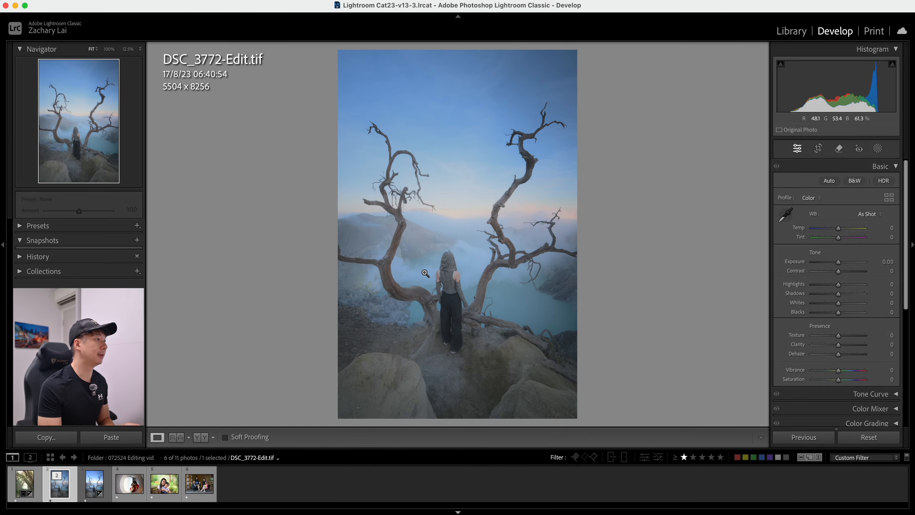
# Step: Compare DSC_3772-Edit.tif with DSC_3772.NEF and inspect the edited version's details up close
pyautogui.press('Right')
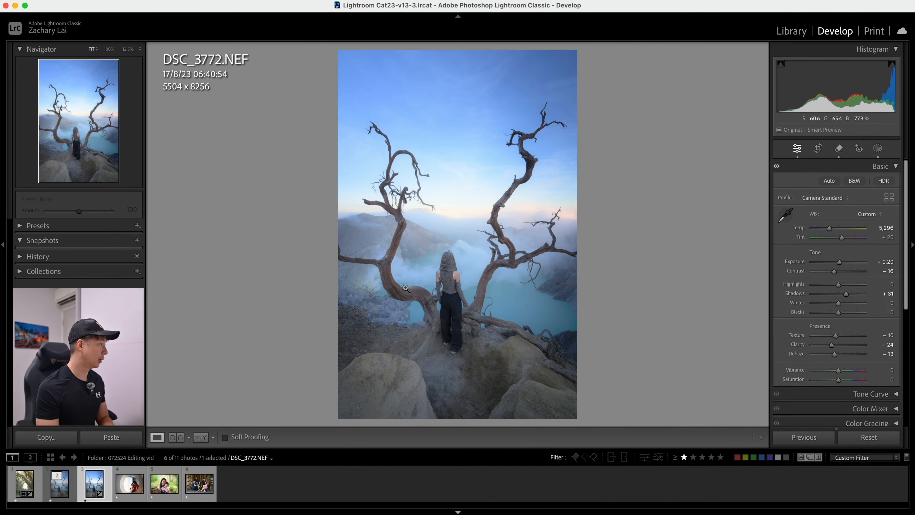
pyautogui.press('Left')
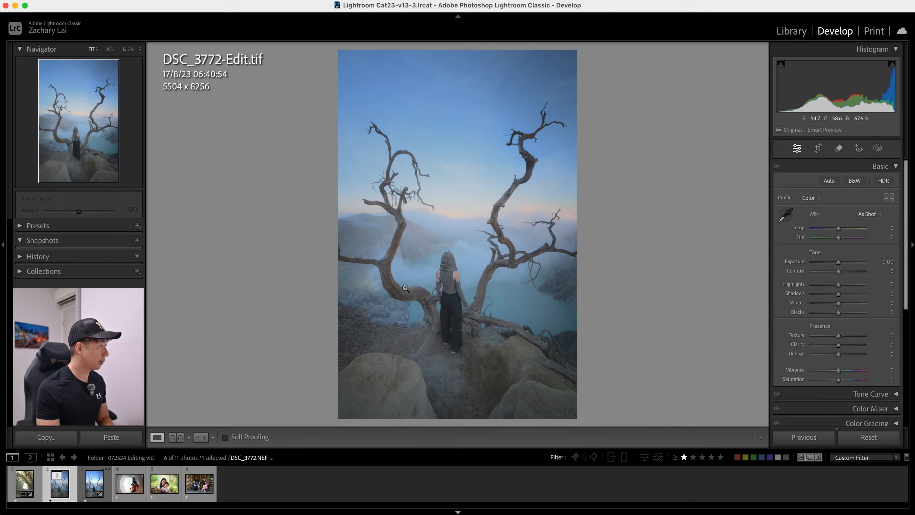
pyautogui.click(465, 271)
pyautogui.moveTo(533, 104); pyautogui.dragTo(418, 332)
pyautogui.moveTo(478, 195); pyautogui.dragTo(590, 387)
pyautogui.click(431, 197)
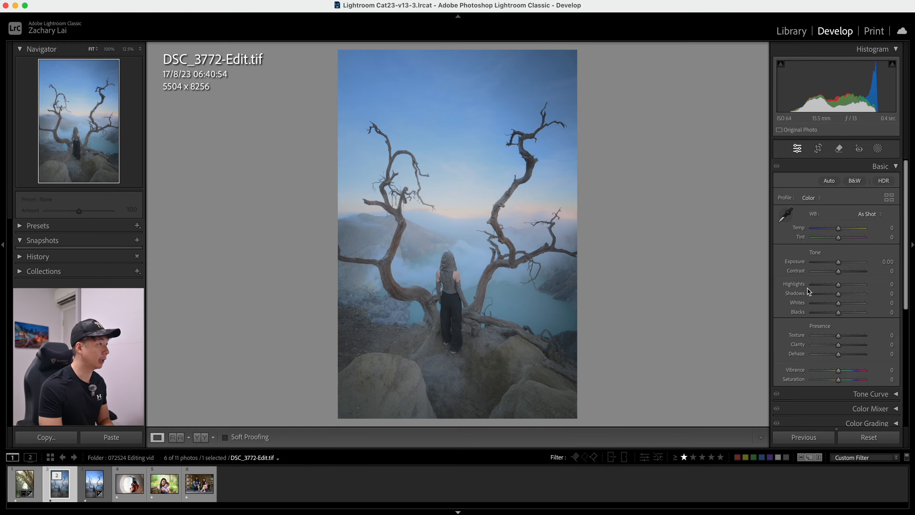
# Step: Set the exposure of DSC_3772-Edit.tif to +0.25 and its contrast to +13, and compare it with DSC_3772.NEF
pyautogui.moveTo(838, 262); pyautogui.dragTo(842, 273)
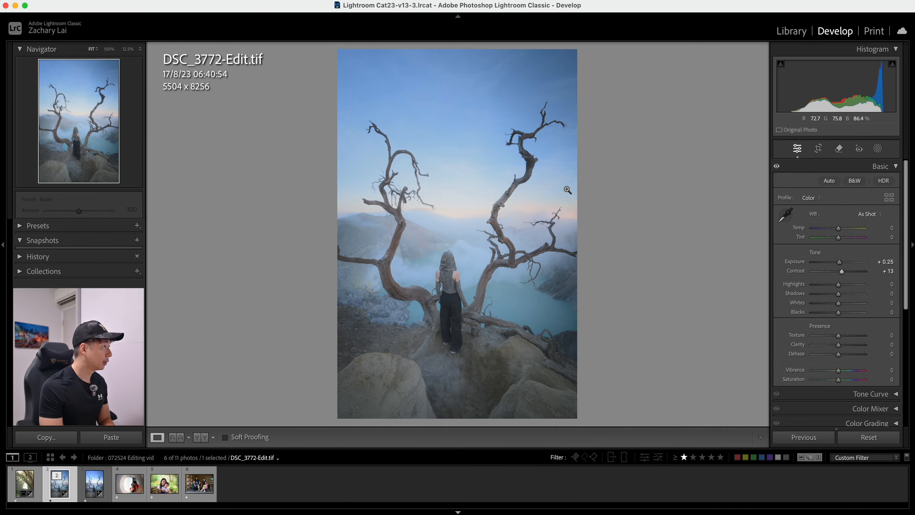
pyautogui.press('Right')
pyautogui.press('Left')
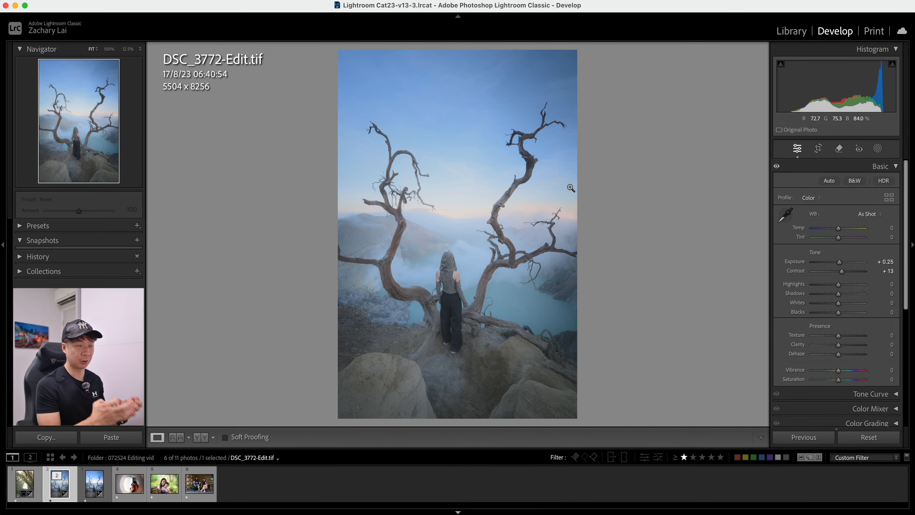
pyautogui.press('Right')
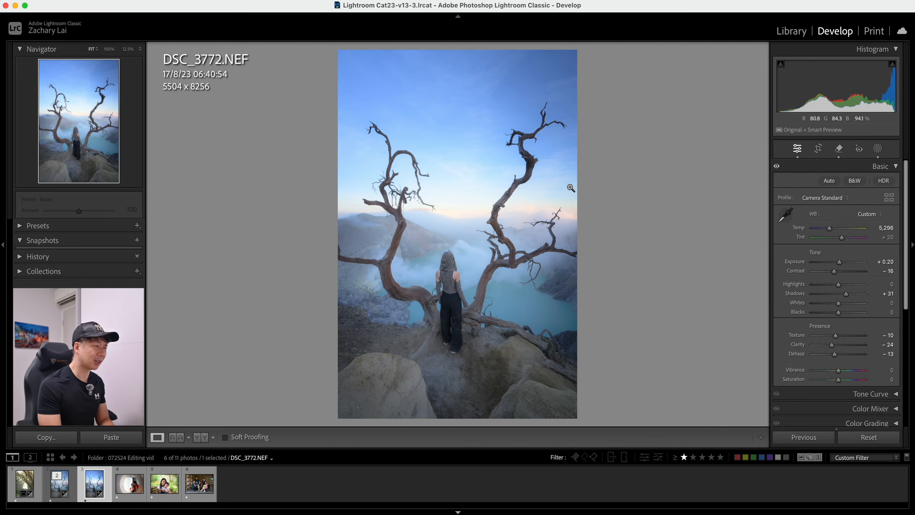
pyautogui.press('Left')
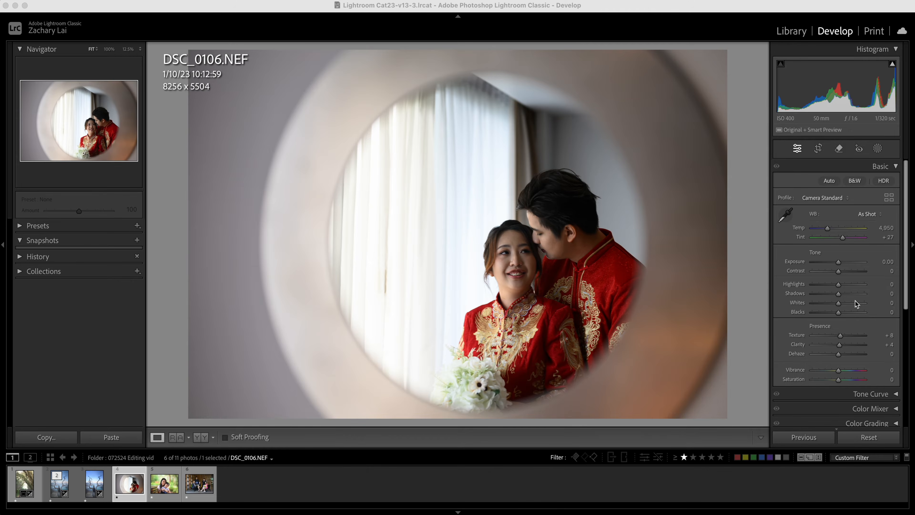
# Step: Open the wedding couple photo DSC_0106.NEF for editing in the Dehancer Lightroom plugin
pyautogui.click(750, 6)
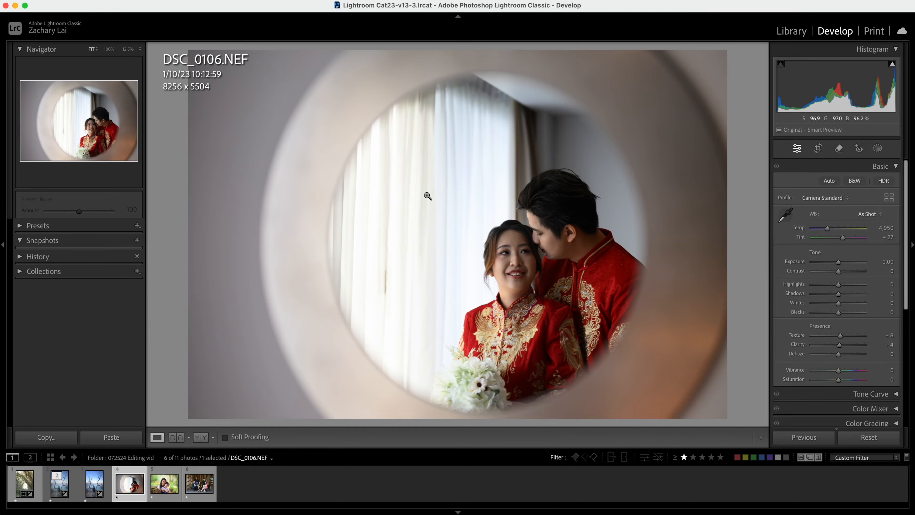
pyautogui.rightClick(310, 165)
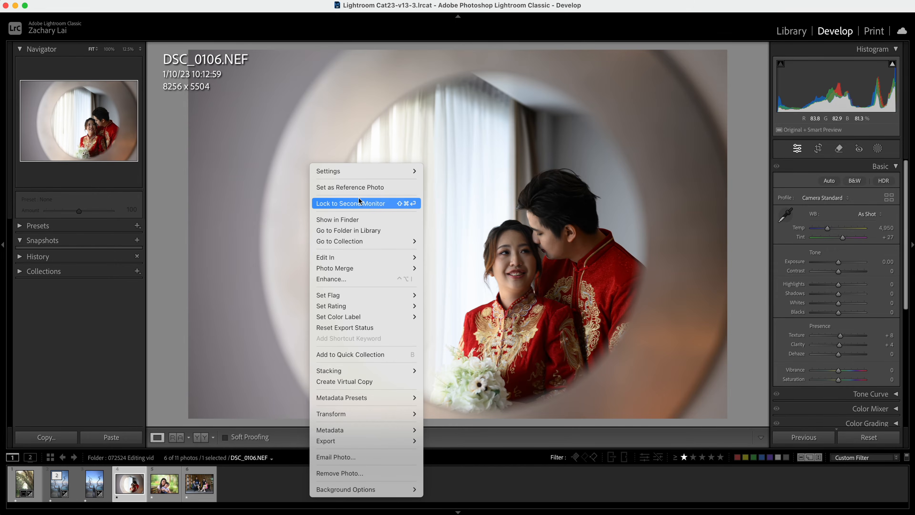
pyautogui.moveTo(402, 258)
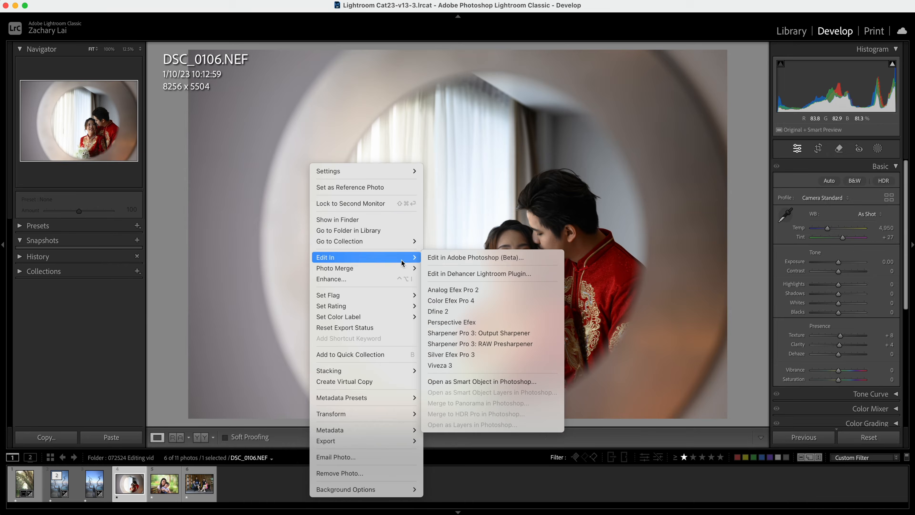
pyautogui.click(487, 273)
pyautogui.click(524, 237)
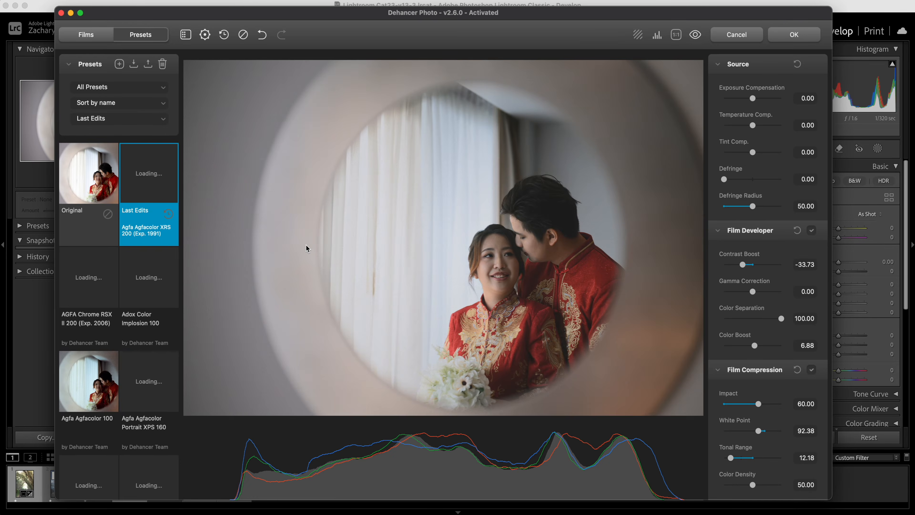
# Step: Try AGFA Chrome RSX II 200 (Exp. 2006) and Adox Color Implosion 100, then compare the original with the last edits
pyautogui.click(108, 286)
pyautogui.click(141, 287)
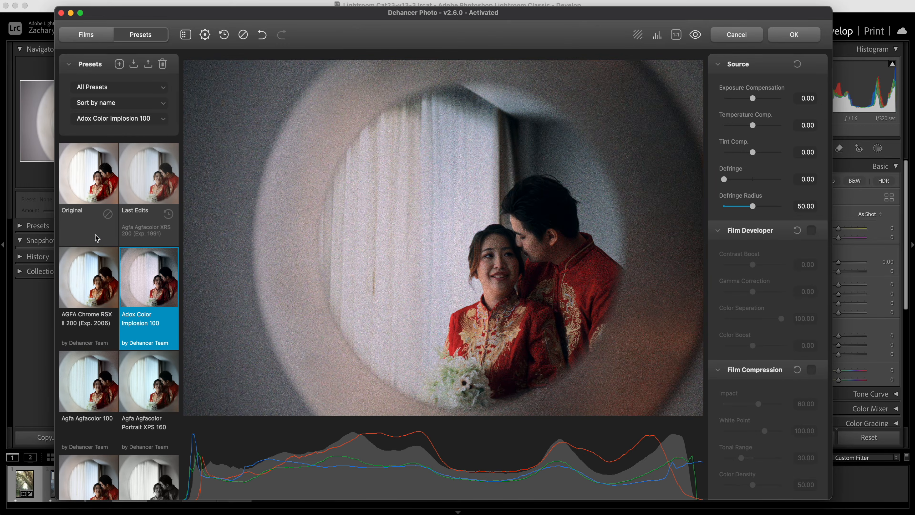
pyautogui.click(96, 211)
pyautogui.click(151, 183)
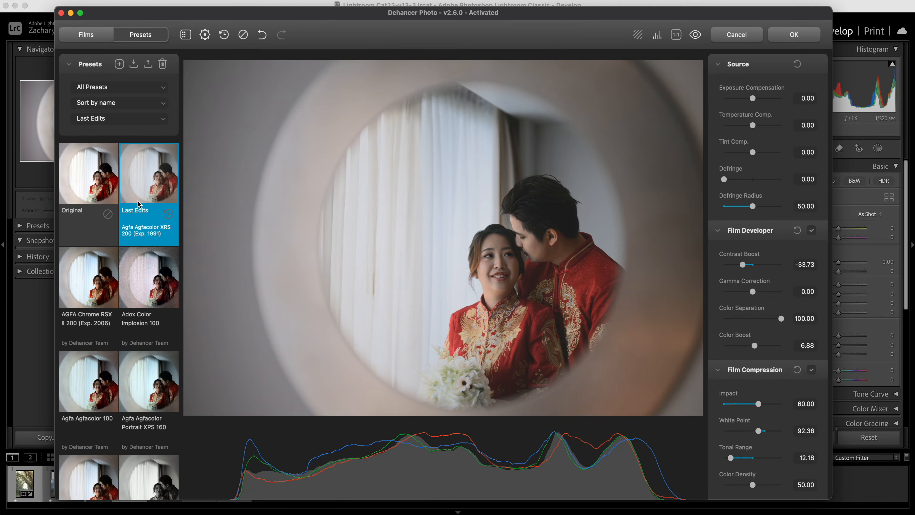
# Step: Try the Agfa Agfacolor 100, Agfacolor Portrait XPS 160 and Agfacolor XRS 200 (Exp. 1991) presets on the couple photo
pyautogui.click(84, 355)
pyautogui.click(140, 375)
pyautogui.scroll(-2, 144, 380)
pyautogui.scroll(-2, 144, 381)
pyautogui.click(102, 347)
pyautogui.scroll(-2, 151, 349)
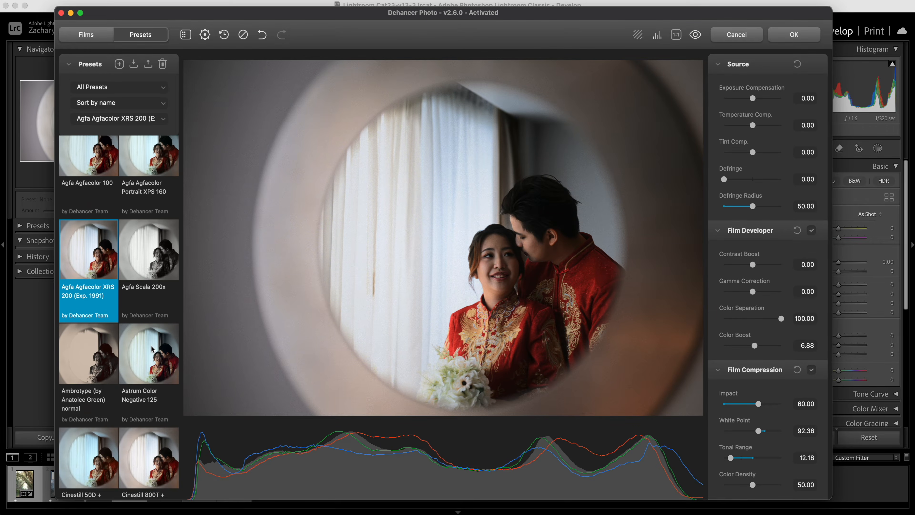
pyautogui.scroll(2, 151, 349)
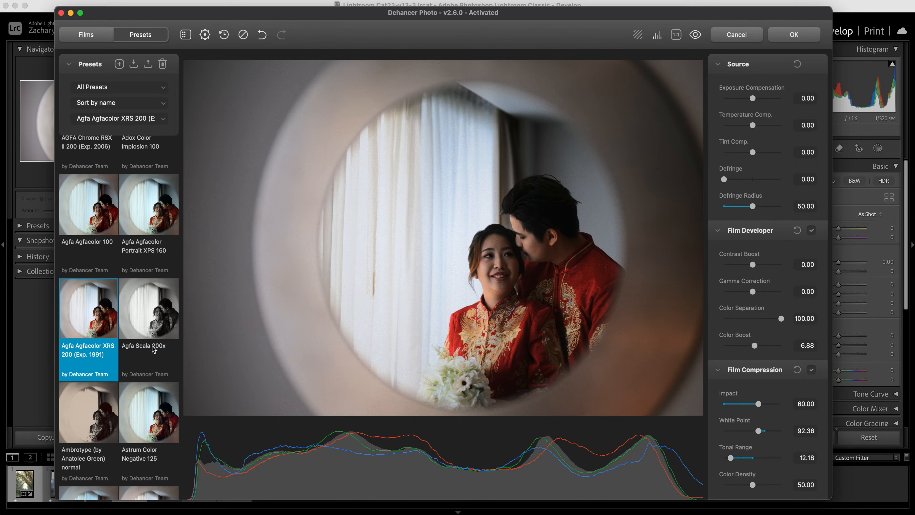
# Step: Try the Agfa Scala 200x, Astrum Color Negative 125 and Cinestill 800T + Kodak Endura presets on the photo
pyautogui.click(164, 319)
pyautogui.scroll(-2, 154, 358)
pyautogui.scroll(-2, 153, 358)
pyautogui.click(126, 366)
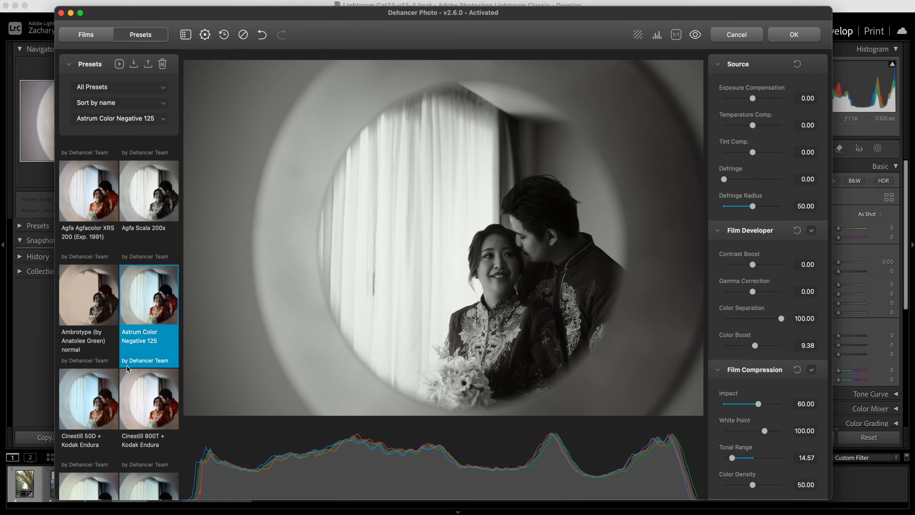
pyautogui.click(127, 405)
pyautogui.scroll(-3, 127, 406)
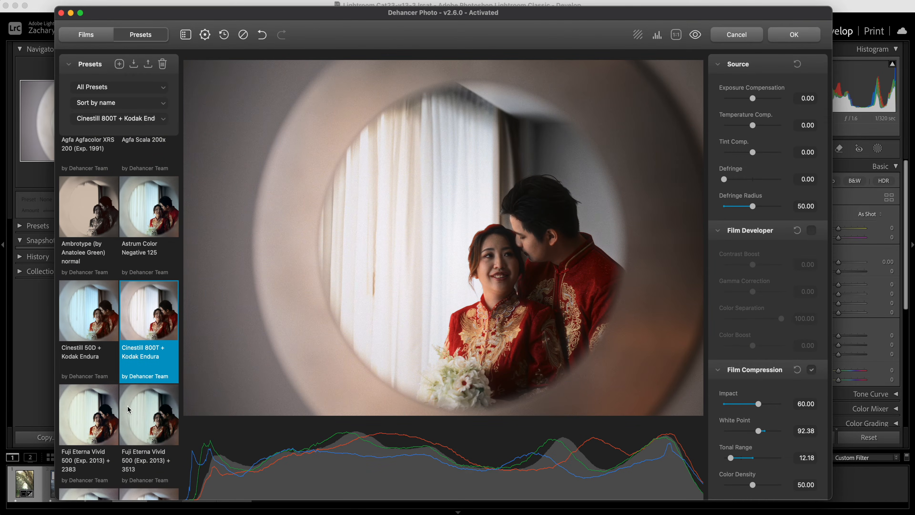
# Step: Try Cinestill 50D + Kodak Endura, both Fuji Eterna Vivid 500 presets, Fujichrome CDU-II (cross) and Fuji Reala 500D + 2383
pyautogui.click(68, 330)
pyautogui.click(100, 420)
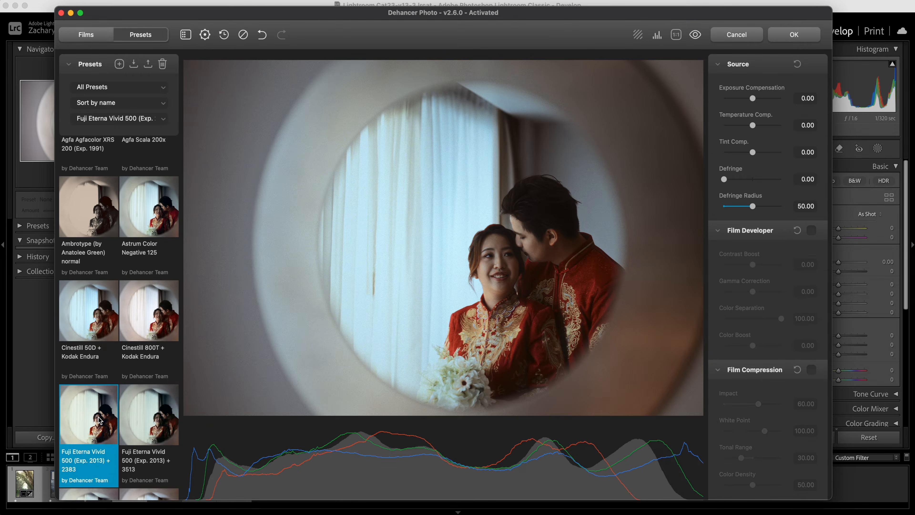
pyautogui.scroll(-3, 101, 420)
pyautogui.click(139, 323)
pyautogui.click(147, 418)
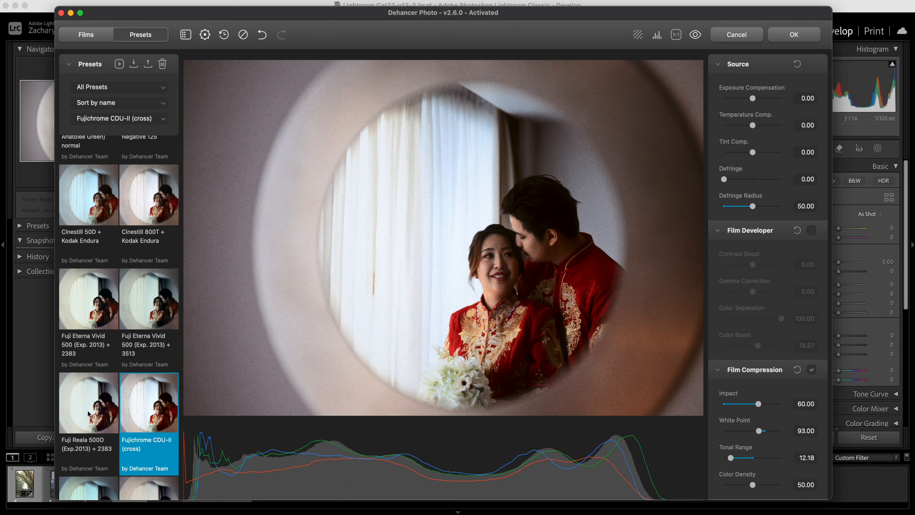
pyautogui.click(89, 414)
# Step: Try Fujichrome Velvia 100, Fujichrome Velvia 50 + 2383 and further film presets down the list
pyautogui.scroll(-3, 90, 396)
pyautogui.click(93, 362)
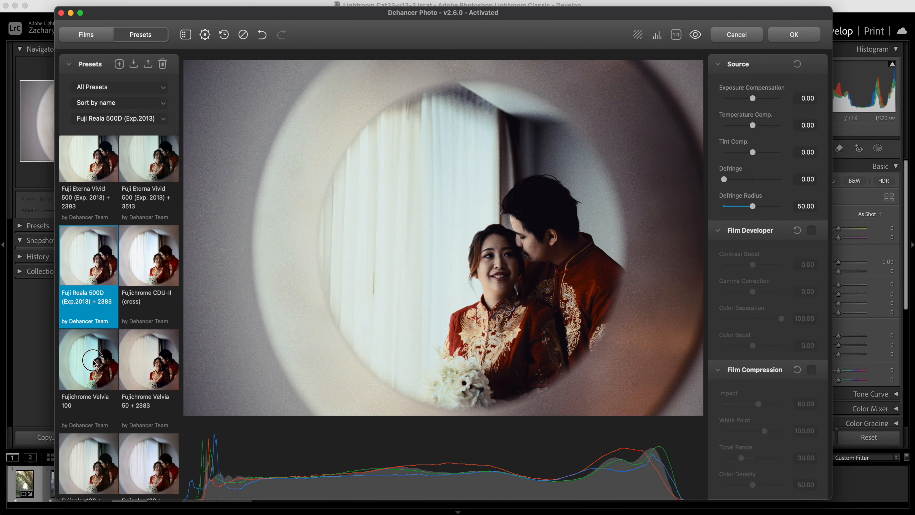
pyautogui.click(146, 361)
pyautogui.click(95, 457)
pyautogui.scroll(-7, 98, 454)
pyautogui.click(112, 314)
# Step: Apply the Kodak Ultramax 400 + Kodak Endura film preset to the couple photo
pyautogui.scroll(-4, 101, 336)
pyautogui.scroll(-10, 105, 289)
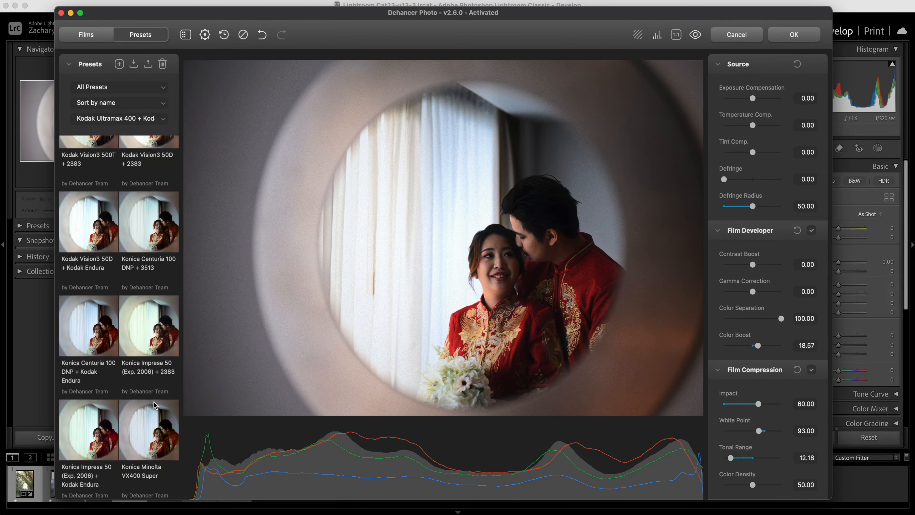
pyautogui.click(91, 289)
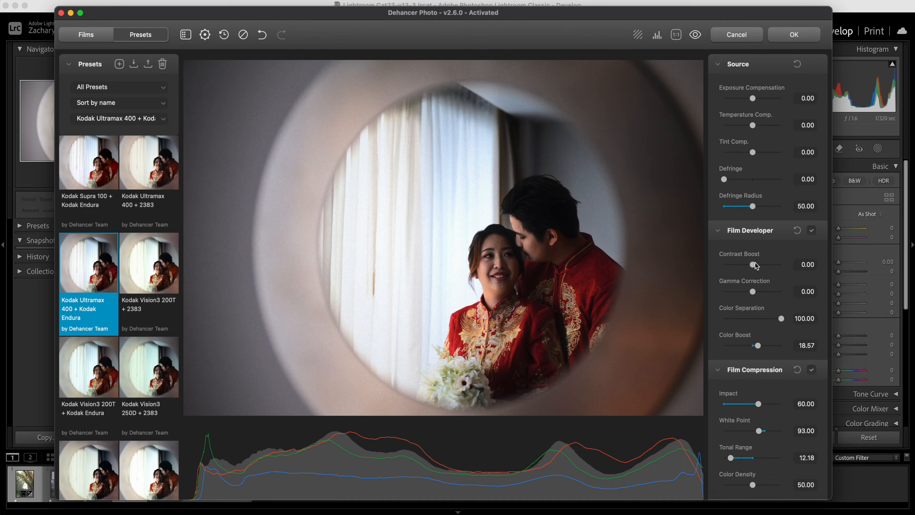
# Step: Raise the Print exposure to 0.15
pyautogui.scroll(-7, 755, 254)
pyautogui.moveTo(750, 474); pyautogui.dragTo(754, 473)
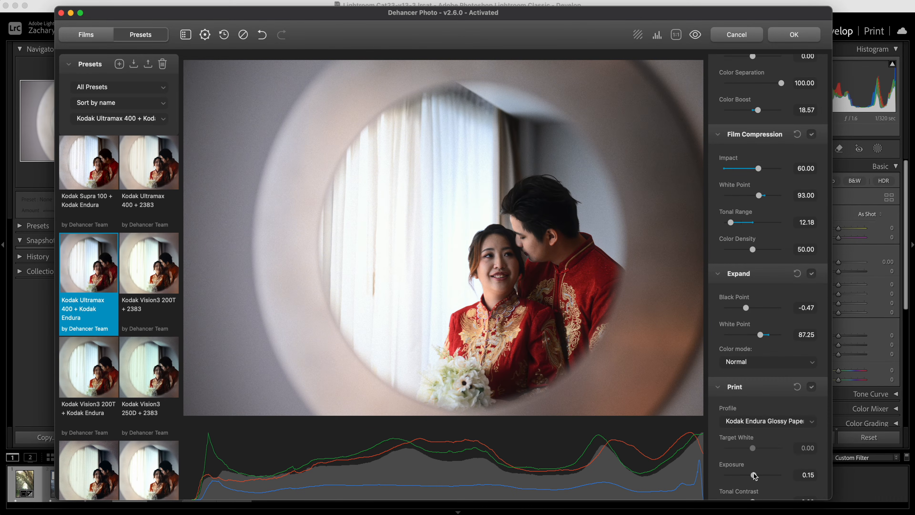
pyautogui.scroll(7, 756, 339)
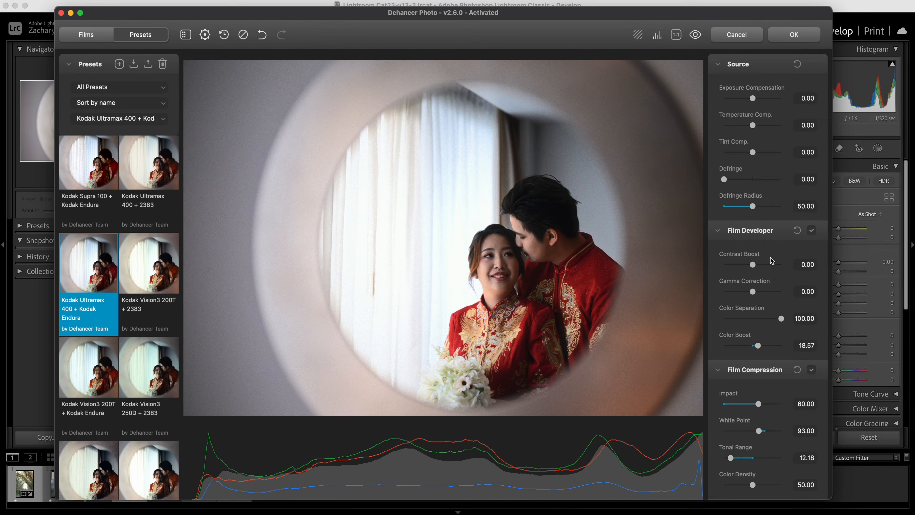
# Step: Set the Expand black point to -9.46 and the Film Compression tonal range to 58.12
pyautogui.scroll(-3, 772, 335)
pyautogui.scroll(-2, 760, 371)
pyautogui.moveTo(749, 396); pyautogui.dragTo(737, 399)
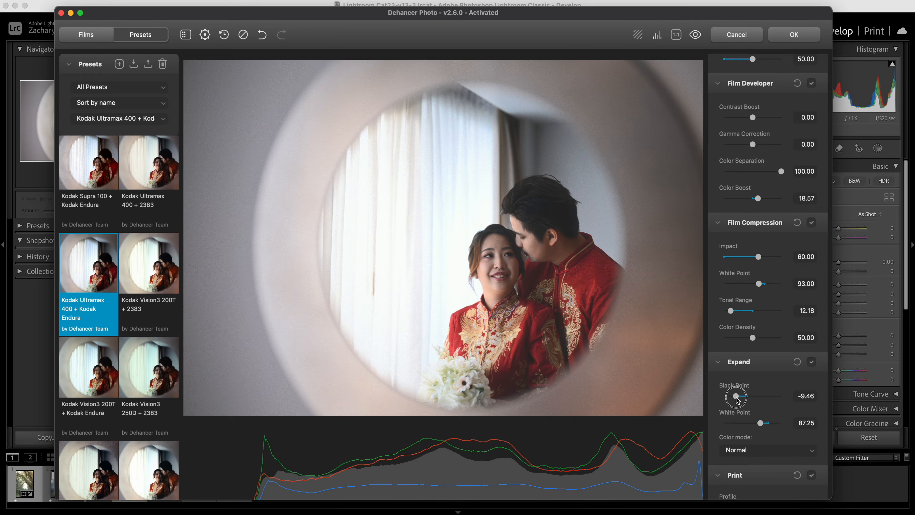
pyautogui.moveTo(733, 313); pyautogui.dragTo(759, 315)
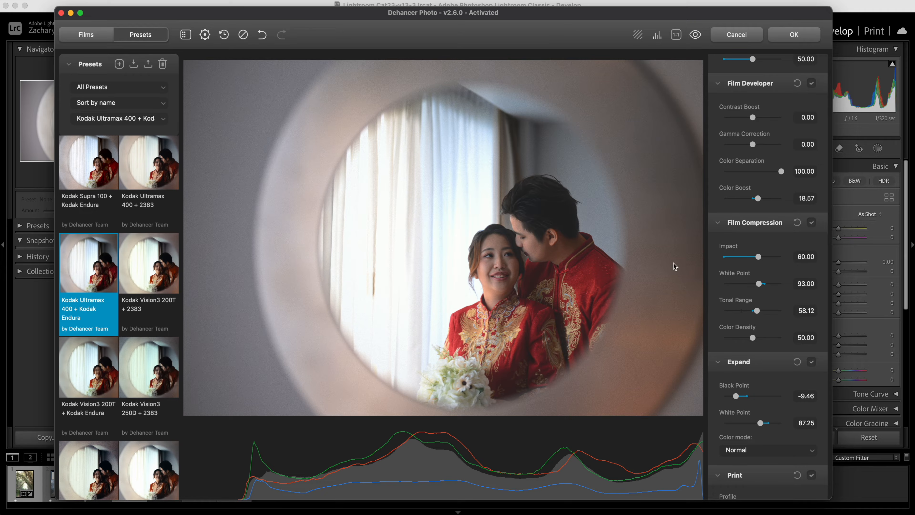
# Step: Check the faces at 1:1 and set the Film Grain size to 24.29, amount to 14.97 and resolution to 34.24
pyautogui.scroll(-10, 780, 336)
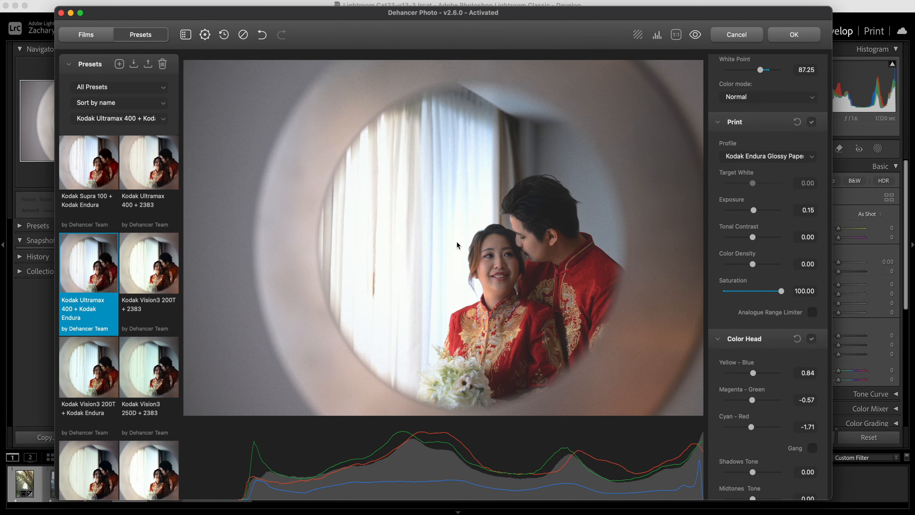
pyautogui.click(676, 35)
pyautogui.moveTo(612, 220); pyautogui.dragTo(415, 108)
pyautogui.moveTo(617, 301); pyautogui.dragTo(369, 278)
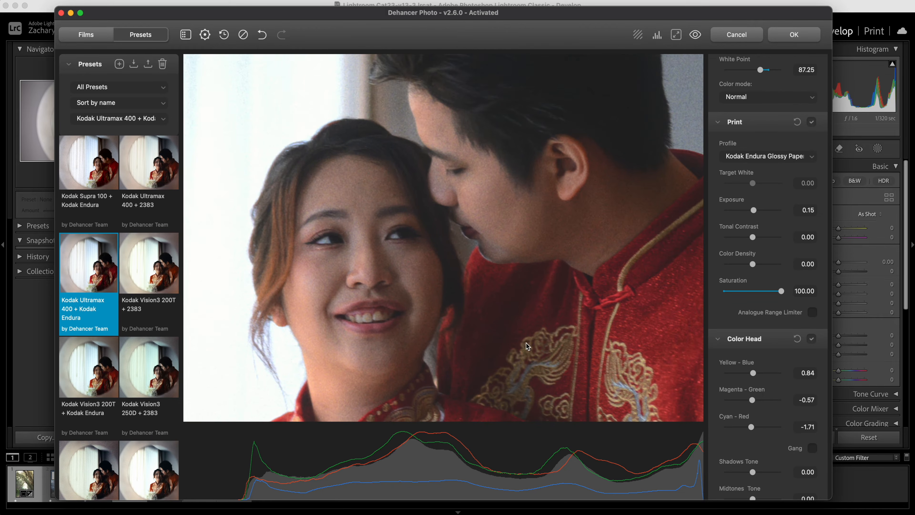
pyautogui.scroll(-9, 781, 371)
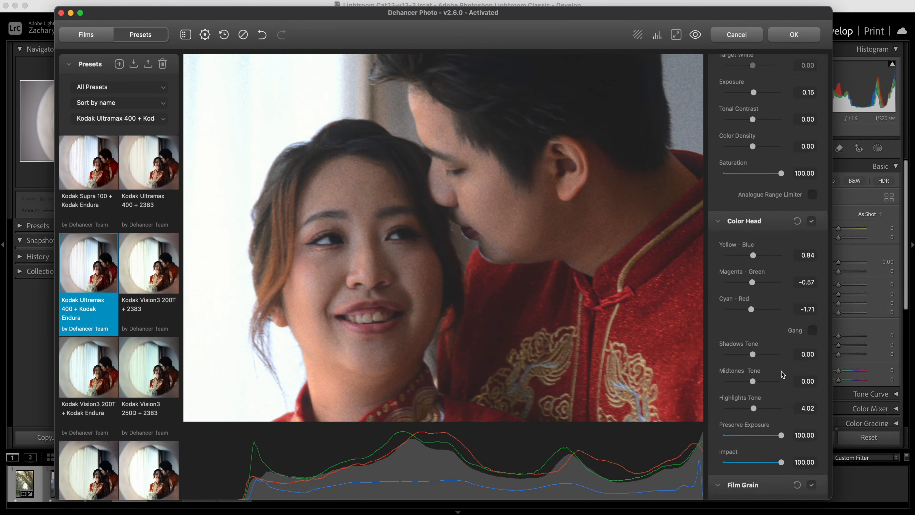
pyautogui.click(759, 329)
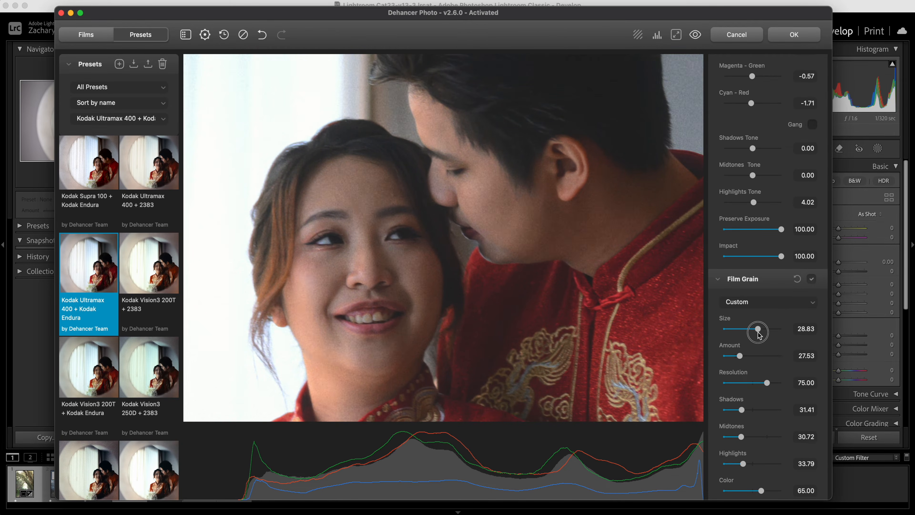
pyautogui.click(753, 330)
pyautogui.click(732, 356)
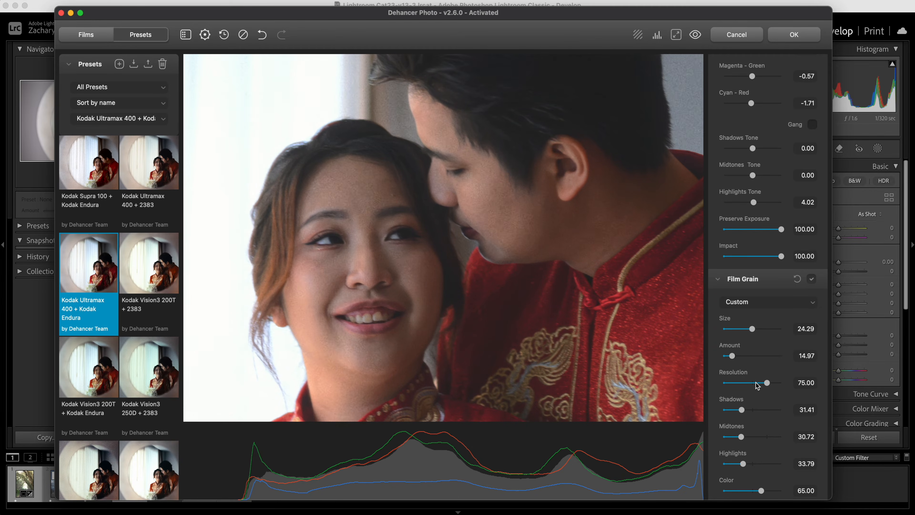
pyautogui.click(743, 383)
pyautogui.click(677, 34)
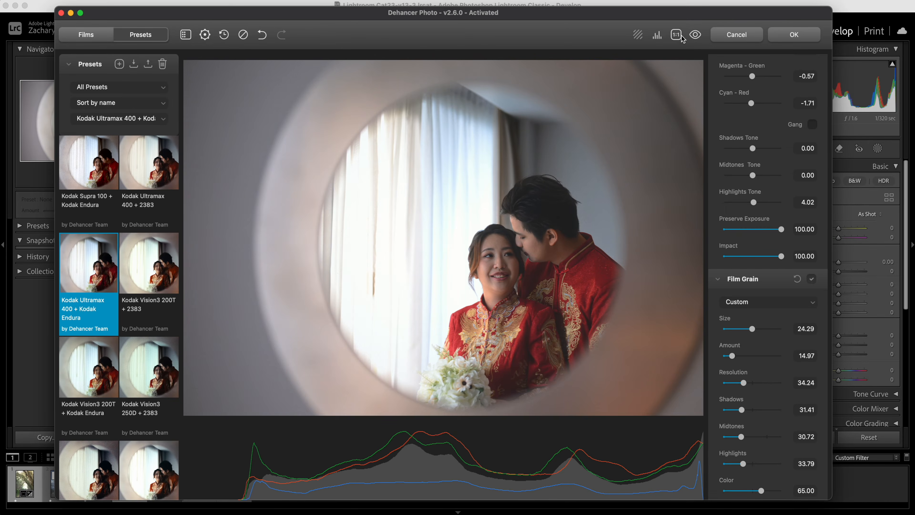
# Step: Set the Bloom effect's Details to 38.84 on the couple photo
pyautogui.scroll(-10, 765, 396)
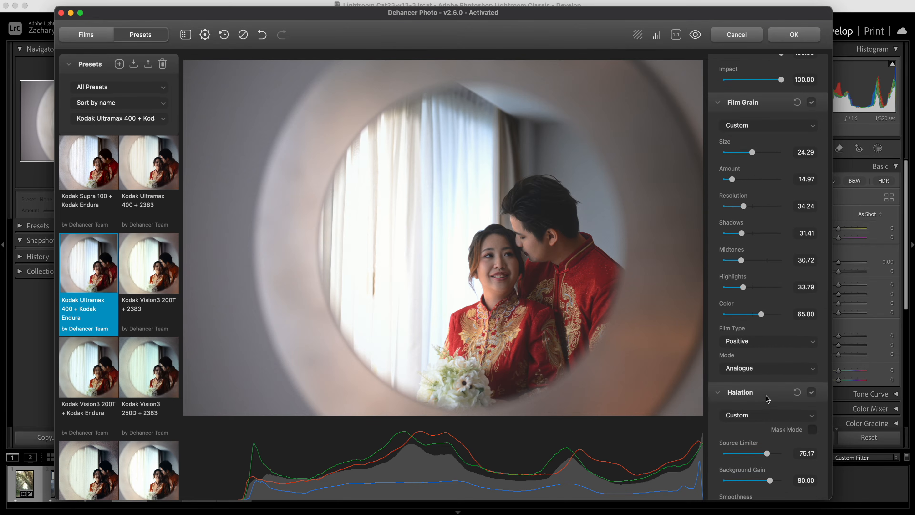
pyautogui.scroll(-8, 766, 396)
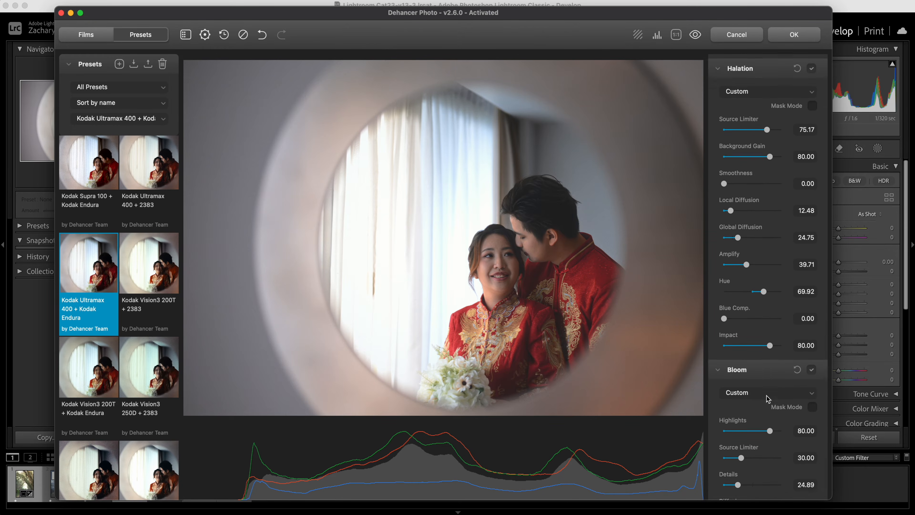
pyautogui.scroll(1, 754, 408)
pyautogui.scroll(-3, 758, 424)
pyautogui.moveTo(756, 370); pyautogui.dragTo(753, 370)
pyautogui.click(737, 398)
pyautogui.moveTo(739, 401); pyautogui.dragTo(769, 424)
pyautogui.scroll(-9, 768, 423)
pyautogui.scroll(-3, 770, 425)
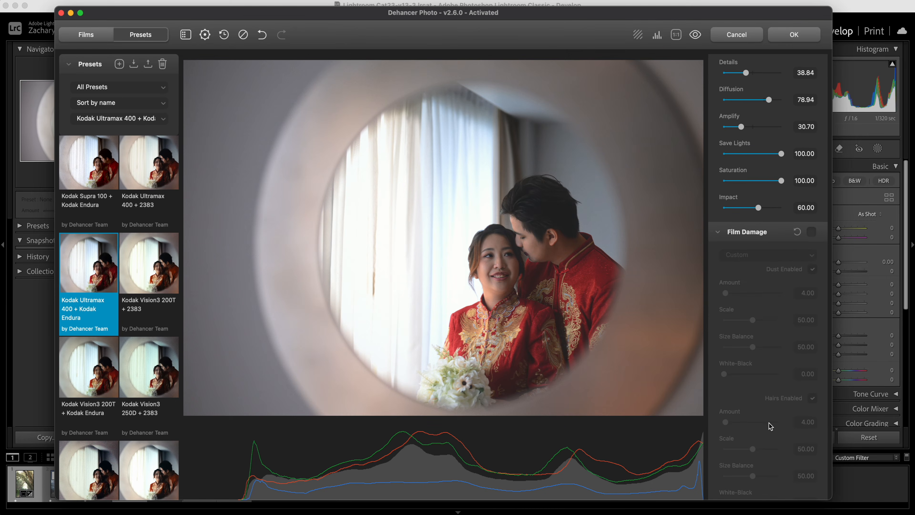
# Step: Review the film settings once more and apply the finished Dehancer look to the couple photo
pyautogui.scroll(-4, 745, 349)
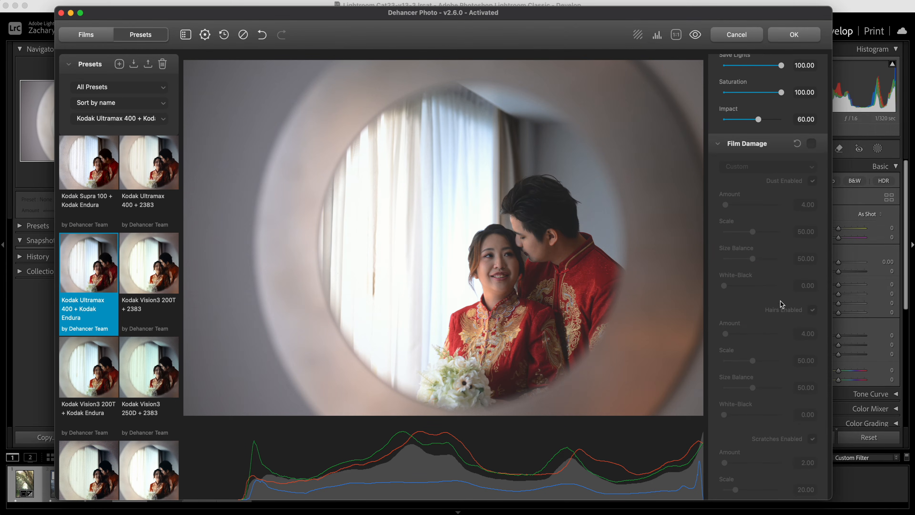
pyautogui.scroll(20, 780, 305)
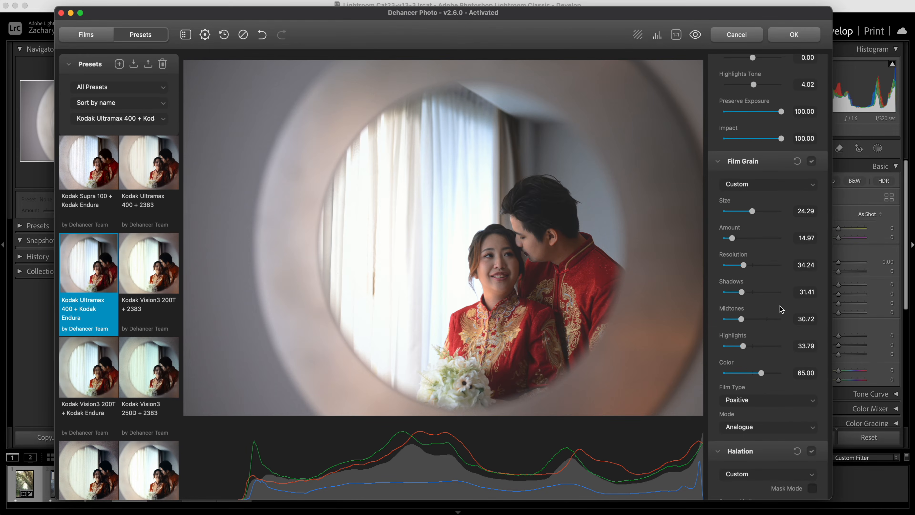
pyautogui.scroll(20, 780, 306)
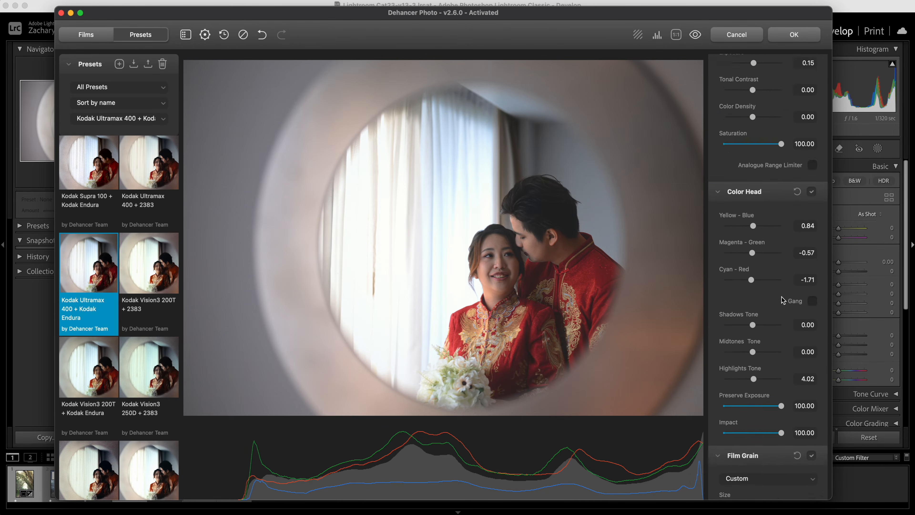
pyautogui.scroll(18, 781, 296)
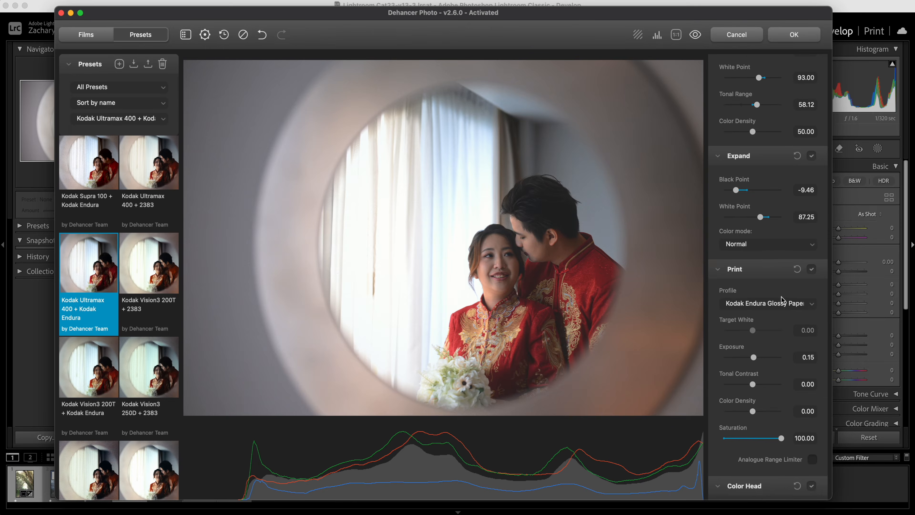
pyautogui.click(802, 39)
# Step: Rate DSC_0106-Edit.tif one star and filter the filmstrip to rated photos
pyautogui.press('1')
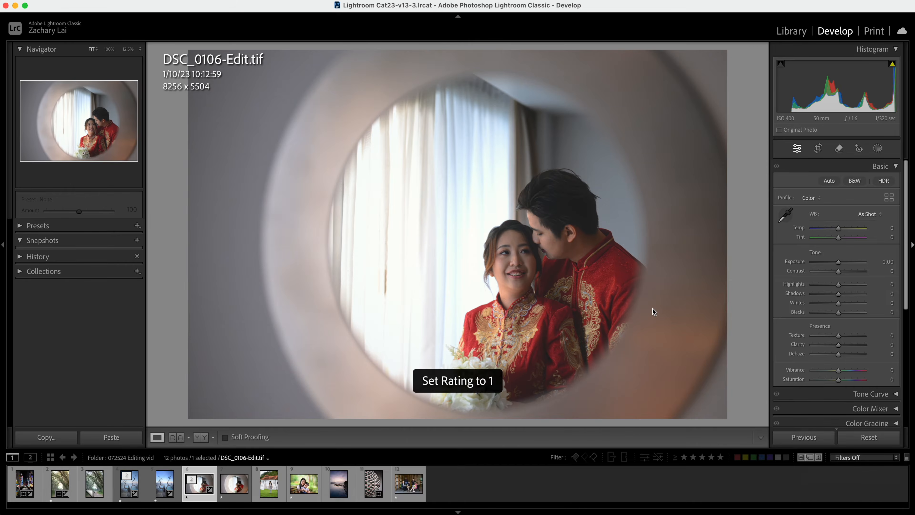
pyautogui.press('super+l')
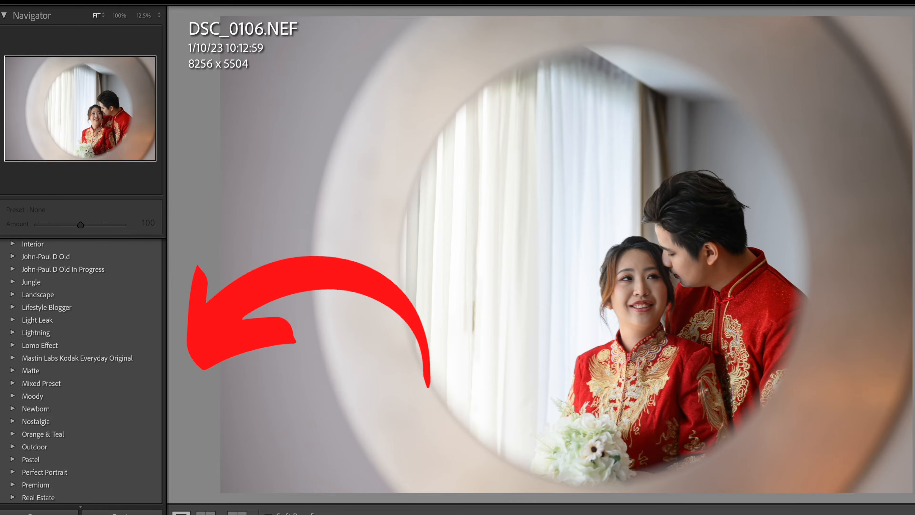
# Step: Try the 1a. Ektar 100 preset from the Mastin Labs Kodak Everyday Original group on DSC_0106.NEF
pyautogui.scroll(-3, 13, 307)
pyautogui.click(13, 308)
pyautogui.click(45, 321)
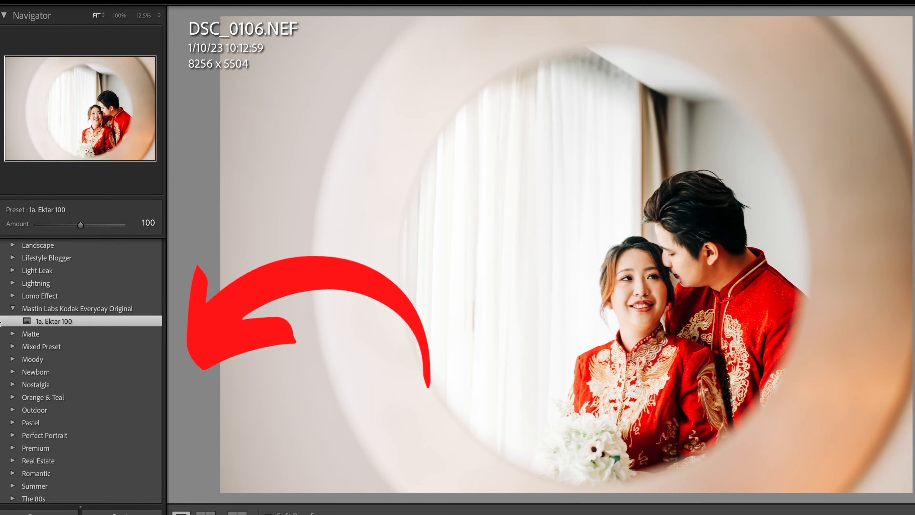
# Step: Try several Romantic presets on DSC_0106.NEF, including Romantic Preset #6, #8 and #10
pyautogui.scroll(-9, 11, 324)
pyautogui.click(21, 335)
pyautogui.click(58, 358)
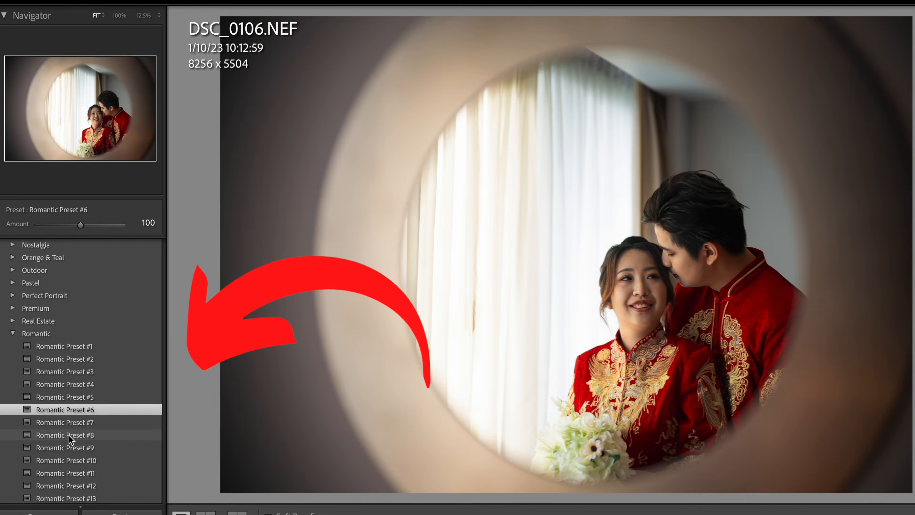
pyautogui.click(67, 435)
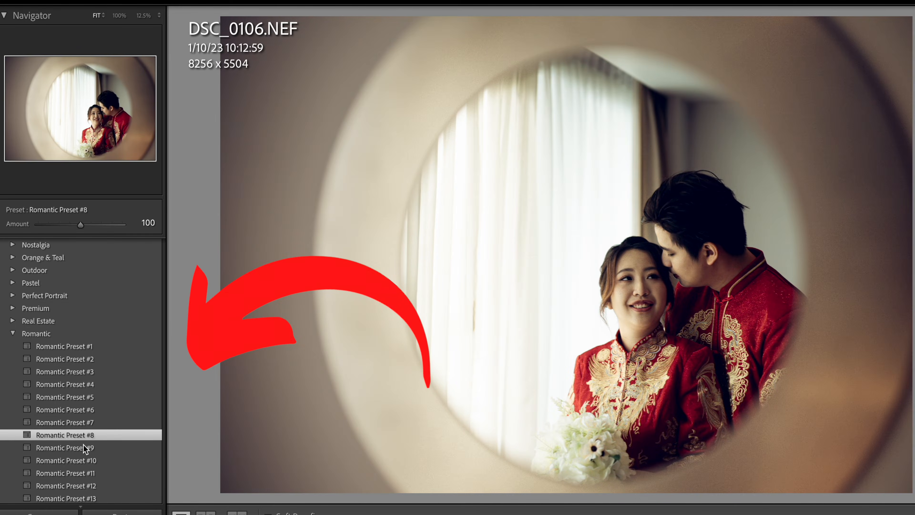
pyautogui.click(88, 461)
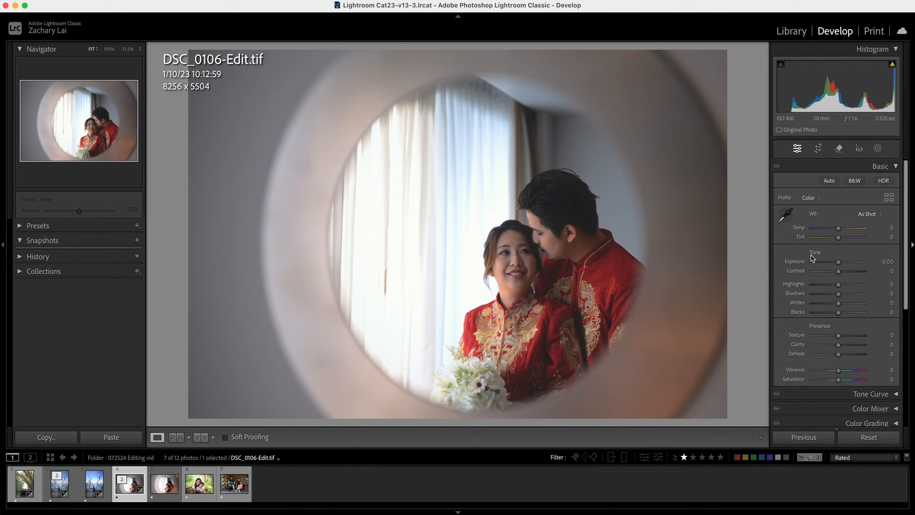
# Step: Raise the exposure of DSC_0106-Edit.tif to +0.65
pyautogui.moveTo(838, 261); pyautogui.dragTo(844, 263)
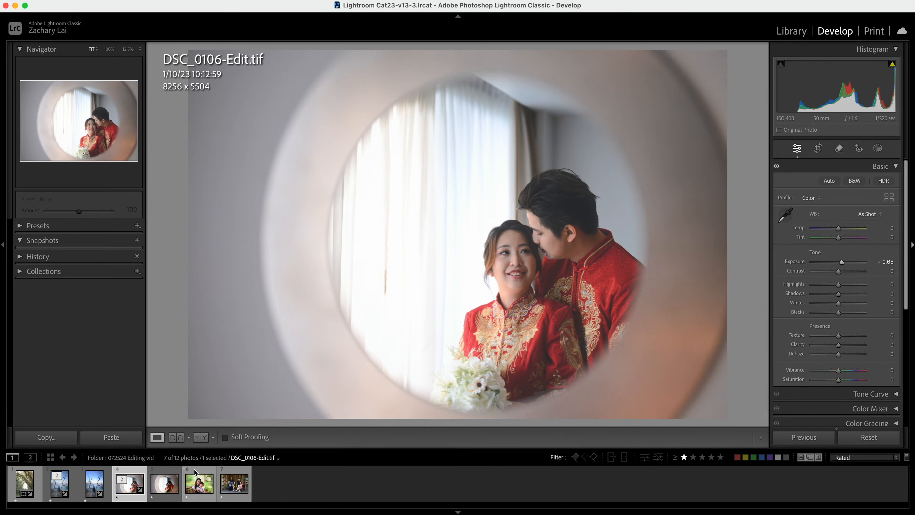
# Step: On DSC_0106.NEF, set Exposure to +0.55, Highlights to -46, Shadows to +20 and Whites to -45
pyautogui.click(172, 492)
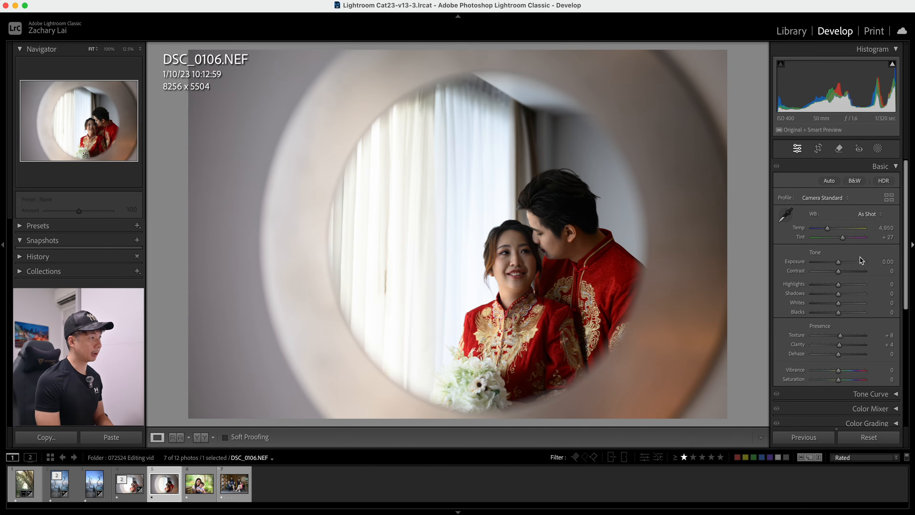
pyautogui.moveTo(838, 262); pyautogui.dragTo(843, 293)
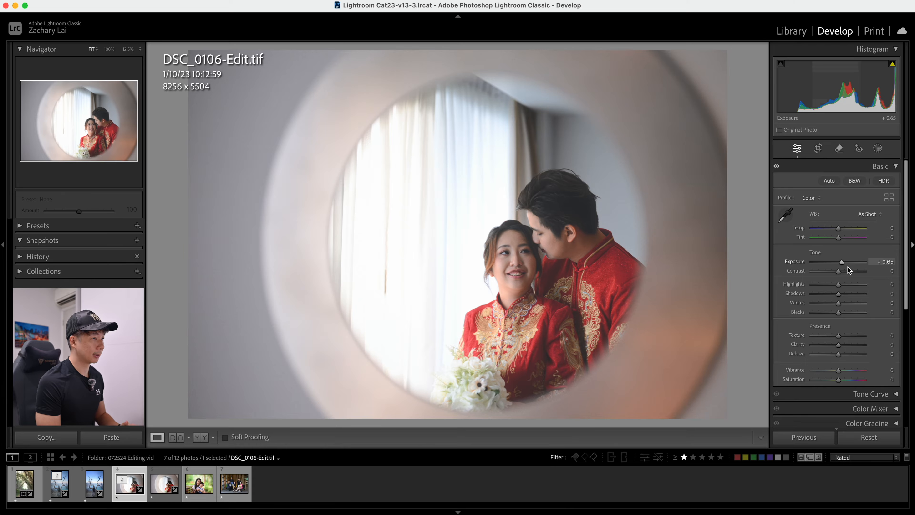
# Step: Set Contrast to +17, Texture to +7 and Clarity to +9 on DSC_0106-Edit.tif
pyautogui.click(843, 273)
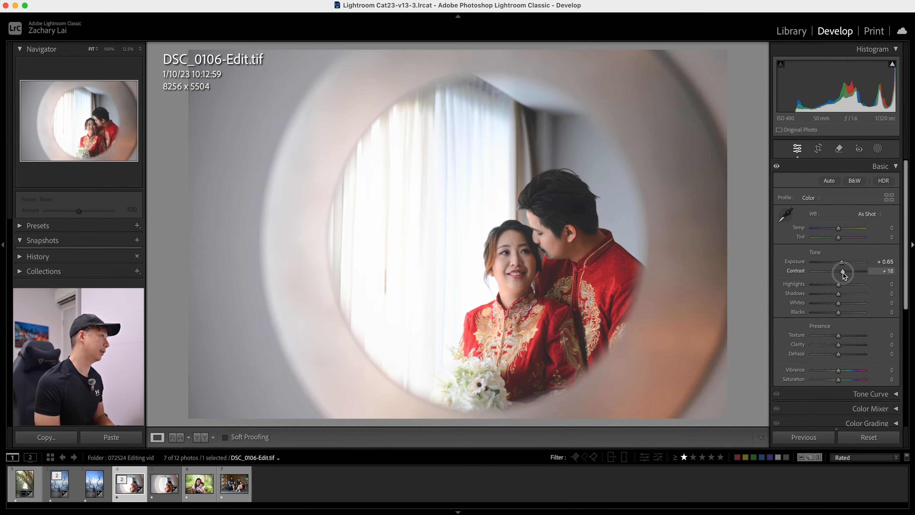
pyautogui.scroll(-1, 838, 323)
pyautogui.moveTo(838, 326); pyautogui.dragTo(841, 316)
pyautogui.scroll(-2, 843, 319)
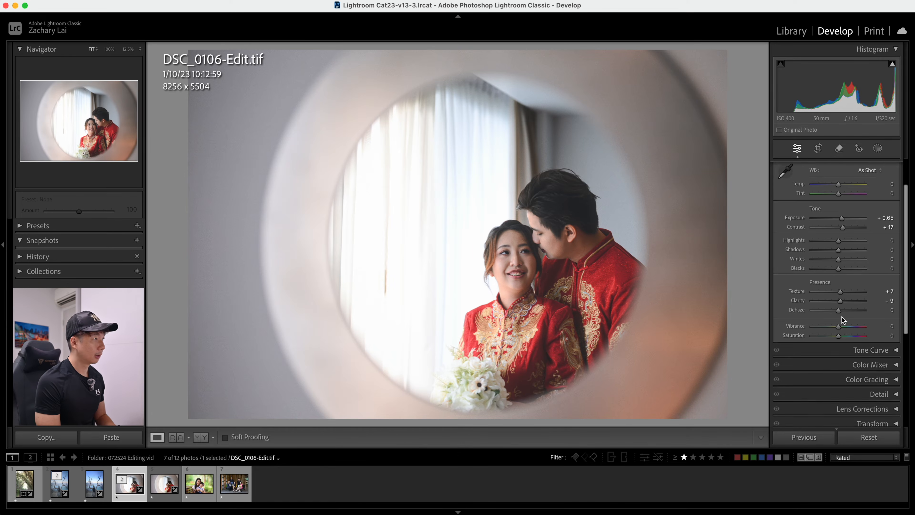
pyautogui.scroll(-3, 843, 319)
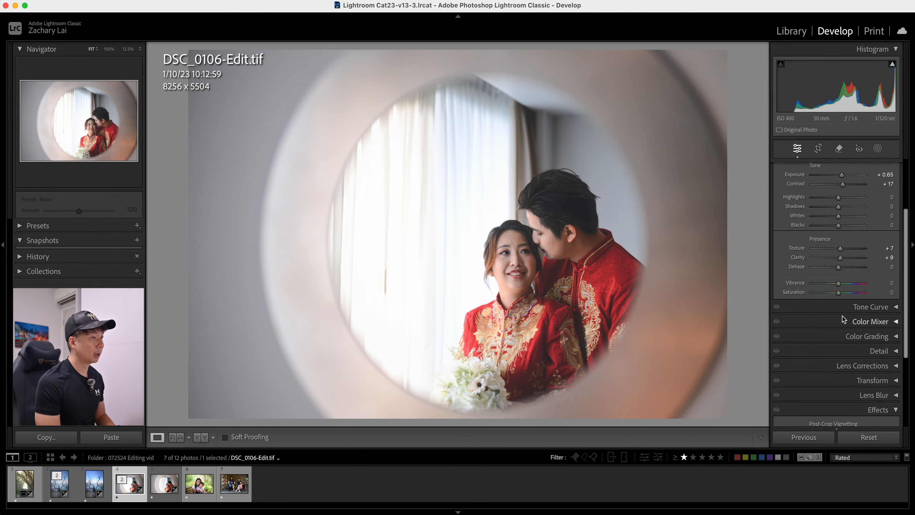
pyautogui.scroll(-4, 843, 317)
pyautogui.click(855, 312)
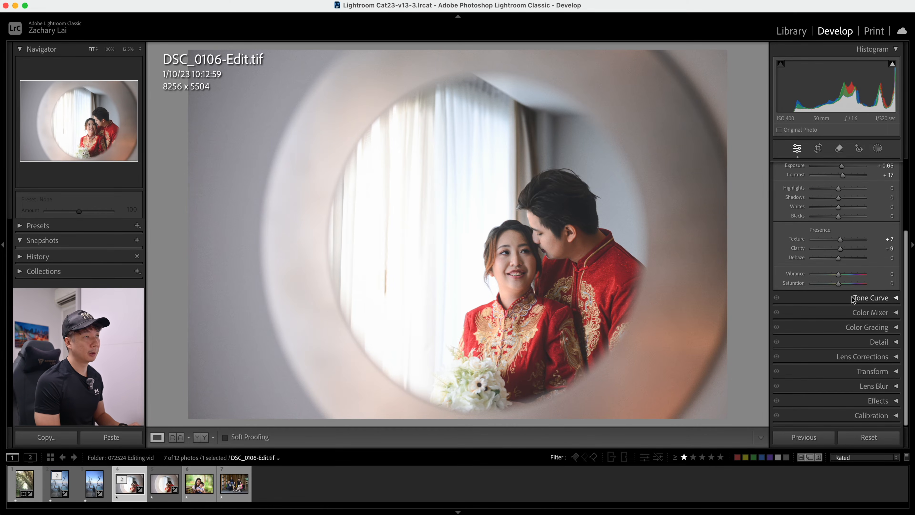
# Step: Mask the couple with Select Subject and raise the mask's exposure to about 0.21 and clarity to 5
pyautogui.click(878, 149)
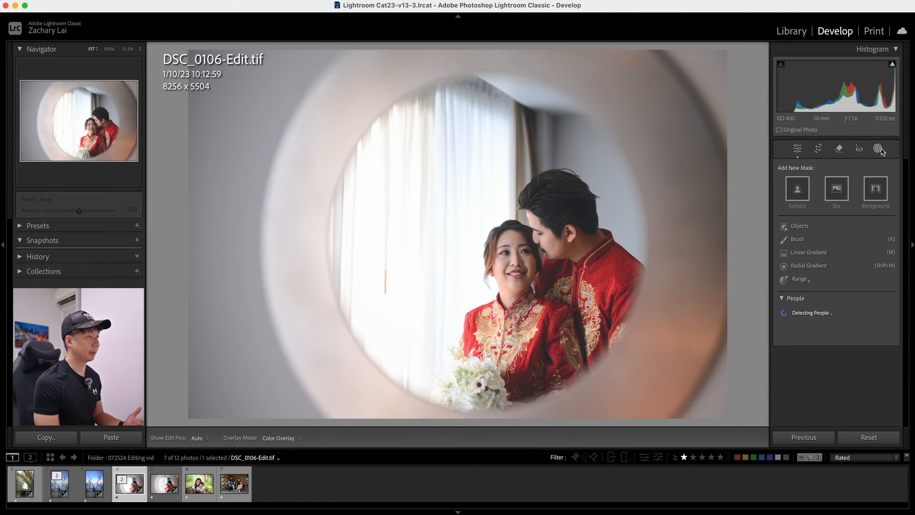
pyautogui.click(798, 189)
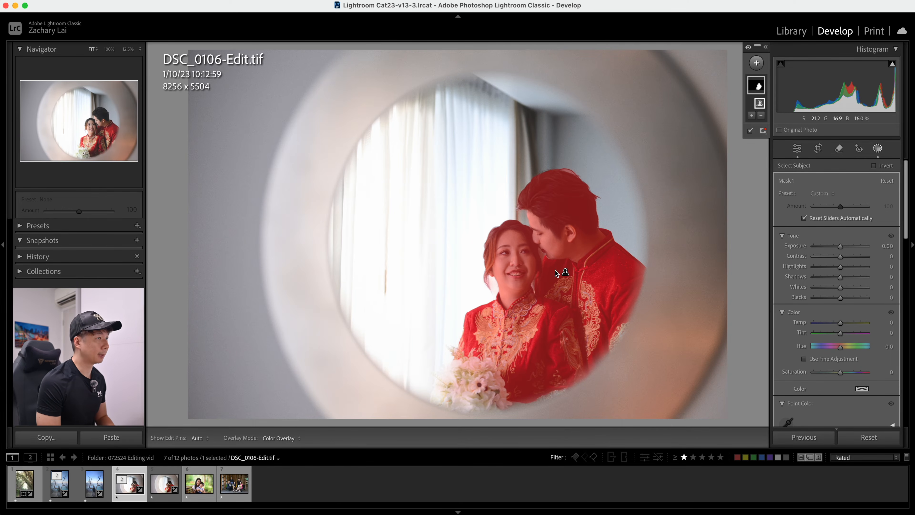
pyautogui.moveTo(840, 246); pyautogui.dragTo(844, 250)
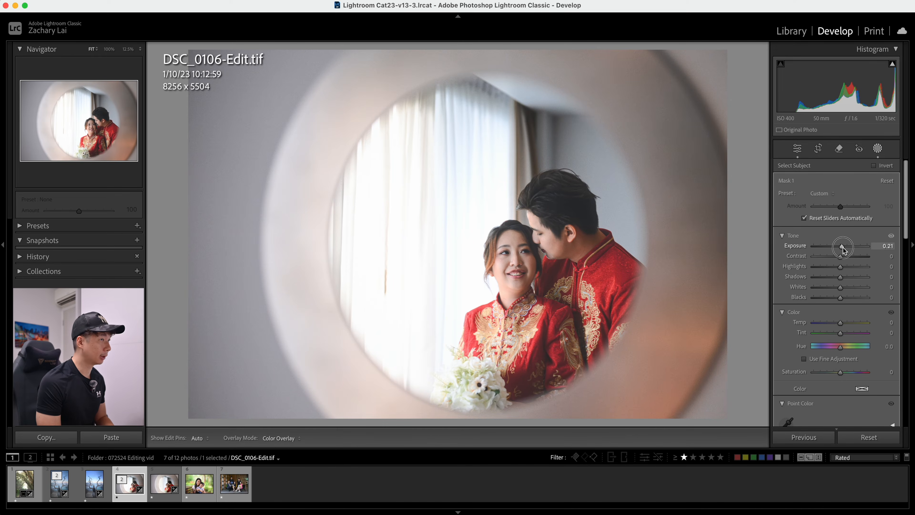
pyautogui.scroll(-10, 840, 281)
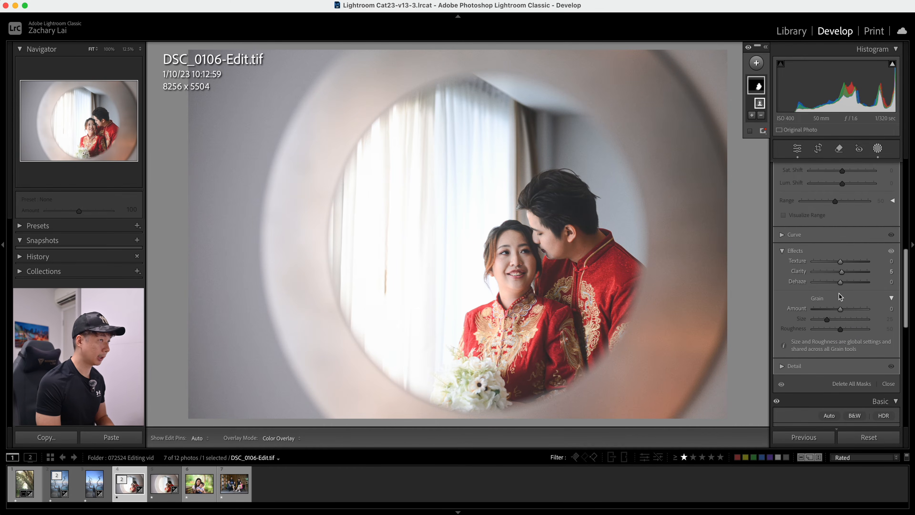
pyautogui.scroll(8, 841, 279)
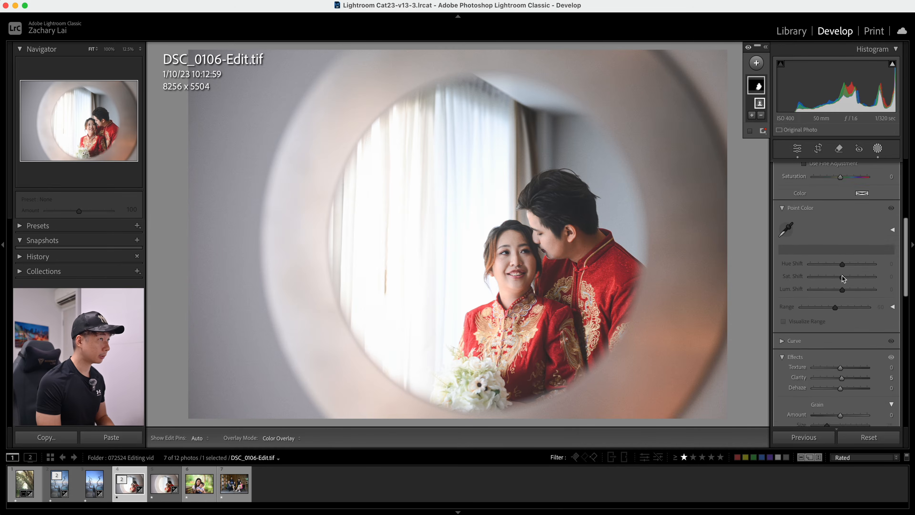
# Step: Darken the background using a duplicated, inverted copy of the subject mask, and leave masking
pyautogui.rightClick(760, 98)
pyautogui.click(792, 125)
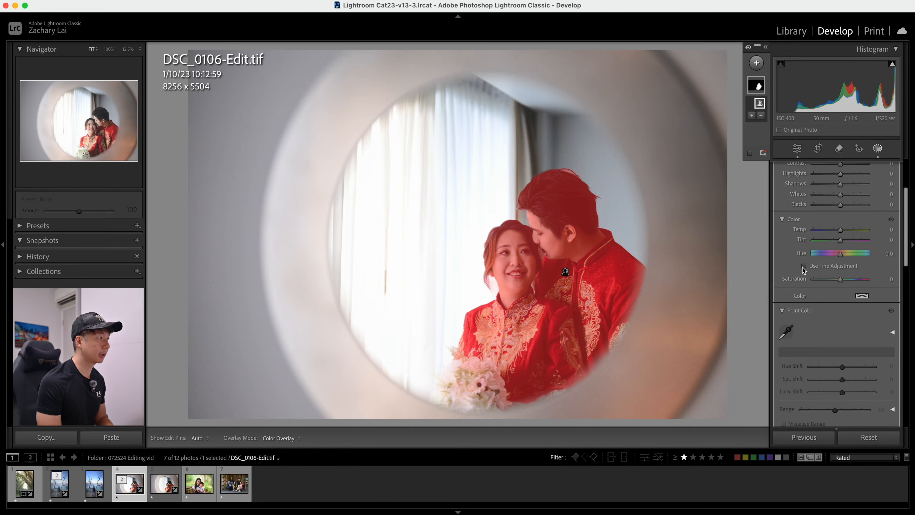
pyautogui.moveTo(840, 248); pyautogui.dragTo(826, 270)
pyautogui.click(888, 356)
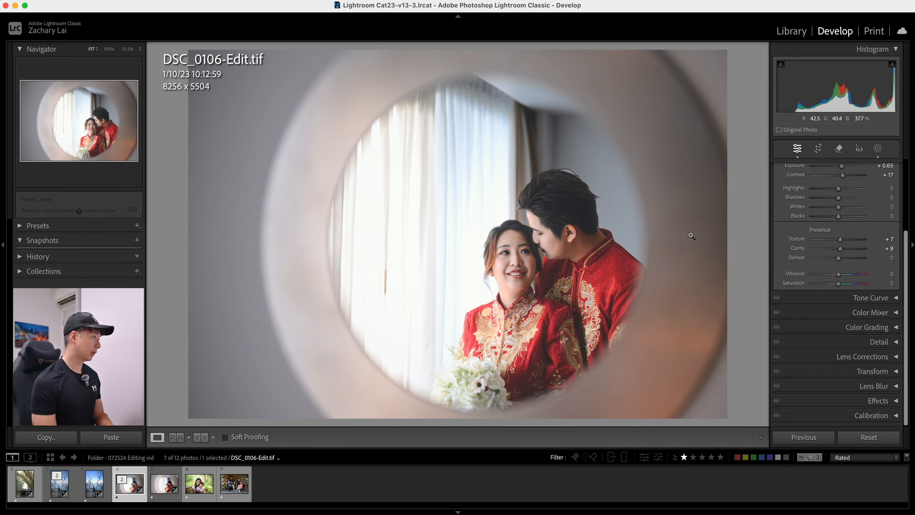
# Step: Compare the film-look DSC_0106-Edit.tif with the edited DSC_0106.NEF by alternating between the two photos
pyautogui.press('Right')
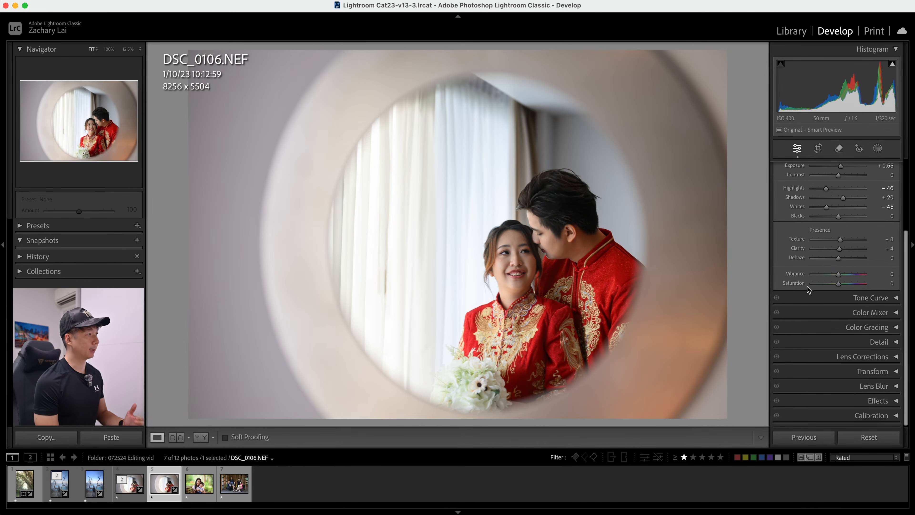
pyautogui.scroll(3, 815, 290)
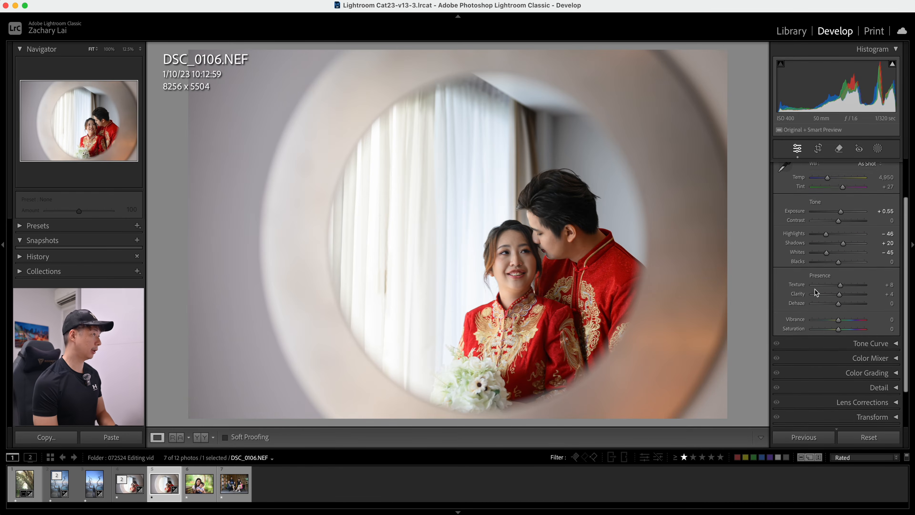
pyautogui.press('Left')
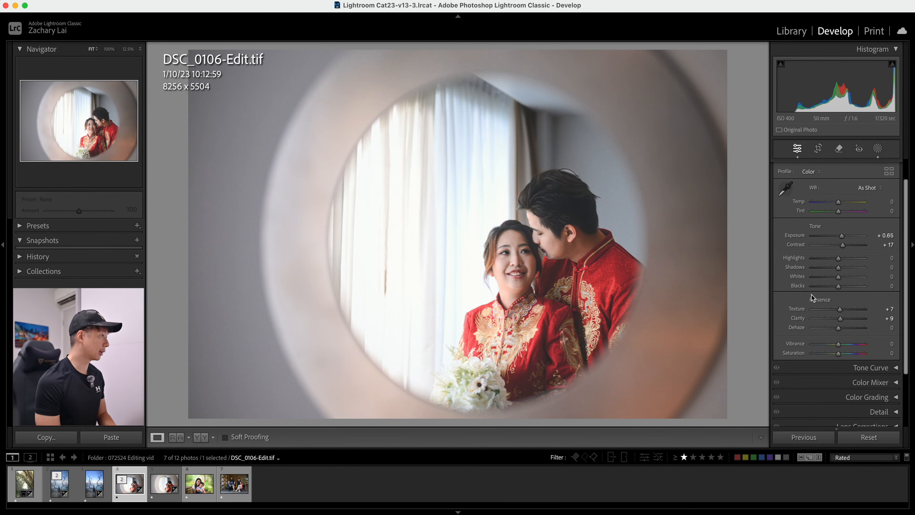
pyautogui.press('Right')
pyautogui.press('Left')
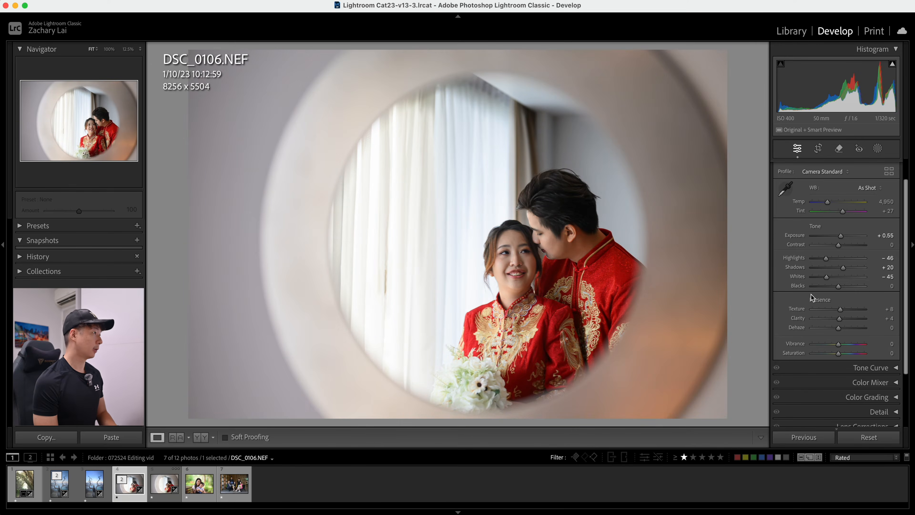
pyautogui.press('Right')
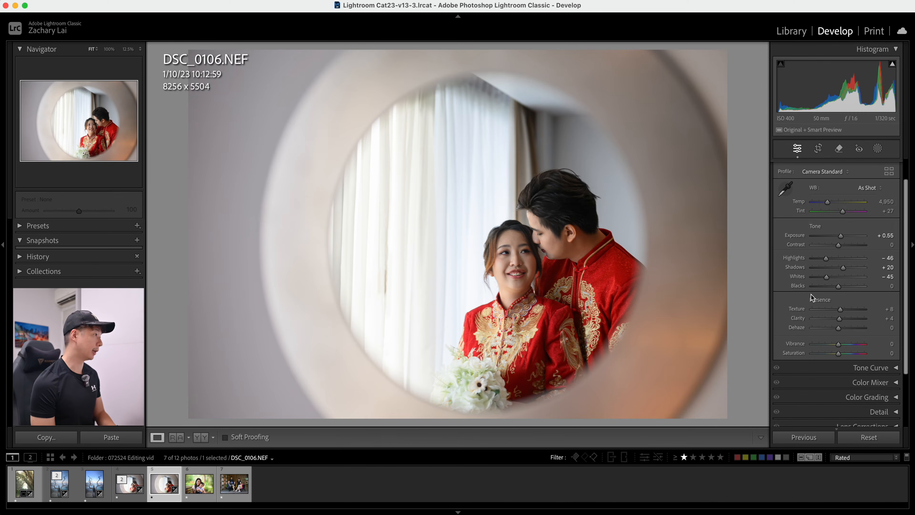
pyautogui.press('Left')
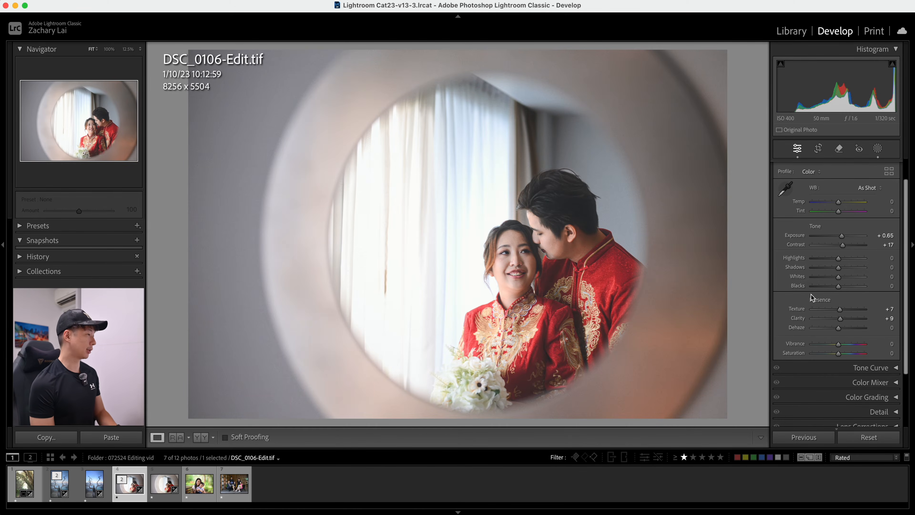
pyautogui.press('Right')
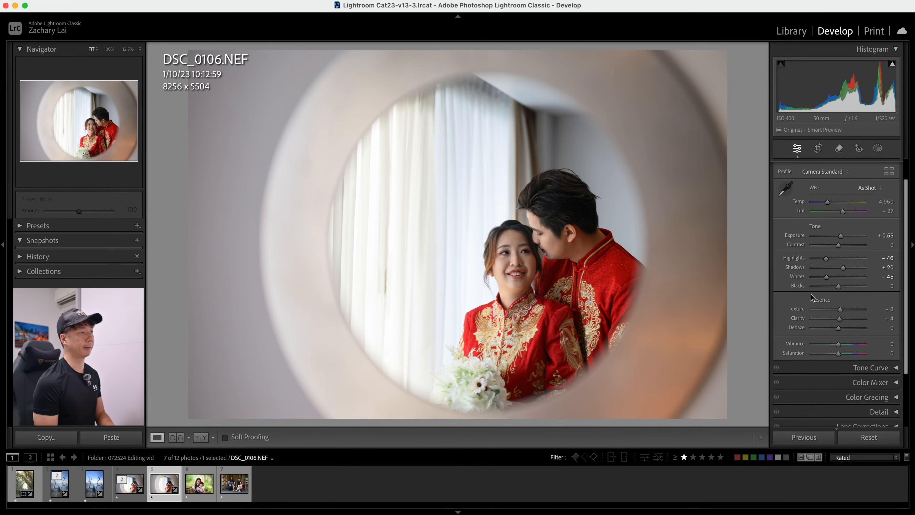
pyautogui.press('Left')
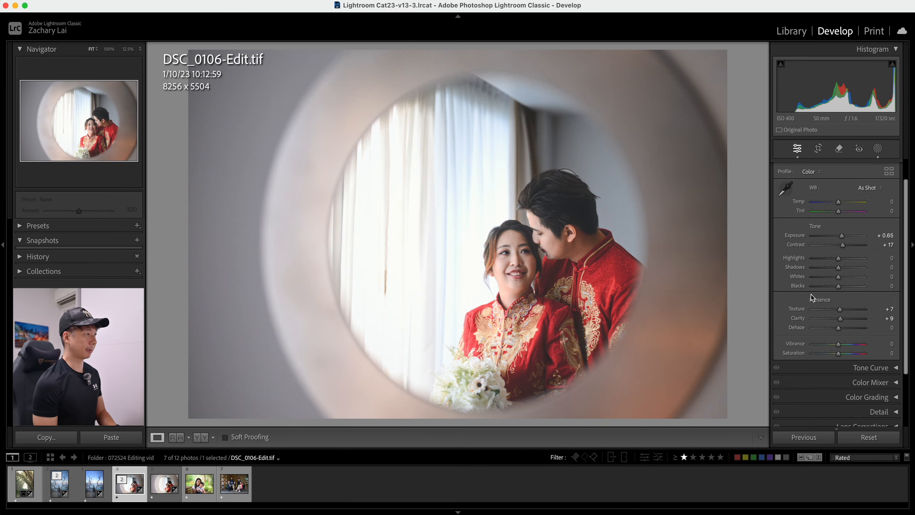
pyautogui.press('Right')
pyautogui.press('Left')
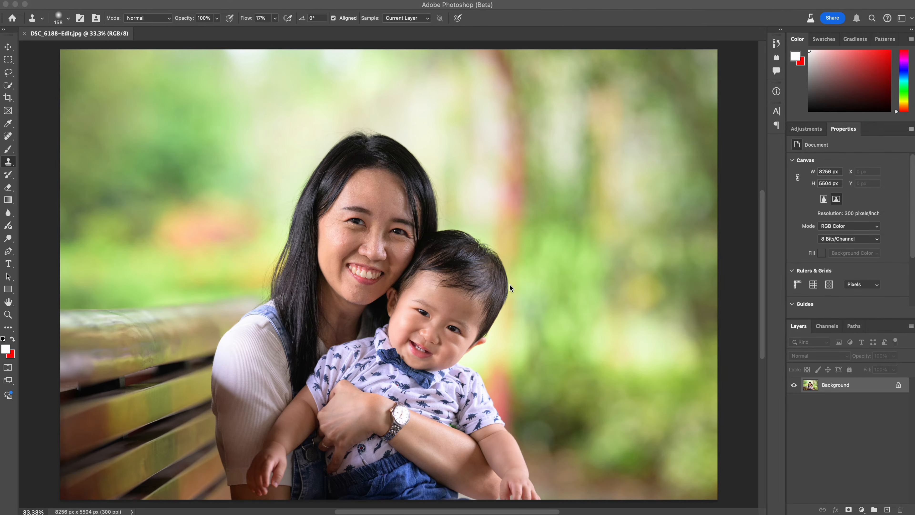
# Step: Switch to Photoshop and open the Dehancer filter on DSC_6188-Edit.jpg
pyautogui.click(164, 10)
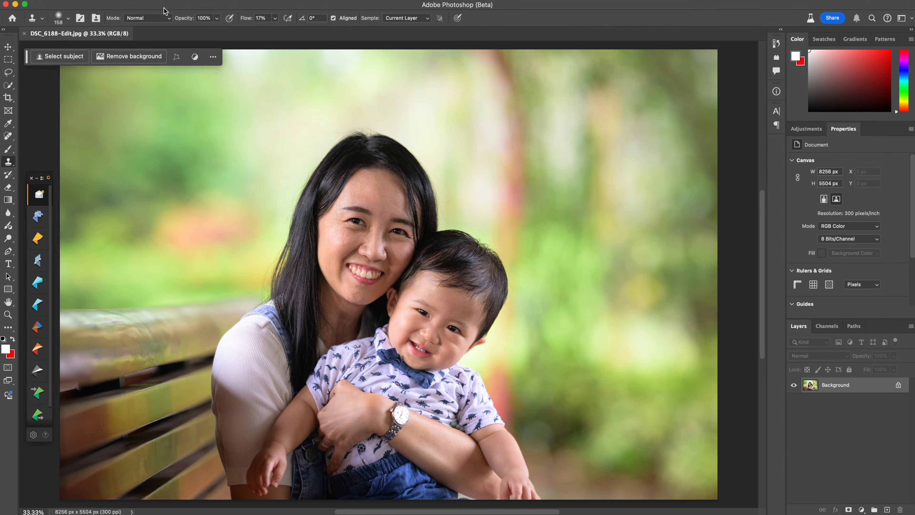
pyautogui.click(236, 2)
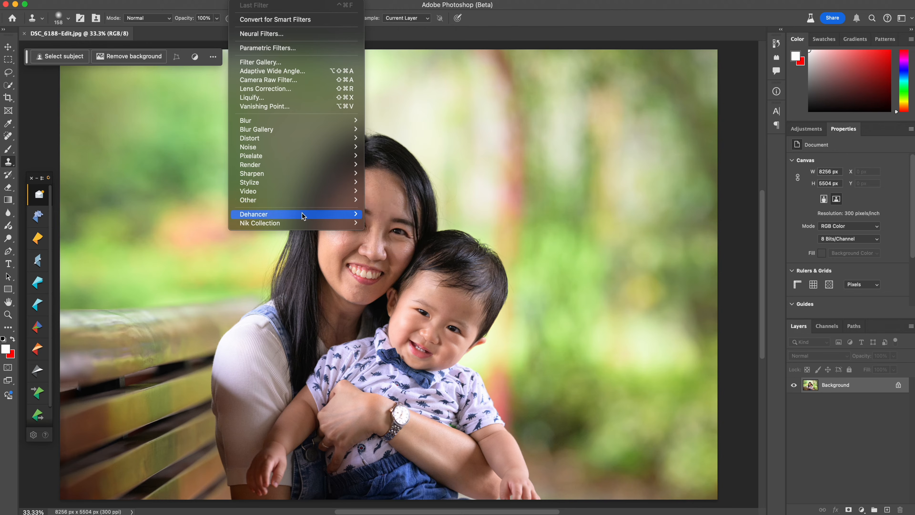
pyautogui.moveTo(345, 214)
pyautogui.click(415, 211)
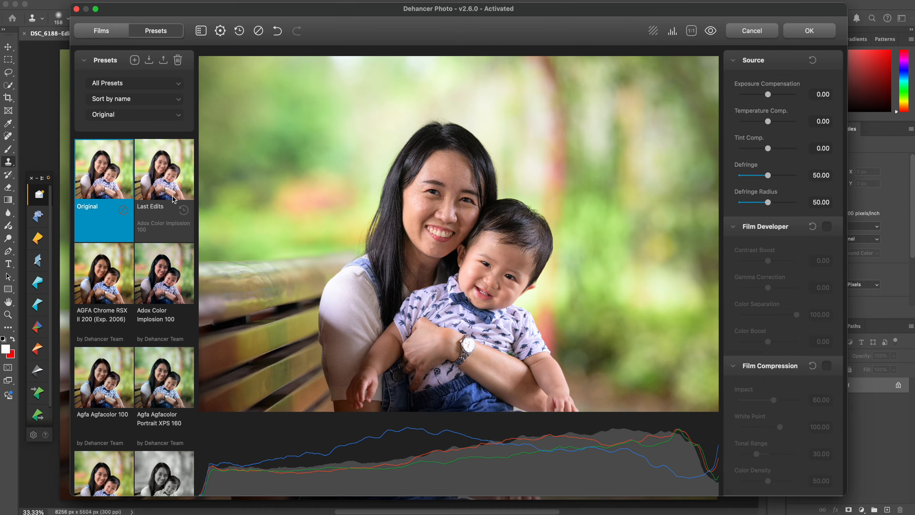
# Step: Try the AGFA Chrome RSX II 200, Agfa Agfacolor 100 and Fujifilm FP-100c presets on the mother-and-child portrait
pyautogui.click(119, 279)
pyautogui.click(109, 385)
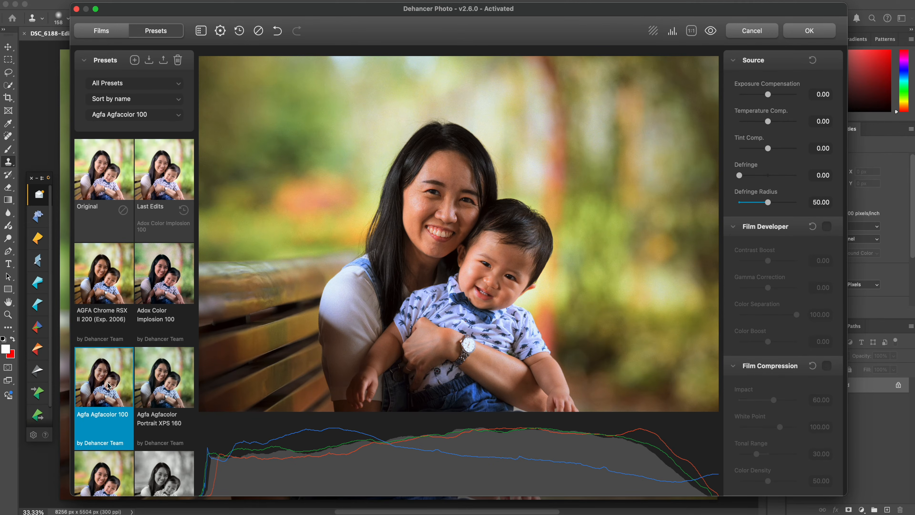
pyautogui.scroll(-10, 136, 390)
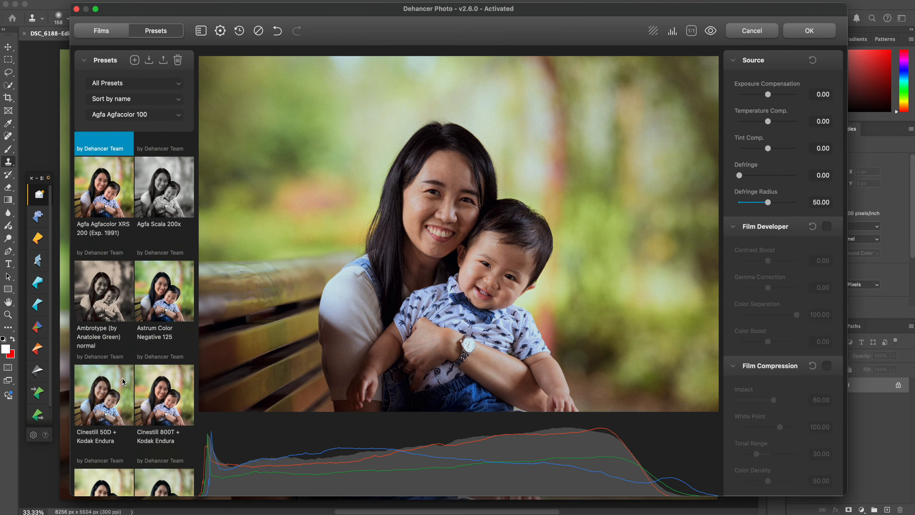
pyautogui.click(155, 393)
pyautogui.scroll(-5, 154, 393)
pyautogui.scroll(-5, 154, 393)
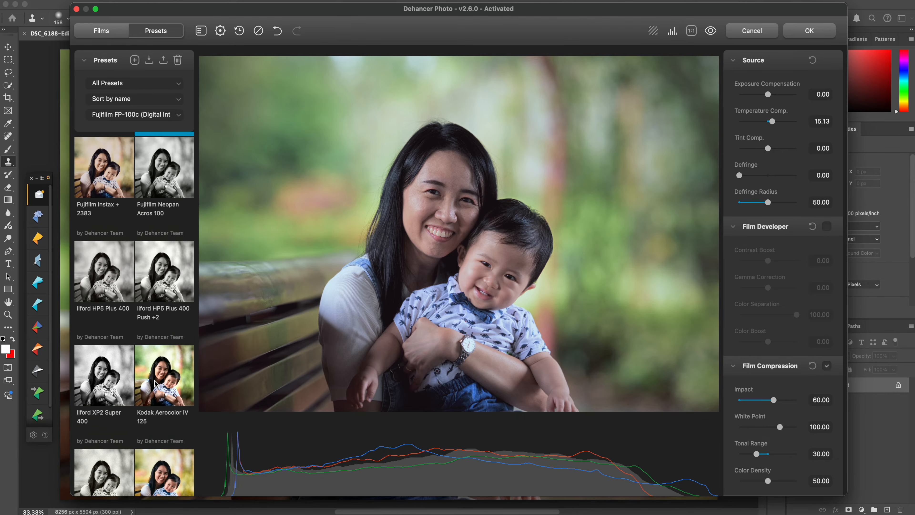
# Step: Try the Kodak Aerocolor IV 125, Kodak Ektar 25 + 2383, Kodak Gold 200 and Kodak Ektar 25 + Kodak Endura presets
pyautogui.click(159, 375)
pyautogui.scroll(-2, 158, 375)
pyautogui.scroll(-2, 159, 374)
pyautogui.click(161, 306)
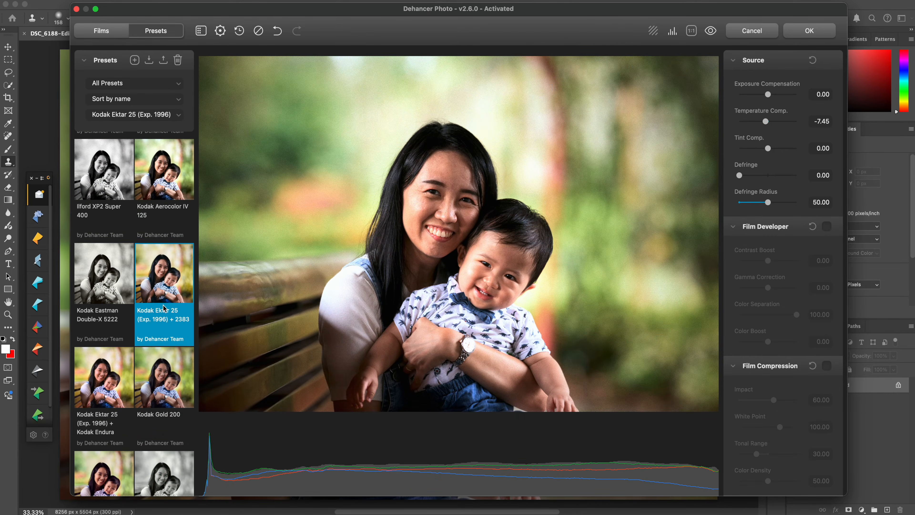
pyautogui.click(157, 366)
pyautogui.click(100, 370)
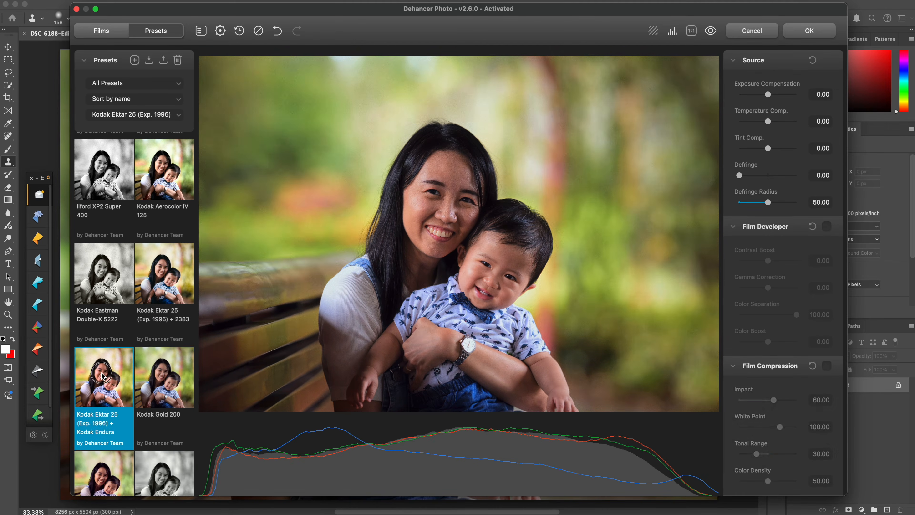
# Step: Mark Kodak Ektar 25 + Kodak Endura as a favourite and compare it with Kodak Gold 200 and Kodak Kodachrome 64
pyautogui.click(154, 377)
pyautogui.scroll(-2, 154, 377)
pyautogui.click(127, 312)
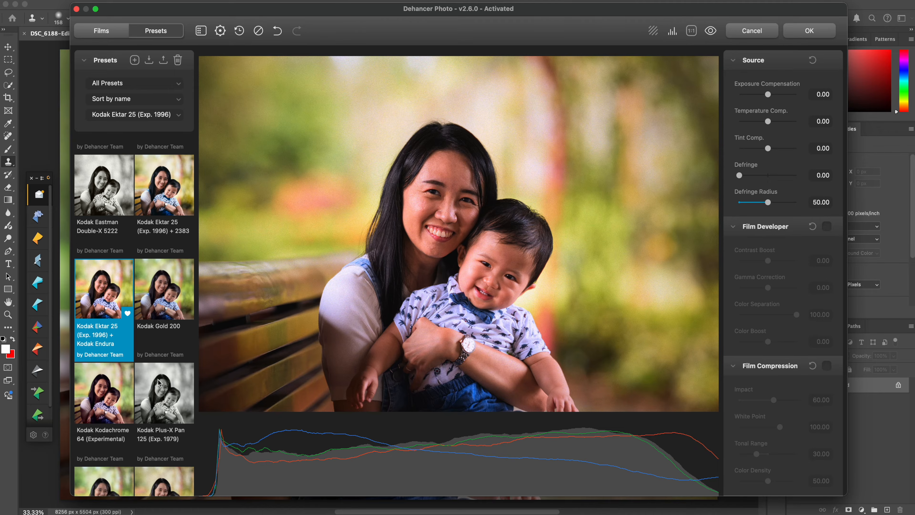
pyautogui.scroll(-3, 158, 382)
pyautogui.click(119, 312)
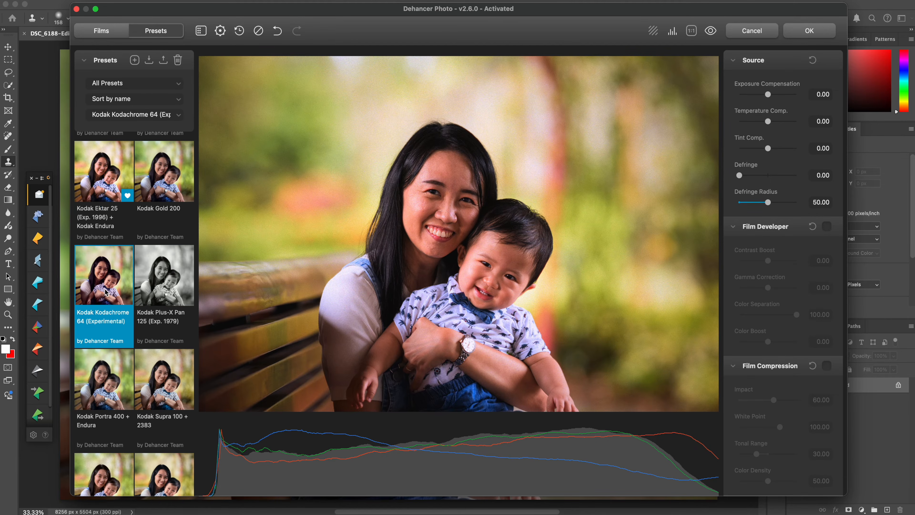
pyautogui.click(100, 202)
# Step: Apply the Kodak Portra 400 + Endura preset to the portrait
pyautogui.scroll(-1, 114, 294)
pyautogui.scroll(-3, 115, 295)
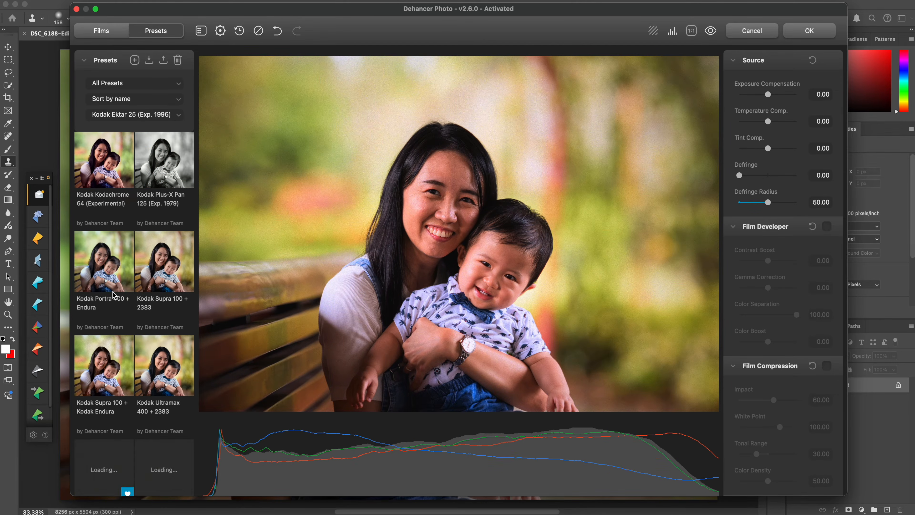
pyautogui.click(114, 296)
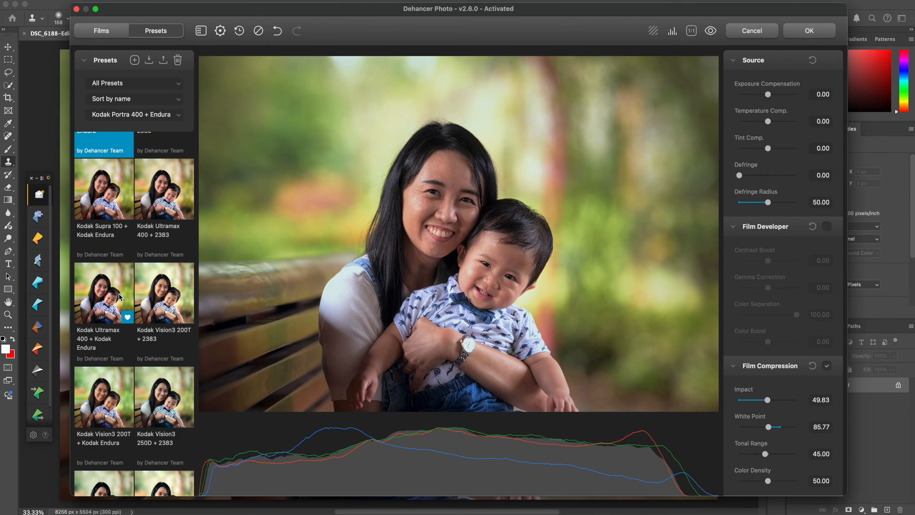
pyautogui.scroll(-3, 119, 297)
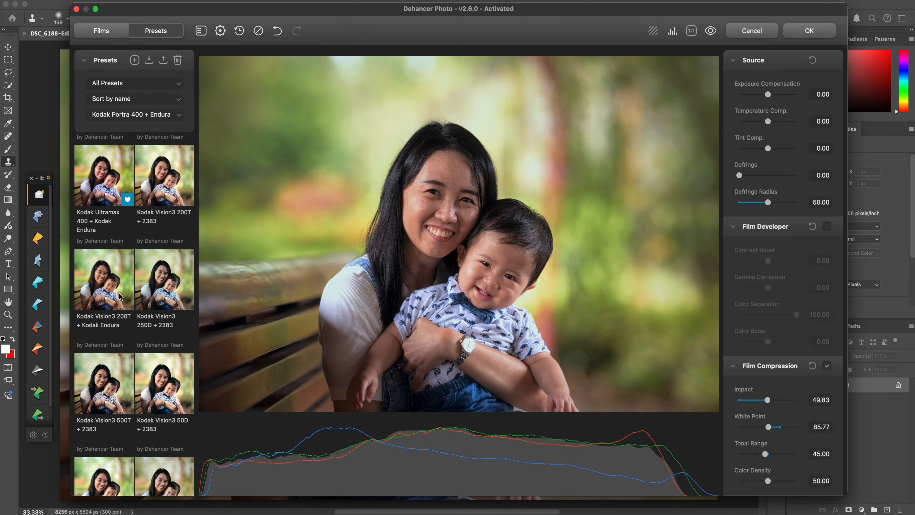
pyautogui.scroll(5, 120, 297)
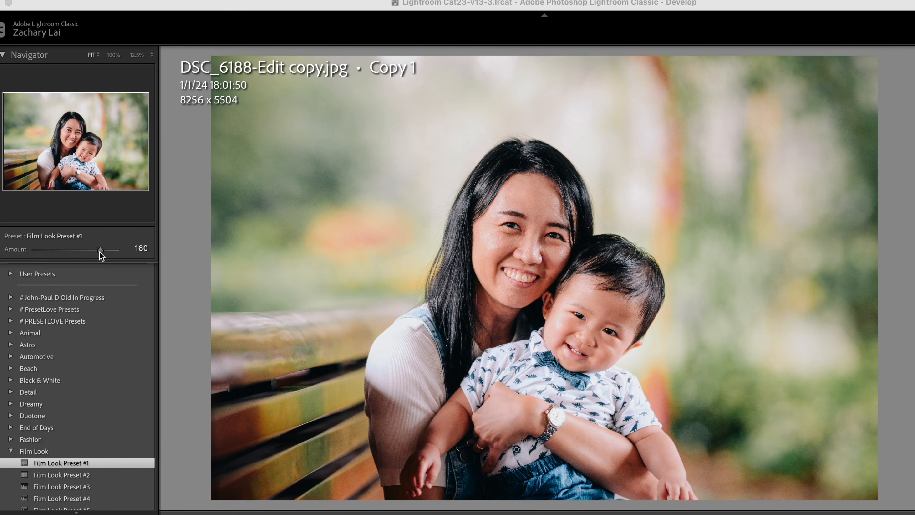
# Step: In Lightroom, adjust the amount of Film Look Preset #1 on Copy 1 of DSC_6188-Edit copy.jpg
pyautogui.moveTo(98, 251); pyautogui.dragTo(102, 278)
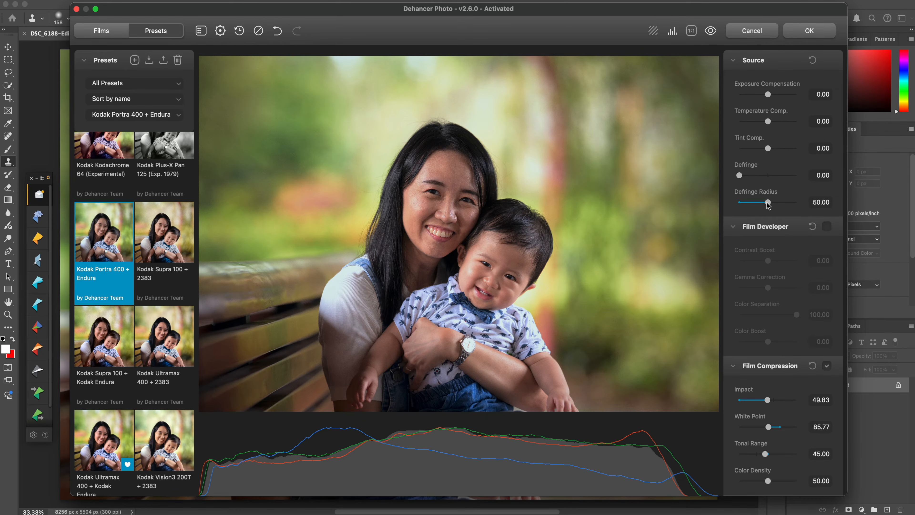
# Step: Back in Dehancer, set the Film Compression impact to 20.95 and its white point to 94.16
pyautogui.scroll(-5, 779, 266)
pyautogui.moveTo(768, 283); pyautogui.dragTo(771, 313)
pyautogui.scroll(-5, 772, 326)
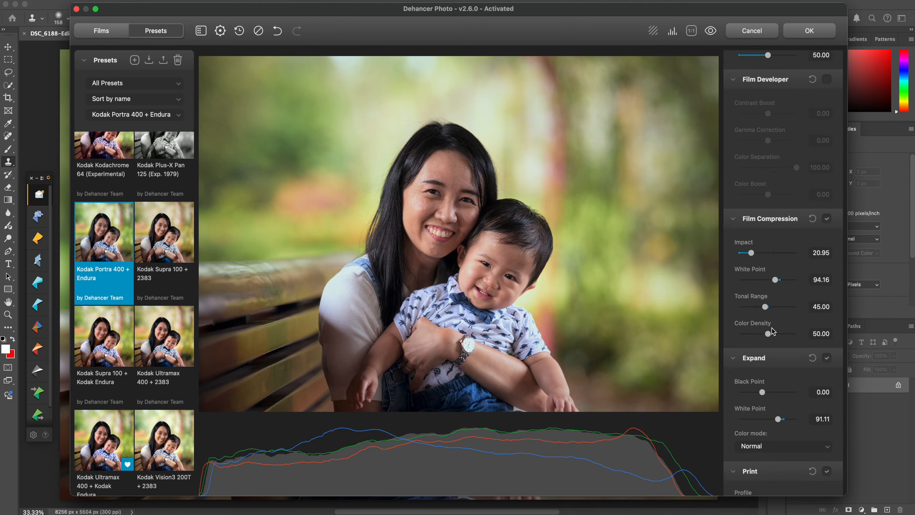
# Step: Reduce the Film Grain to size 1.00, amount 1.37, resolution 26.08 and shadows 32.82
pyautogui.scroll(-3, 771, 328)
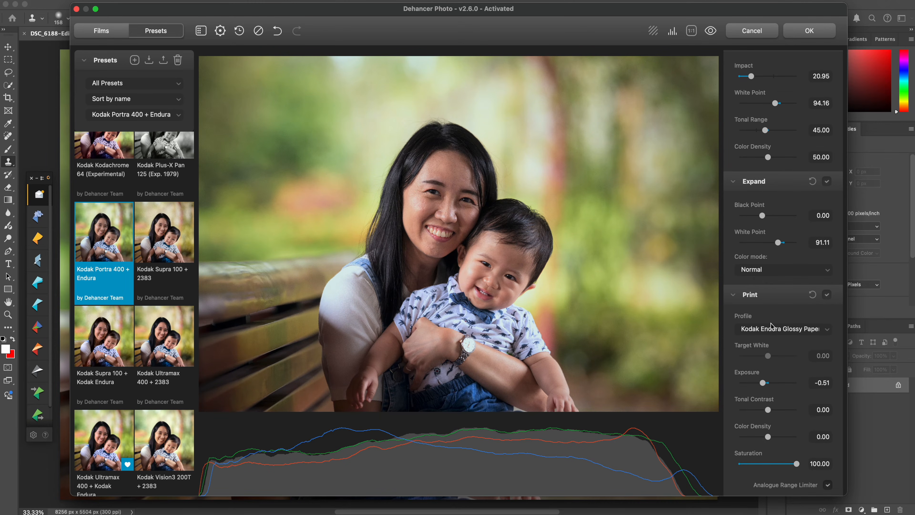
pyautogui.scroll(-2, 772, 326)
pyautogui.scroll(-13, 772, 323)
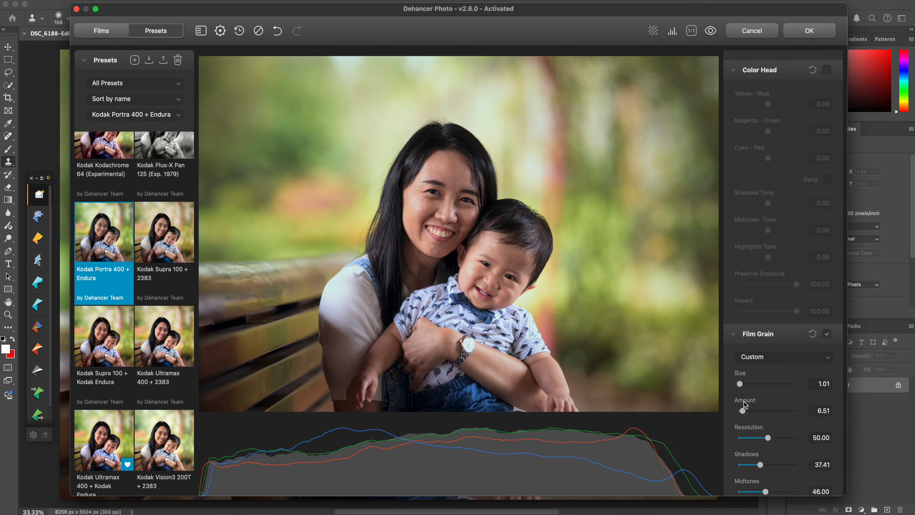
pyautogui.click(754, 437)
pyautogui.click(741, 411)
pyautogui.moveTo(740, 386); pyautogui.dragTo(758, 377)
pyautogui.scroll(-5, 735, 388)
pyautogui.scroll(-8, 765, 380)
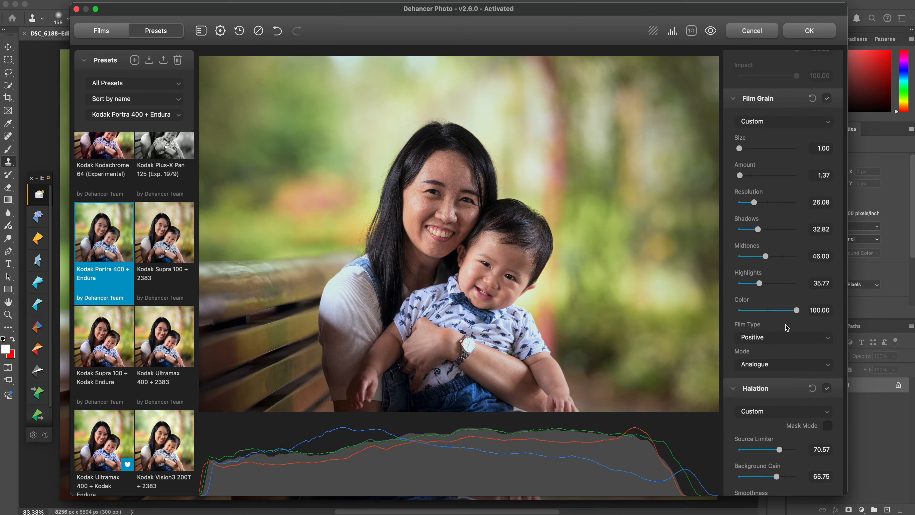
# Step: Raise the Print exposure to about -0.18, lower the Print saturation, and apply the Dehancer look to the portrait
pyautogui.scroll(-15, 786, 321)
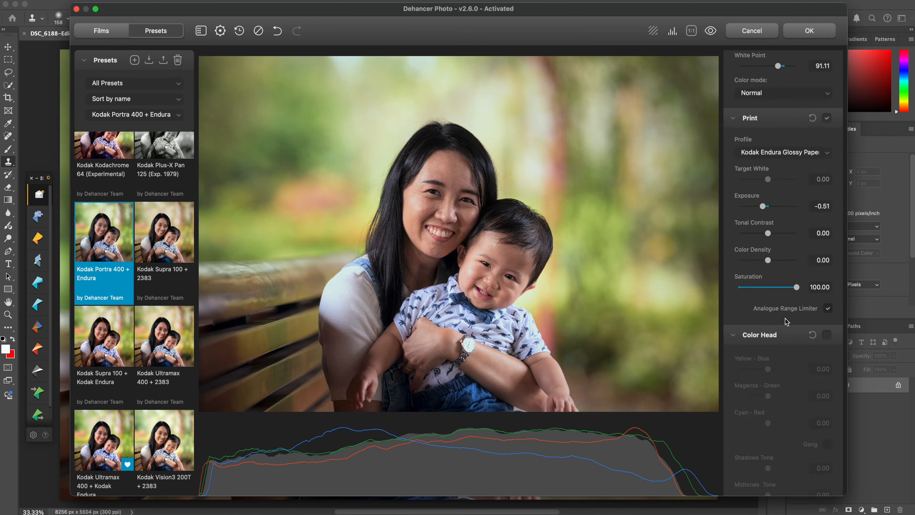
pyautogui.scroll(3, 785, 319)
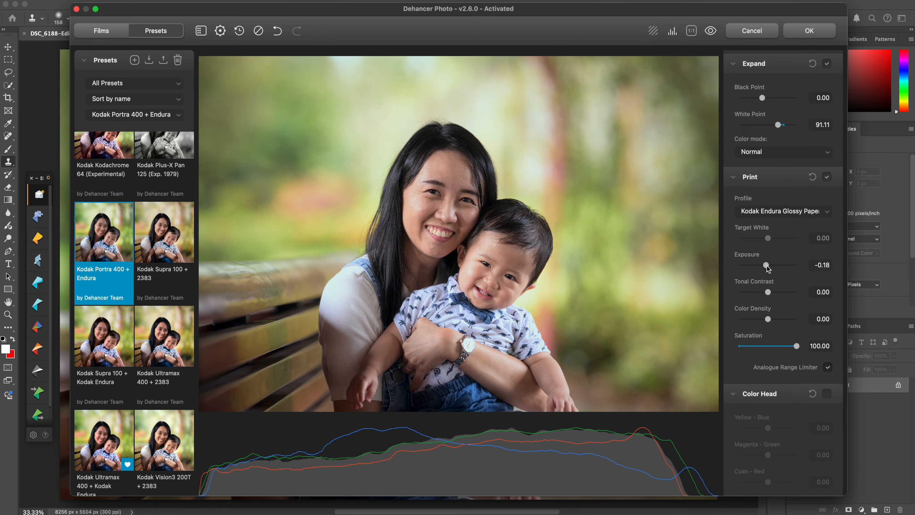
pyautogui.moveTo(766, 266); pyautogui.dragTo(765, 266)
pyautogui.click(781, 346)
pyautogui.scroll(-10, 781, 347)
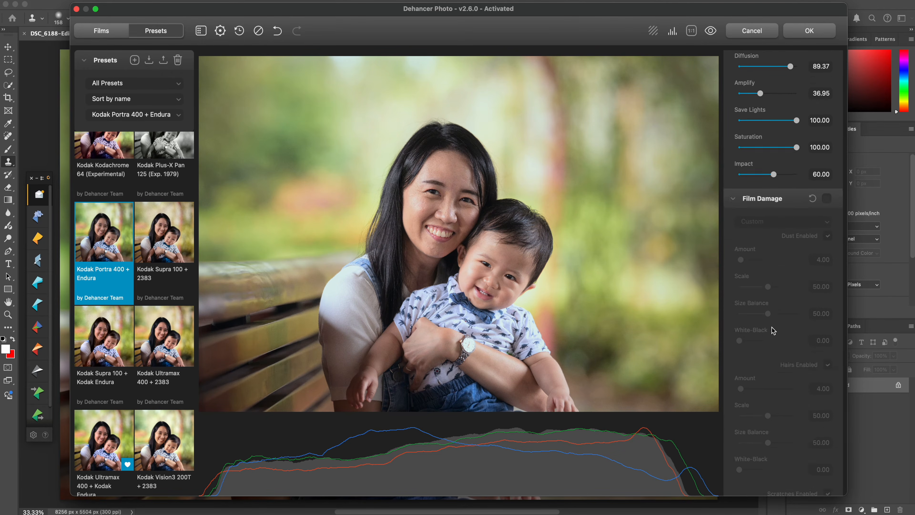
pyautogui.click(810, 31)
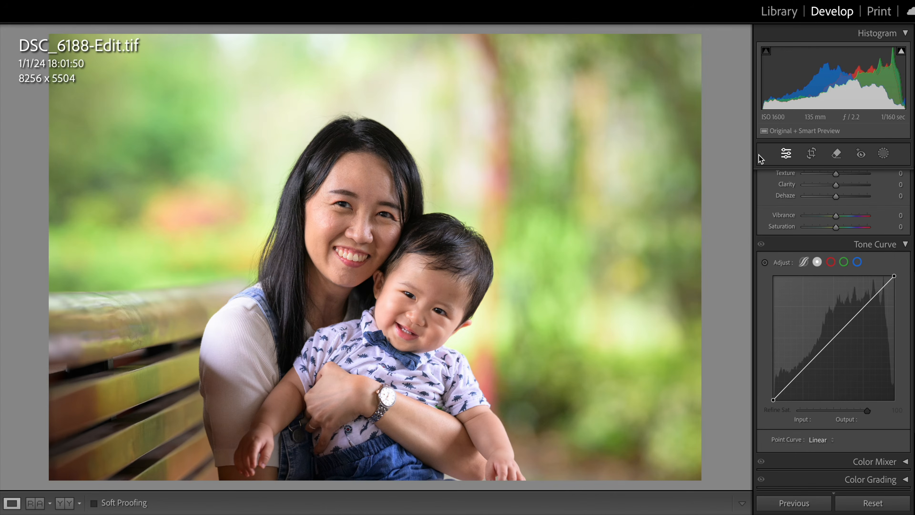
# Step: In Lightroom's Develop view, compare DSC_6188-Edit.tif with the film-look DSC_6188-Edit copy.jpg
pyautogui.press('Left')
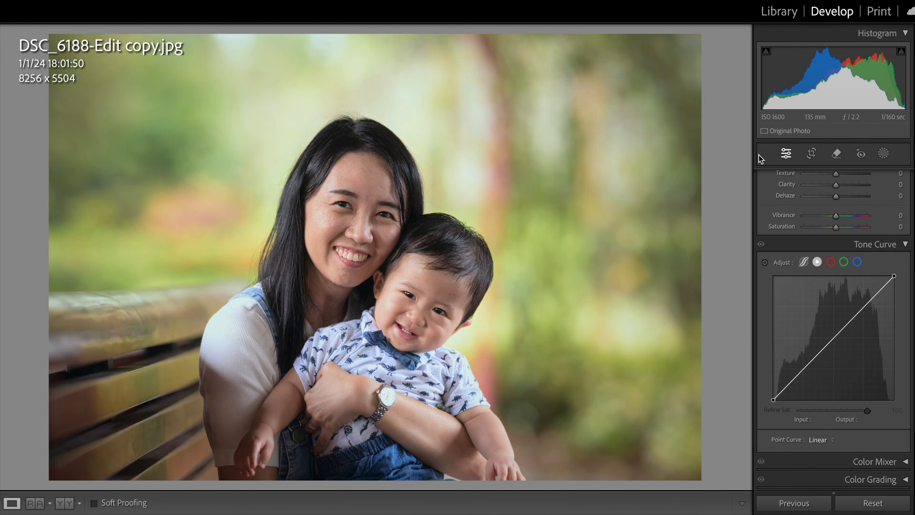
pyautogui.press('Right')
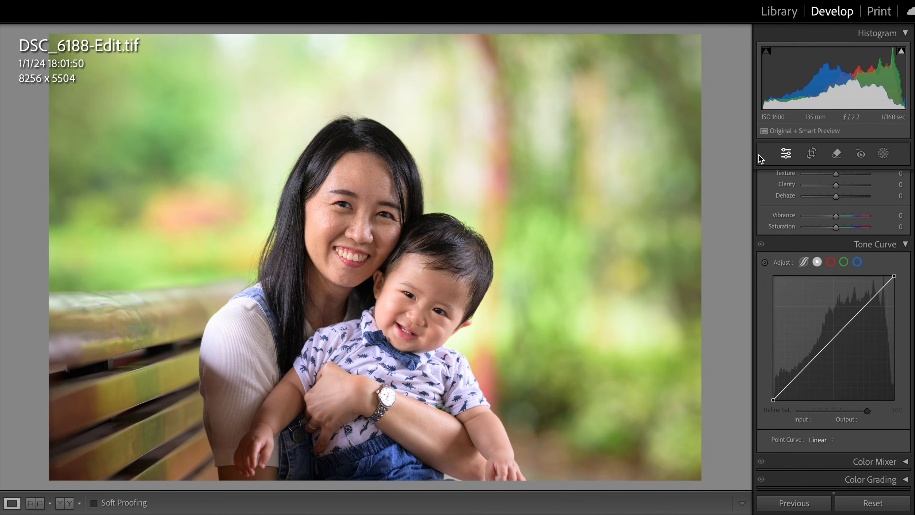
pyautogui.press('Left')
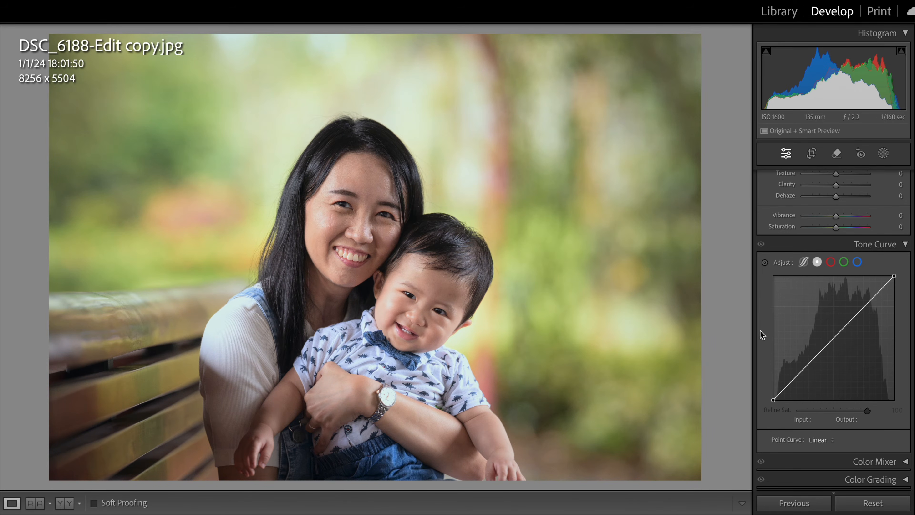
# Step: Set the exposure of DSC_6188-Edit copy.jpg to +0.20 and compare it with DSC_6188-Edit.tif
pyautogui.scroll(4, 807, 393)
pyautogui.scroll(3, 805, 394)
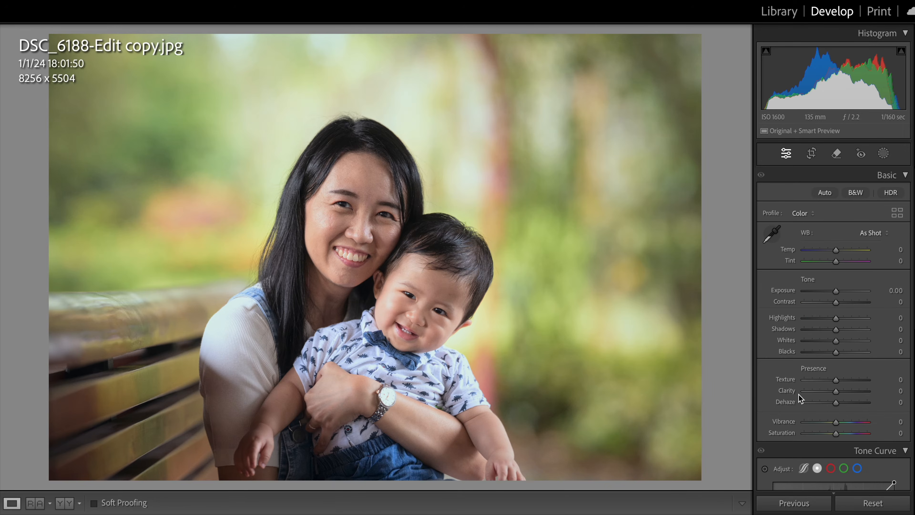
pyautogui.moveTo(835, 291); pyautogui.dragTo(837, 296)
pyautogui.press('Right')
pyautogui.press('Left')
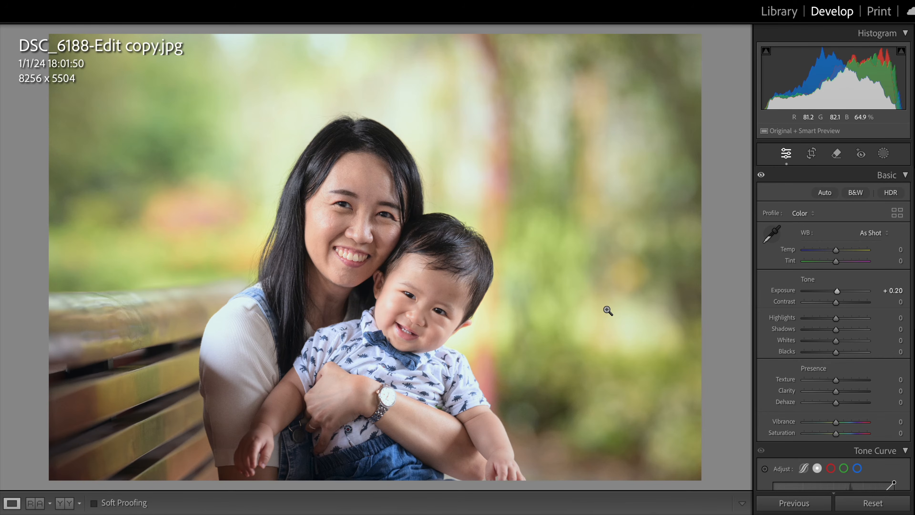
pyautogui.press('Right')
pyautogui.press('Left')
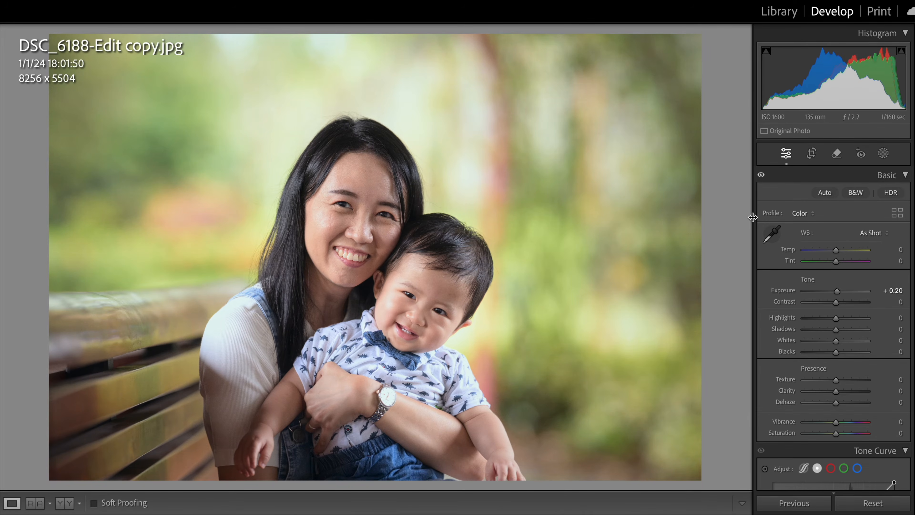
# Step: Check the brightened film-look copy against DSC_6188-Edit.tif once more and set the copy's contrast to +15
pyautogui.press('Right')
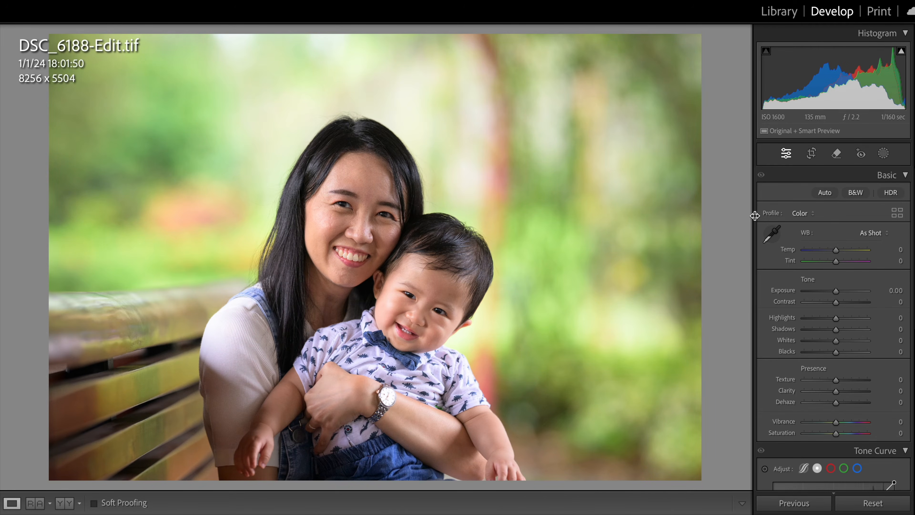
pyautogui.press('Left')
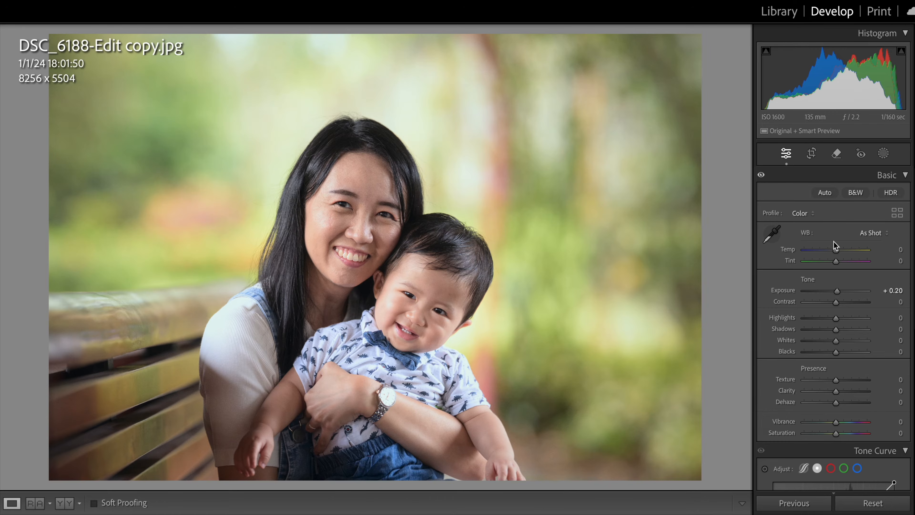
pyautogui.moveTo(840, 303); pyautogui.dragTo(844, 302)
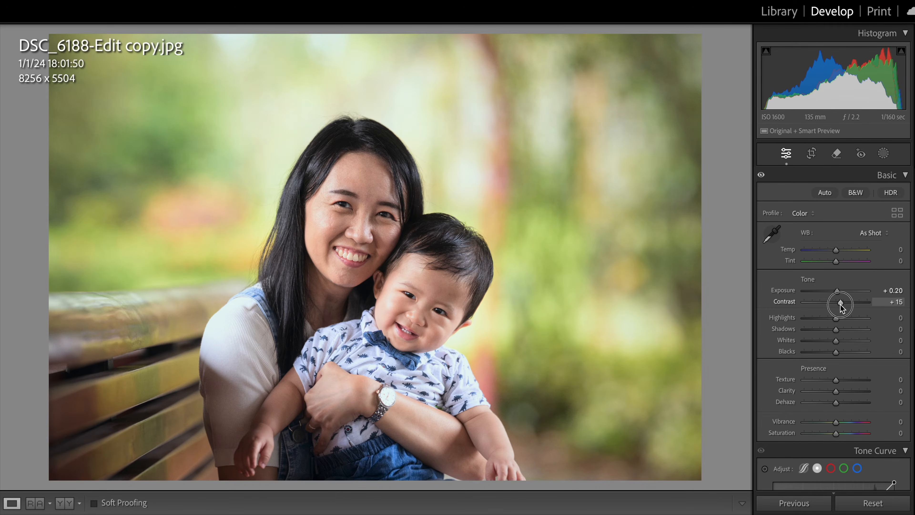
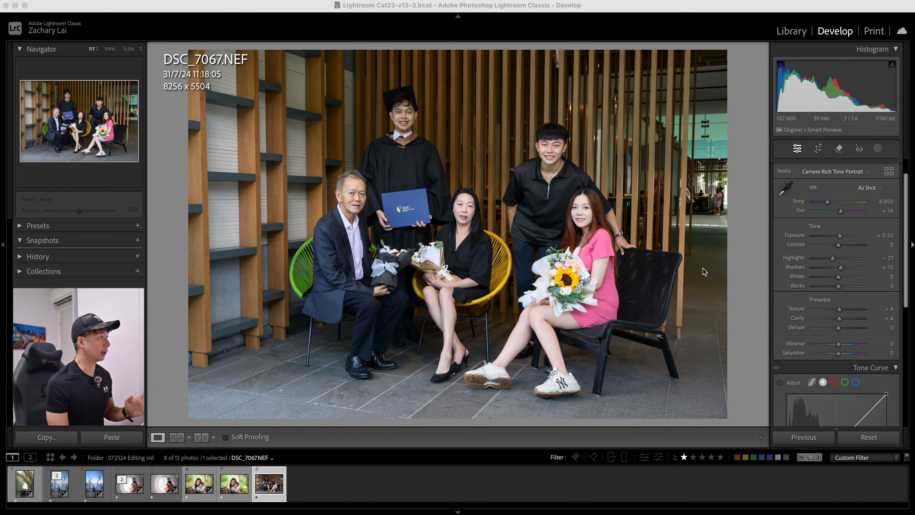
# Step: In the group photo DSC_7067.NEF, create a people mask covering the entire graduate in the gown (Person 2)
pyautogui.click(746, 169)
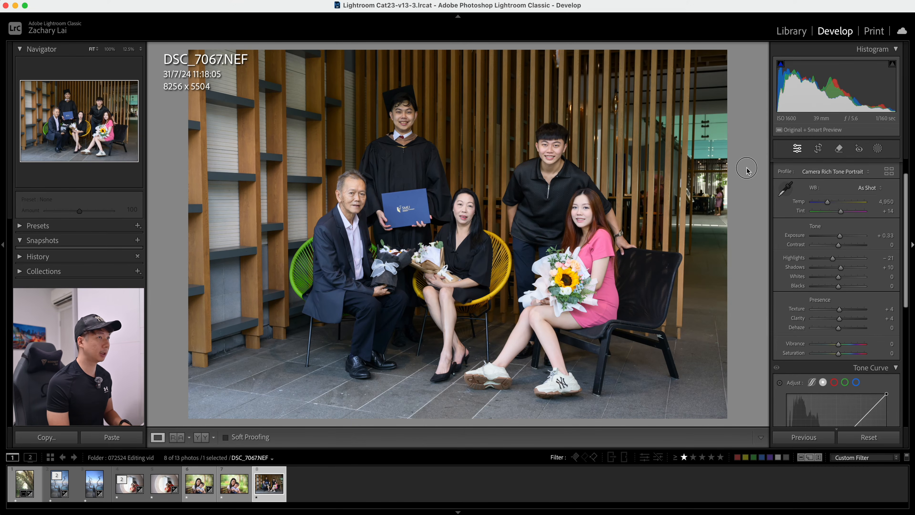
pyautogui.click(877, 149)
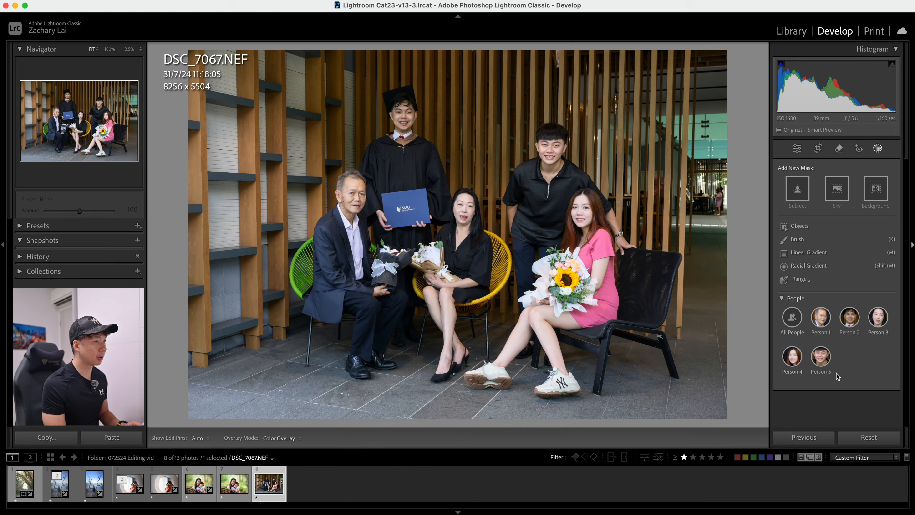
pyautogui.click(849, 317)
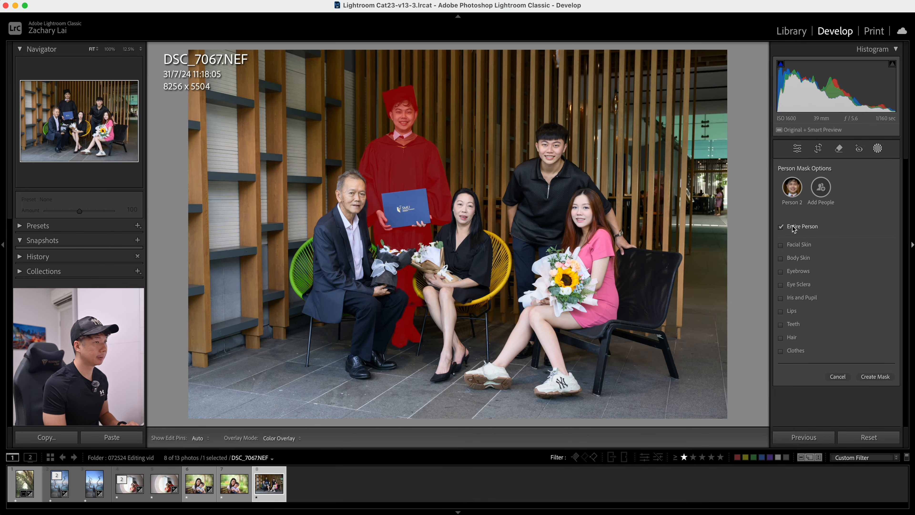
pyautogui.click(875, 377)
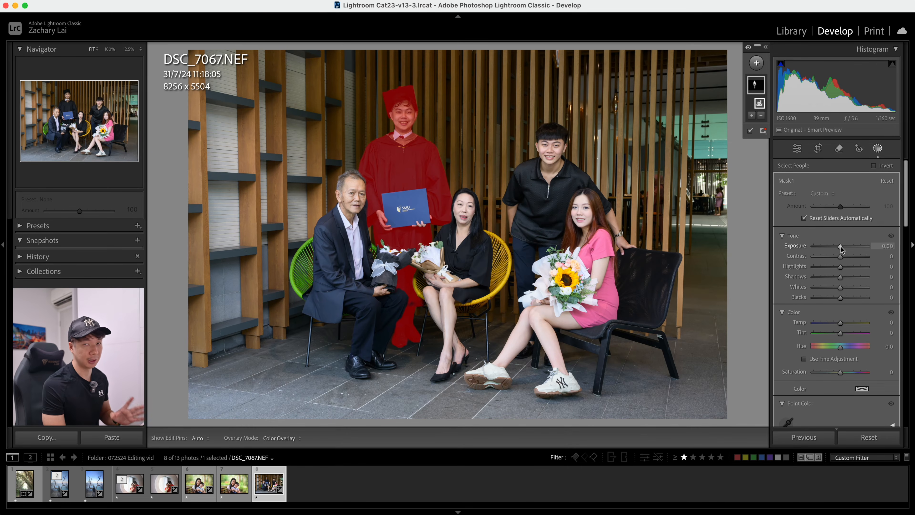
# Step: Brighten and warm the graduate's mask with exposure 0.45, temperature 7 and tint 9
pyautogui.moveTo(841, 248); pyautogui.dragTo(843, 249)
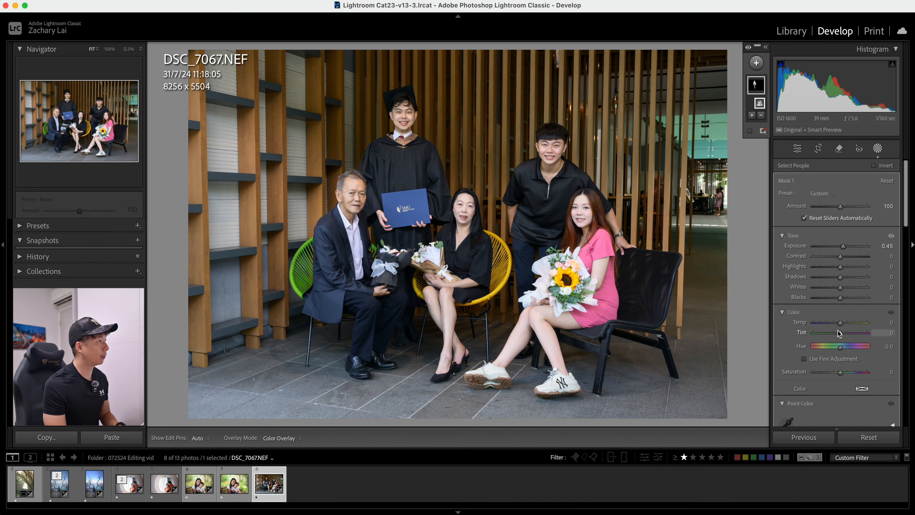
pyautogui.moveTo(839, 322); pyautogui.dragTo(844, 324)
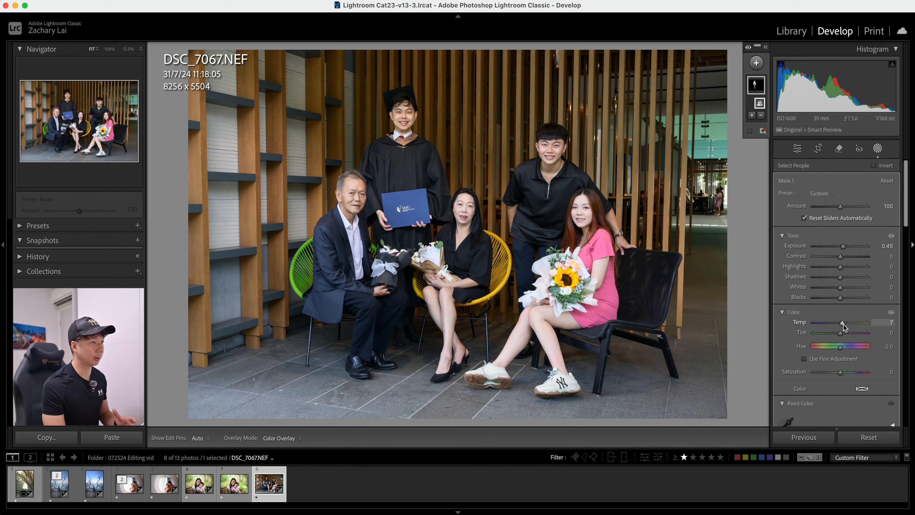
pyautogui.moveTo(841, 333); pyautogui.dragTo(844, 336)
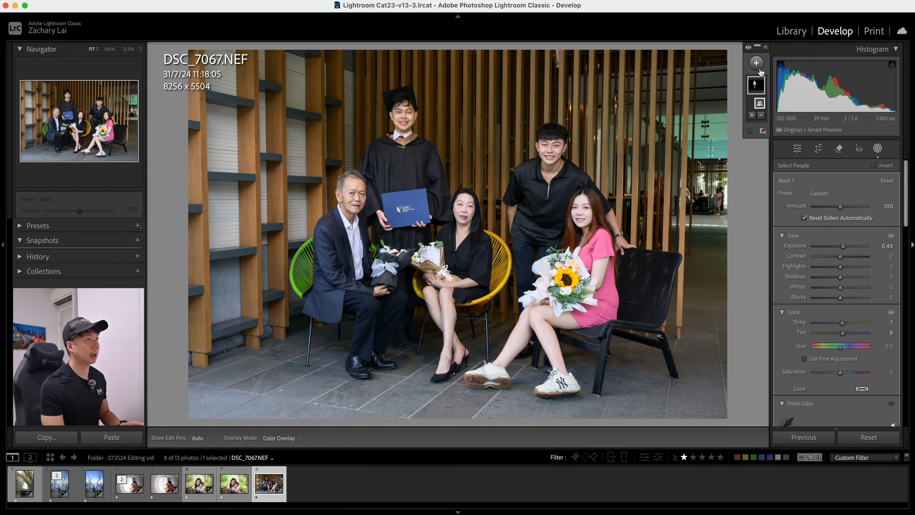
# Step: Create a second people mask covering the entire woman in the pink dress (Person 4)
pyautogui.click(756, 64)
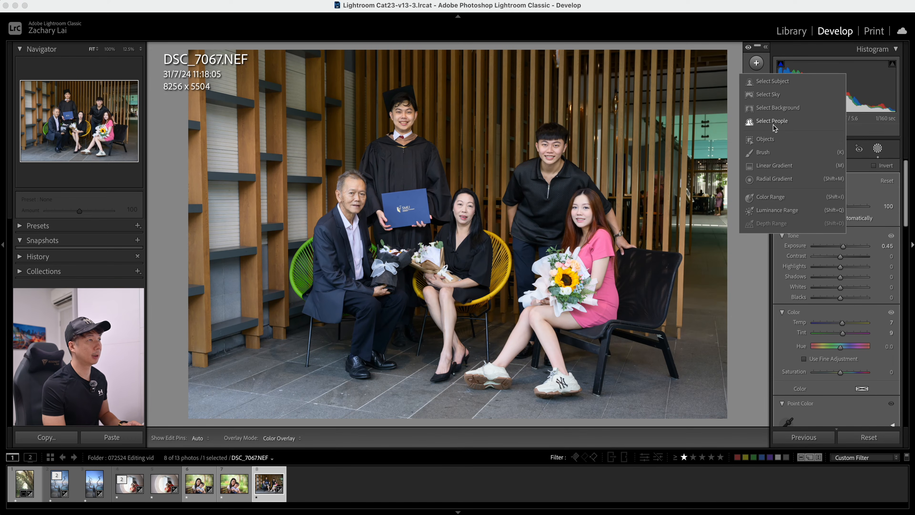
pyautogui.click(798, 124)
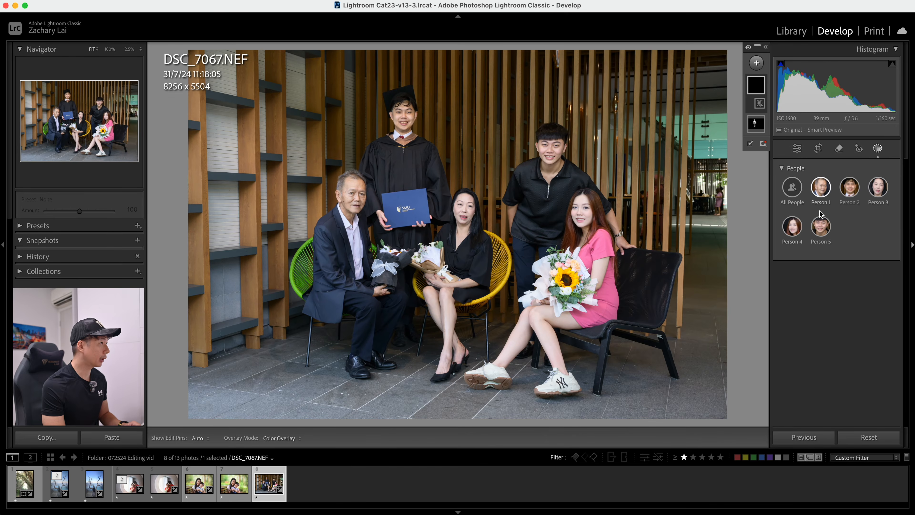
pyautogui.click(791, 226)
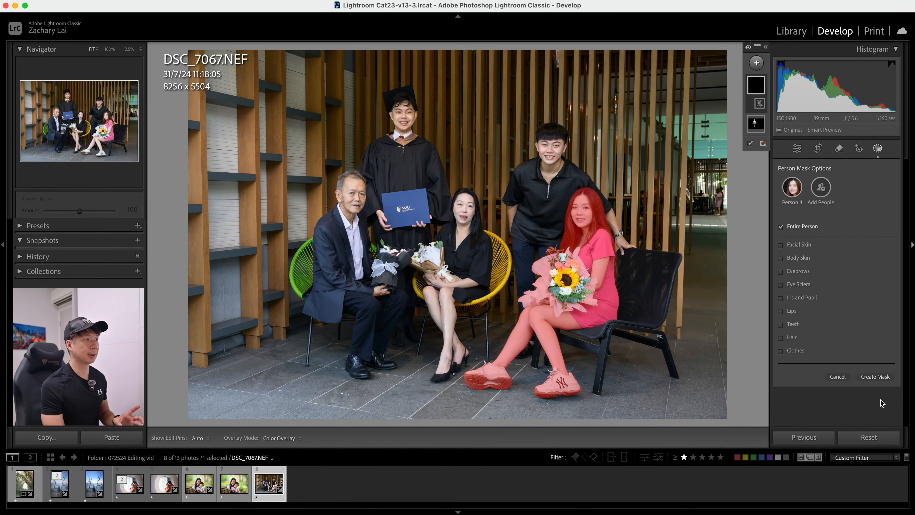
pyautogui.click(875, 376)
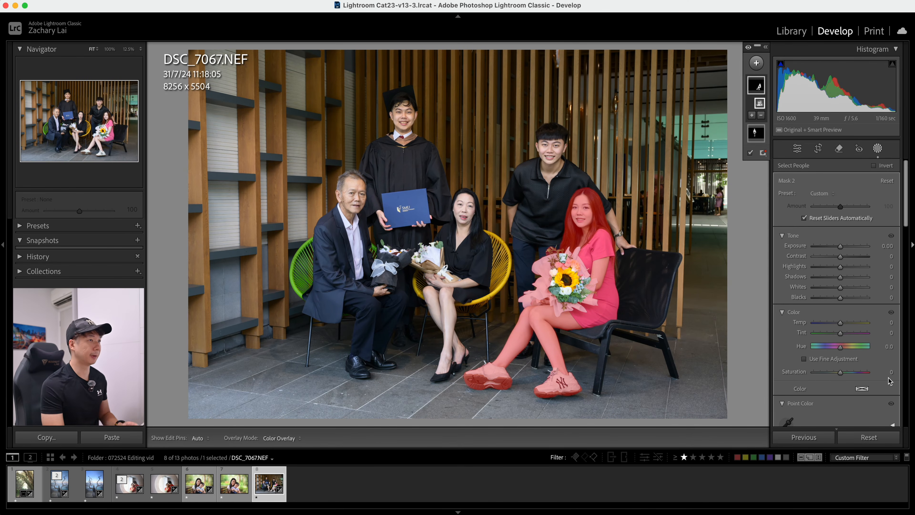
# Step: Set the pink-dress woman's mask to exposure -0.26 and shadows -6, and close the masking tool
pyautogui.moveTo(840, 246); pyautogui.dragTo(840, 281)
pyautogui.moveTo(838, 248); pyautogui.dragTo(840, 248)
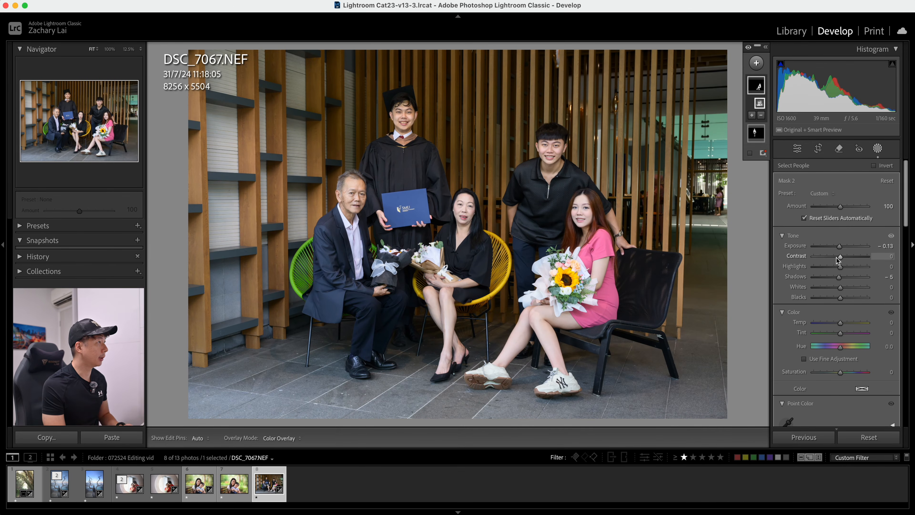
pyautogui.moveTo(840, 248); pyautogui.dragTo(839, 248)
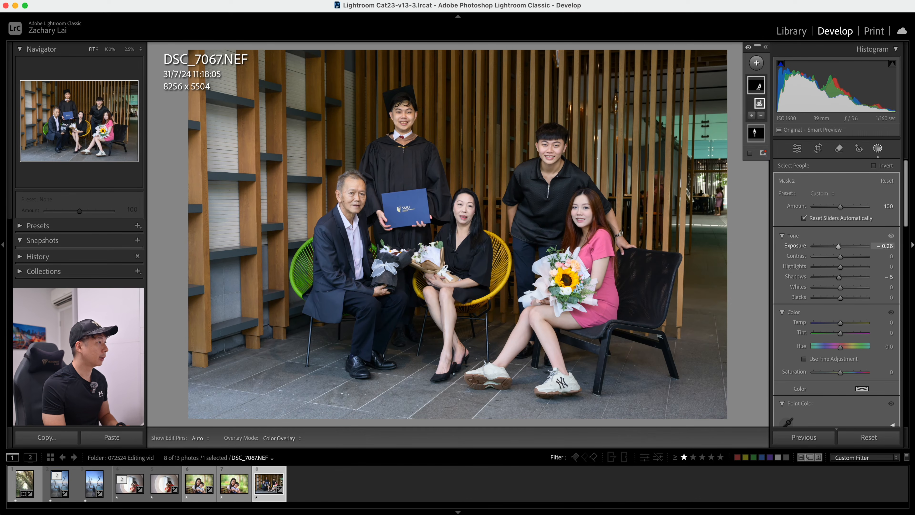
pyautogui.scroll(-5, 829, 263)
pyautogui.scroll(-6, 857, 281)
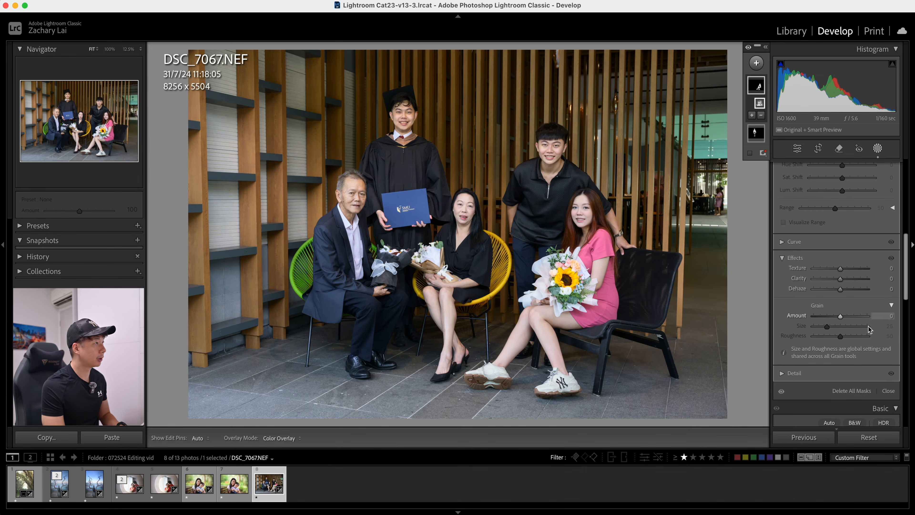
pyautogui.click(889, 391)
# Step: Apply the Auto Upright correction to the group photo, switching it off and on again to compare the perspective
pyautogui.scroll(-4, 865, 268)
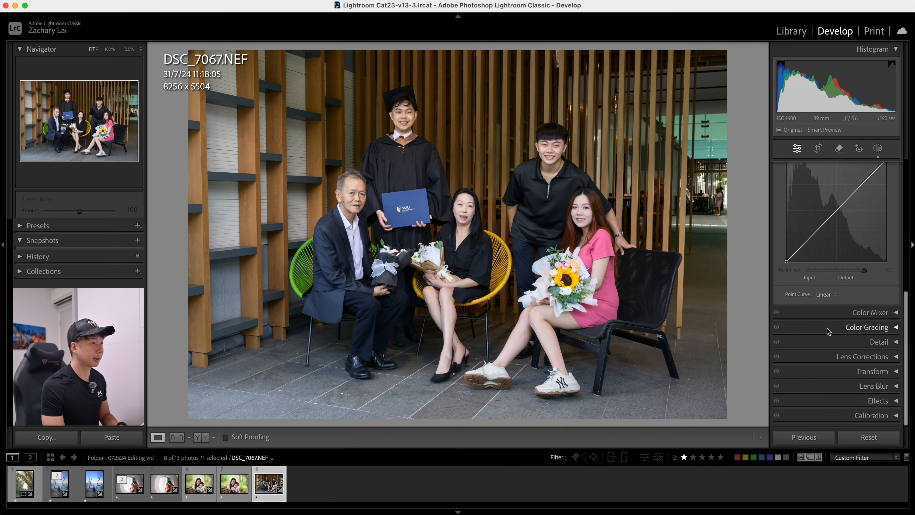
pyautogui.click(836, 371)
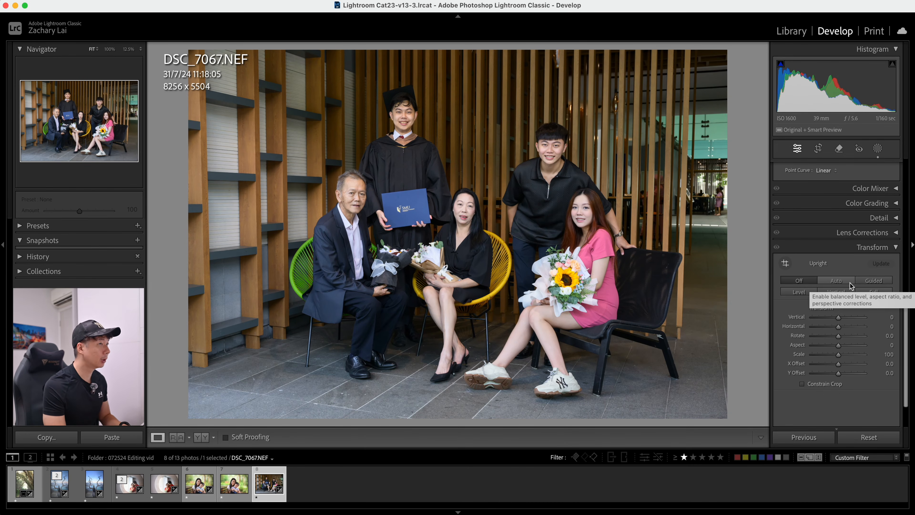
pyautogui.click(844, 282)
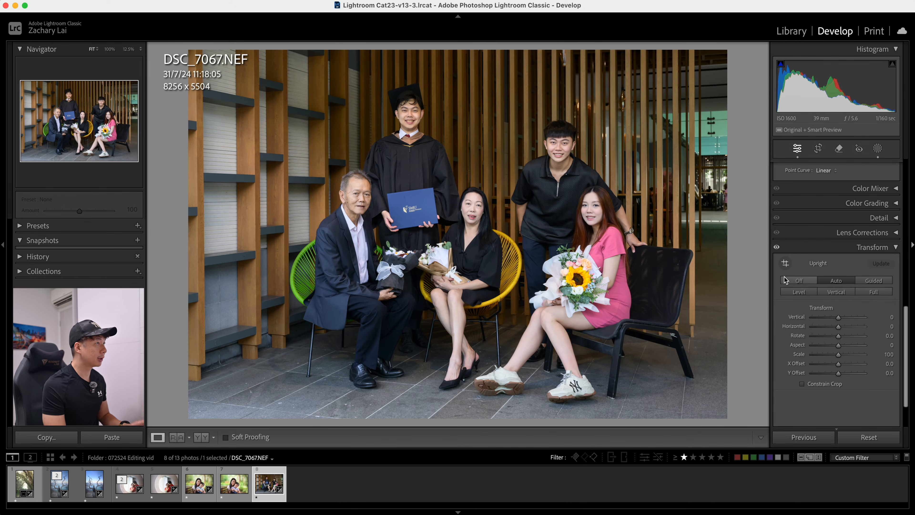
pyautogui.click(799, 280)
pyautogui.click(836, 282)
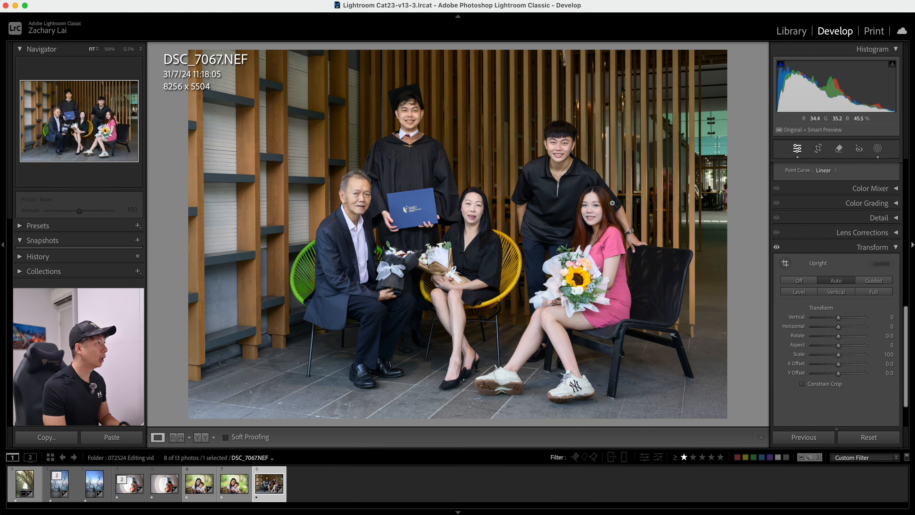
# Step: Crop the group photo slightly at the original aspect ratio to 7988 x 5325
pyautogui.click(818, 148)
pyautogui.moveTo(193, 56); pyautogui.dragTo(209, 67)
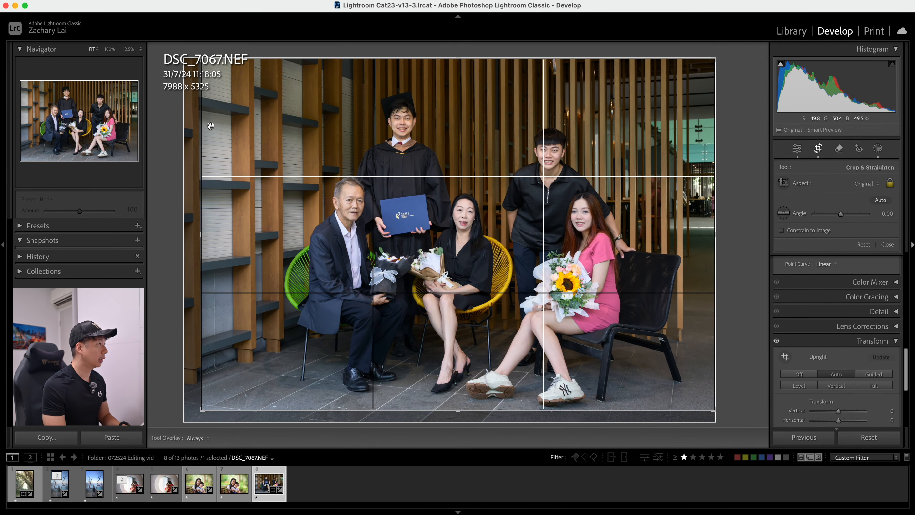
pyautogui.press('Return')
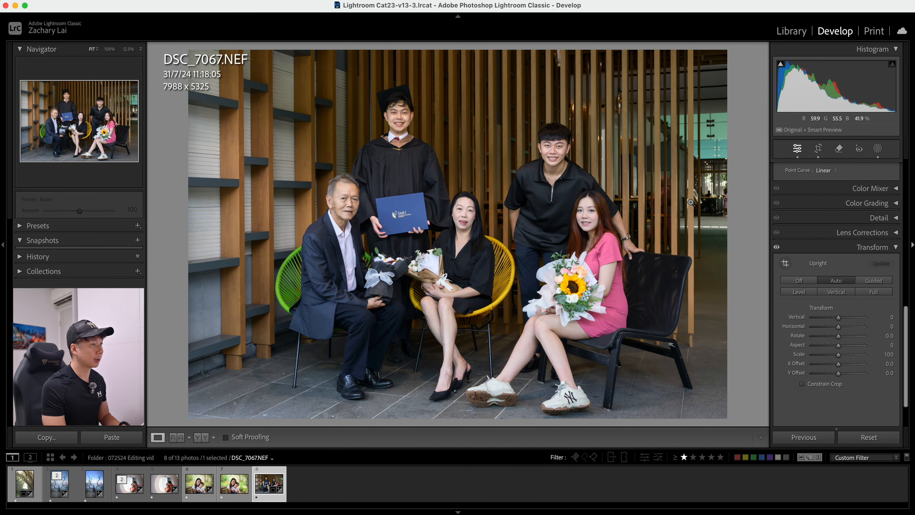
# Step: Try a Vertical transform of +4, and correct the perspective with Guided Upright, using vertical guides along the wooden slat behind the black chair and the shelf post
pyautogui.click(838, 317)
pyautogui.moveTo(839, 317); pyautogui.dragTo(839, 318)
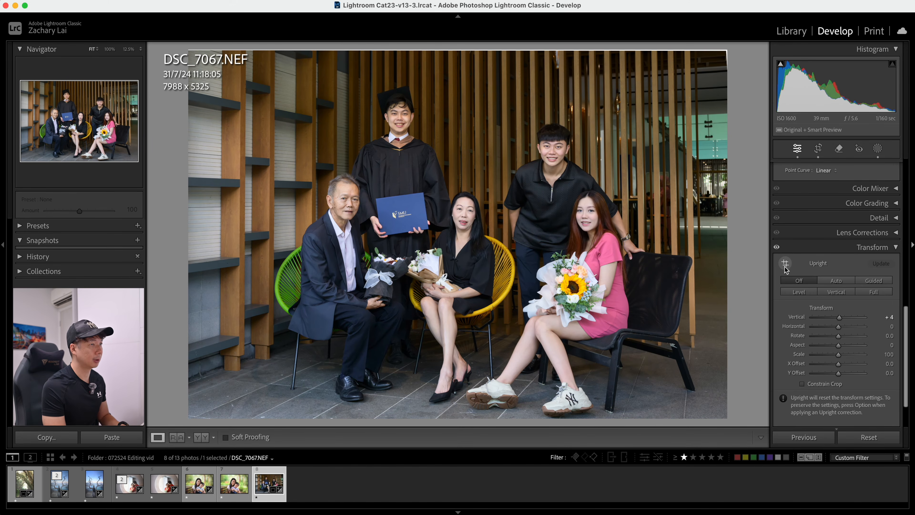
pyautogui.click(887, 283)
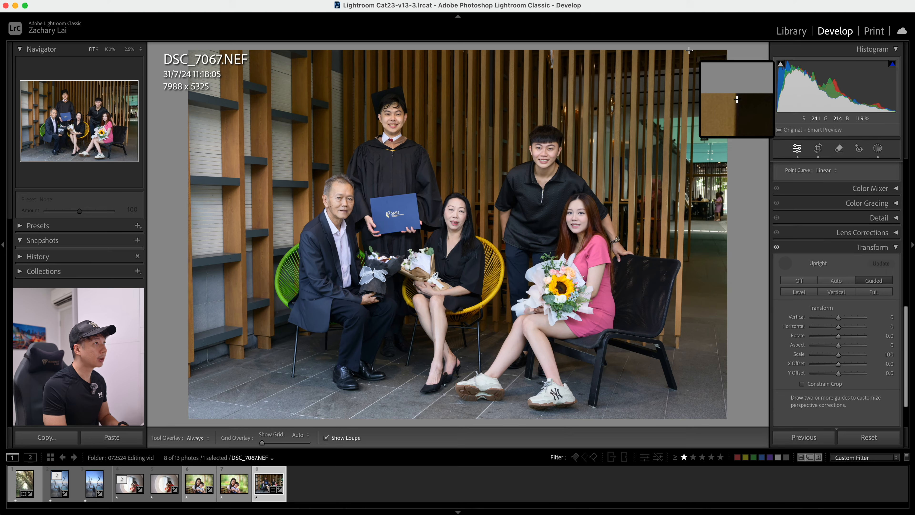
pyautogui.moveTo(690, 50); pyautogui.dragTo(680, 334)
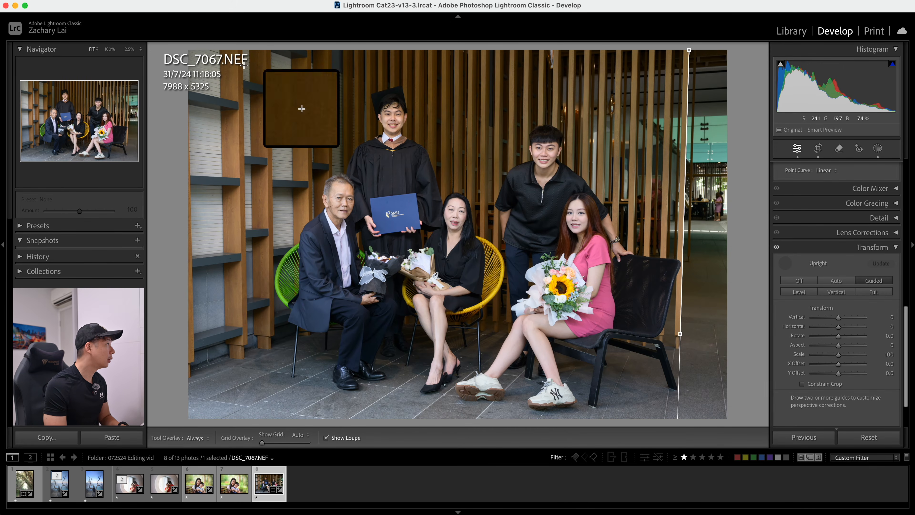
pyautogui.moveTo(219, 52)
pyautogui.mouseDown()
pyautogui.moveTo(209, 373)
pyautogui.moveTo(224, 312)
pyautogui.mouseUp()
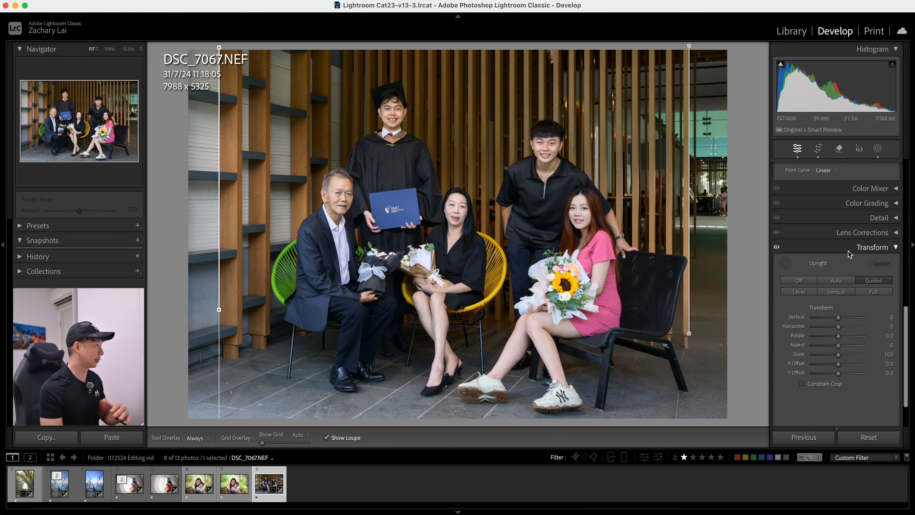
# Step: Add a radial gradient mask over the family group, then reposition and resize it around them
pyautogui.scroll(-2, 836, 310)
pyautogui.scroll(4, 835, 315)
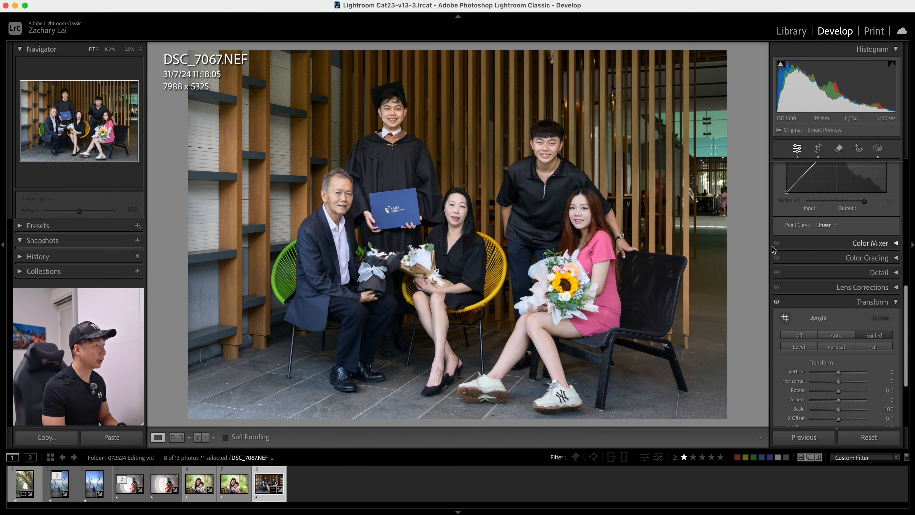
pyautogui.scroll(8, 772, 249)
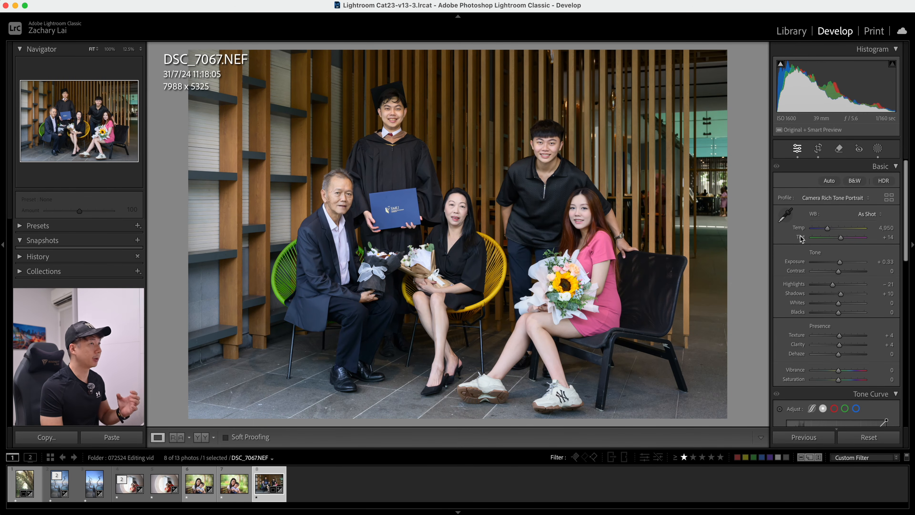
pyautogui.click(878, 148)
pyautogui.click(756, 63)
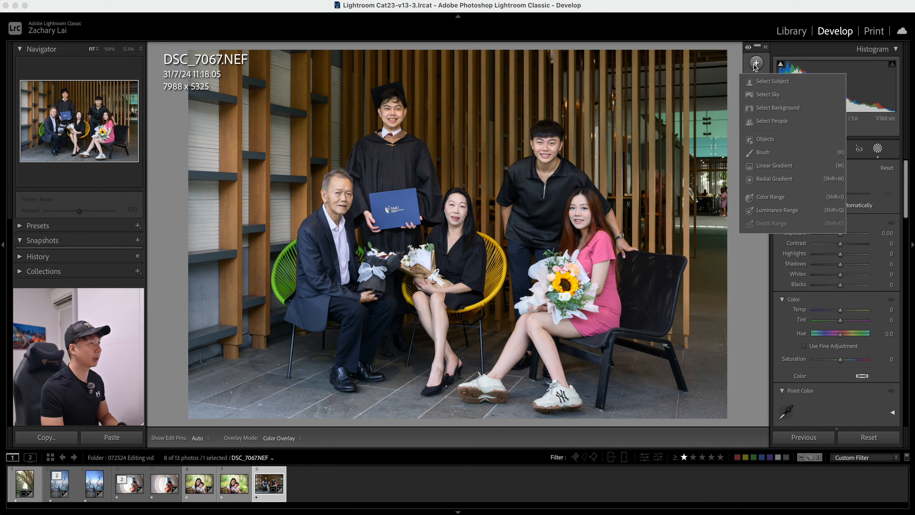
pyautogui.click(775, 178)
pyautogui.moveTo(476, 208); pyautogui.dragTo(725, 367)
pyautogui.moveTo(476, 290)
pyautogui.mouseDown()
pyautogui.moveTo(476, 320)
pyautogui.moveTo(472, 292)
pyautogui.mouseUp()
pyautogui.moveTo(472, 291); pyautogui.dragTo(471, 299)
pyautogui.moveTo(472, 369); pyautogui.dragTo(478, 425)
pyautogui.moveTo(437, 348); pyautogui.dragTo(426, 347)
# Step: Set the radial gradient mask's exposure to 0.24 and highlights to -46
pyautogui.moveTo(840, 260); pyautogui.dragTo(841, 262)
pyautogui.moveTo(842, 261); pyautogui.dragTo(828, 284)
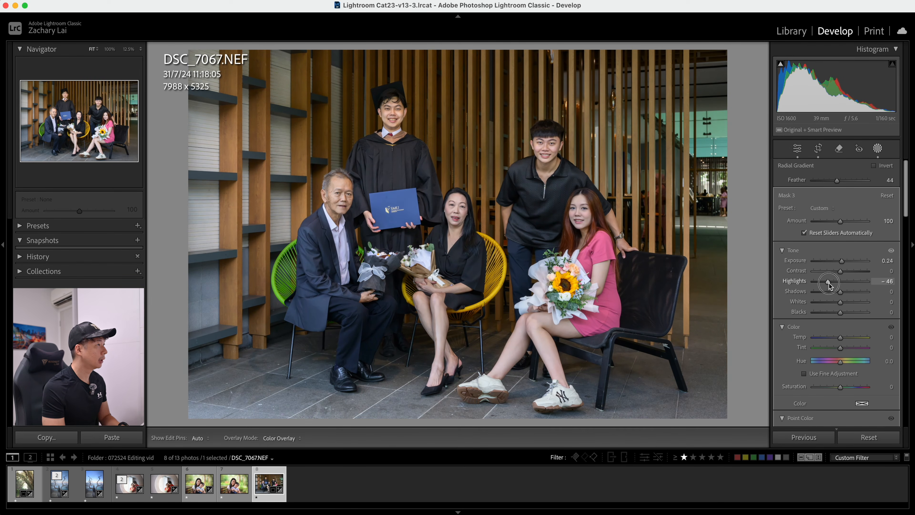
# Step: Set the radial gradient mask's temperature to 8 and the graduate mask's temperature to 2
pyautogui.scroll(-3, 829, 283)
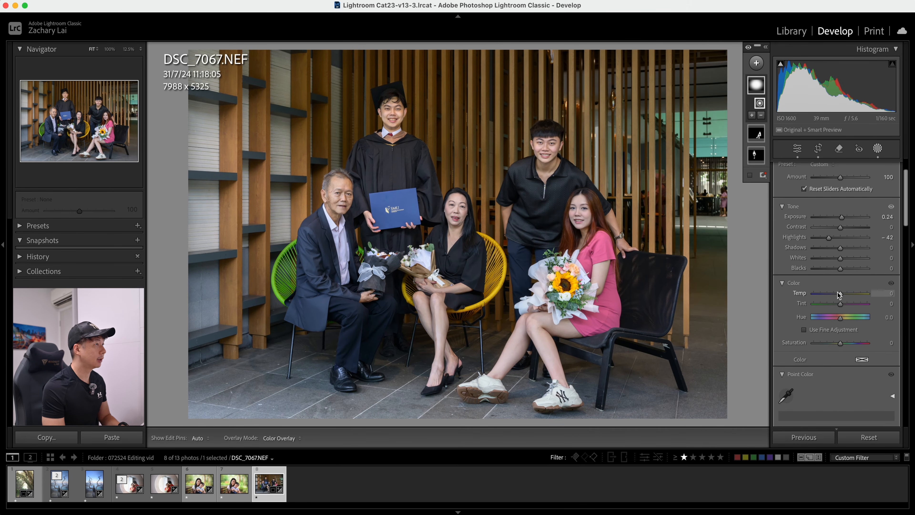
pyautogui.moveTo(840, 295); pyautogui.dragTo(842, 296)
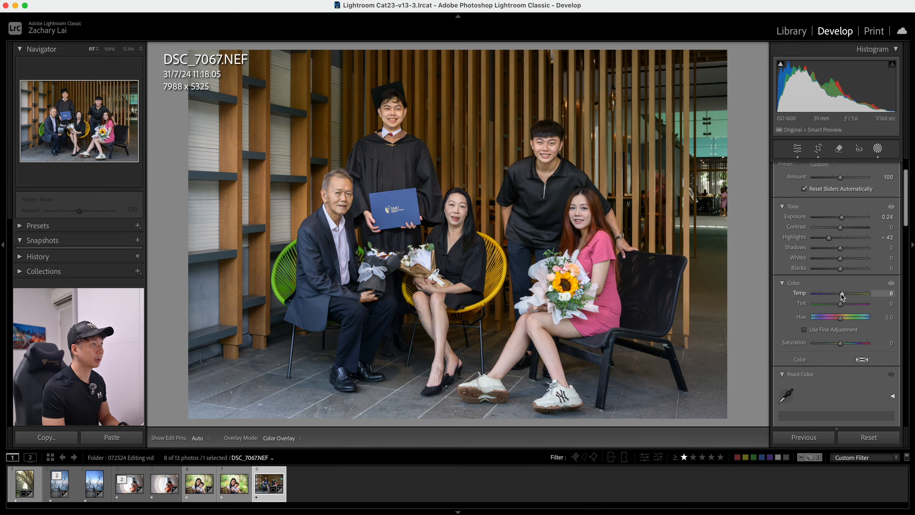
pyautogui.click(757, 157)
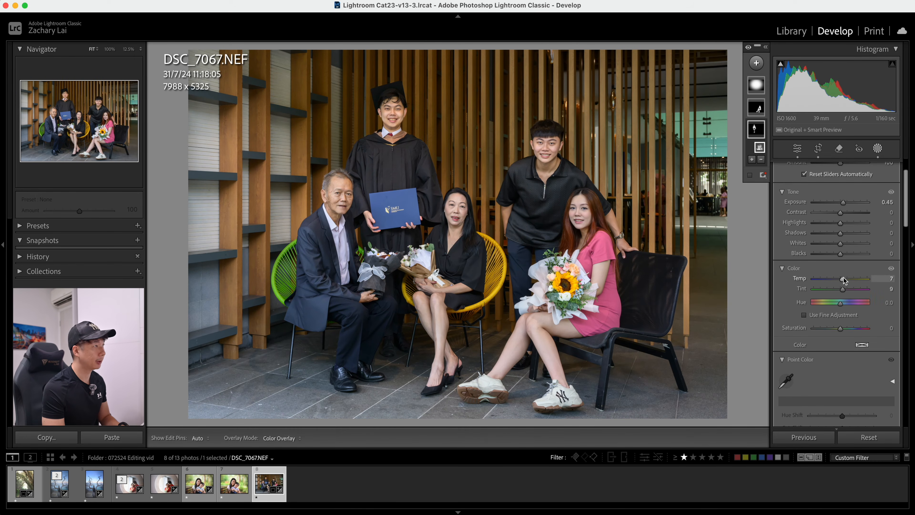
pyautogui.moveTo(844, 280); pyautogui.dragTo(843, 281)
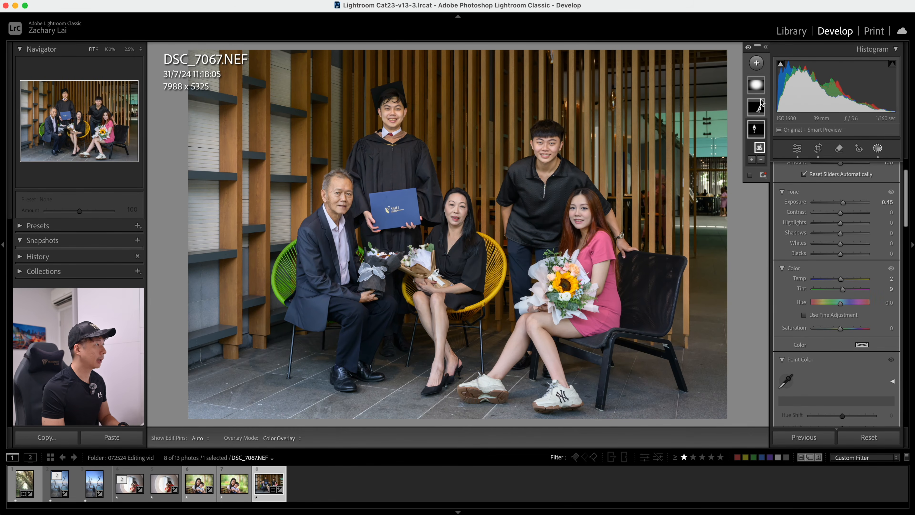
# Step: Duplicate and invert the radial gradient mask, and set the inverted copy's exposure to -0.72
pyautogui.click(756, 85)
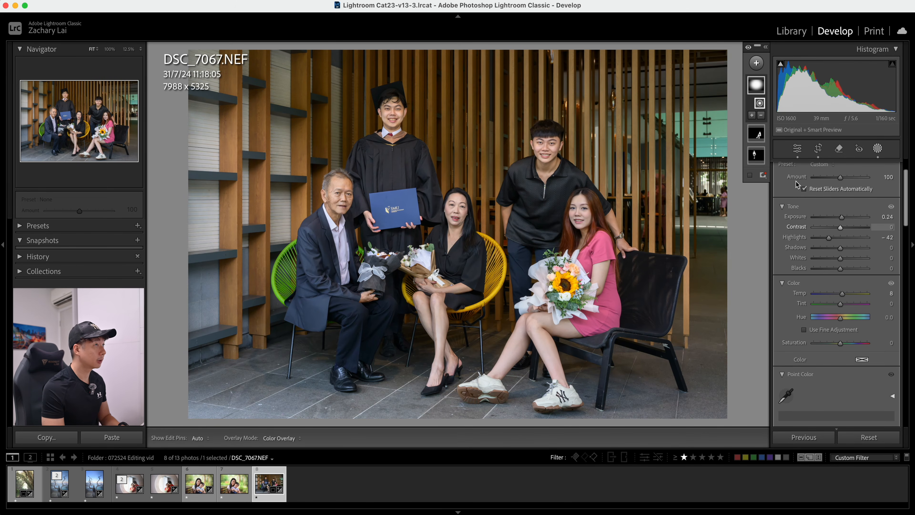
pyautogui.rightClick(756, 89)
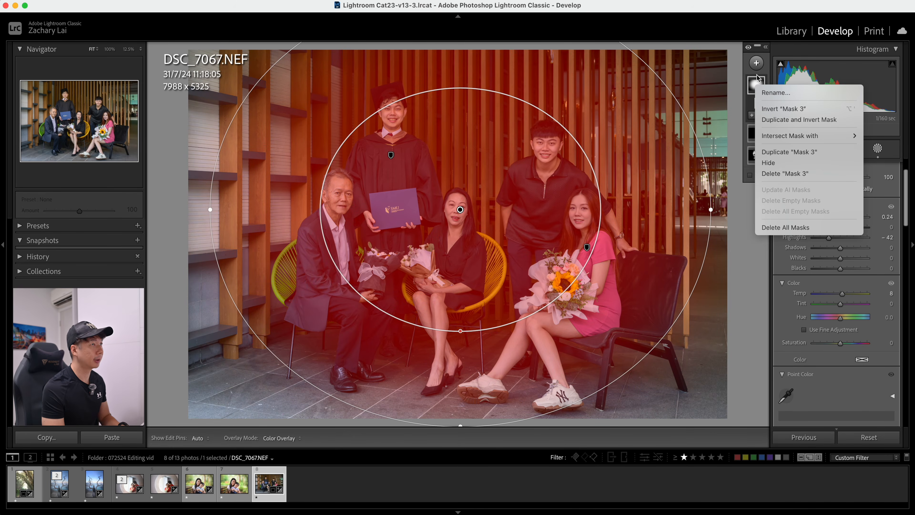
pyautogui.click(799, 119)
pyautogui.moveTo(840, 217); pyautogui.dragTo(835, 217)
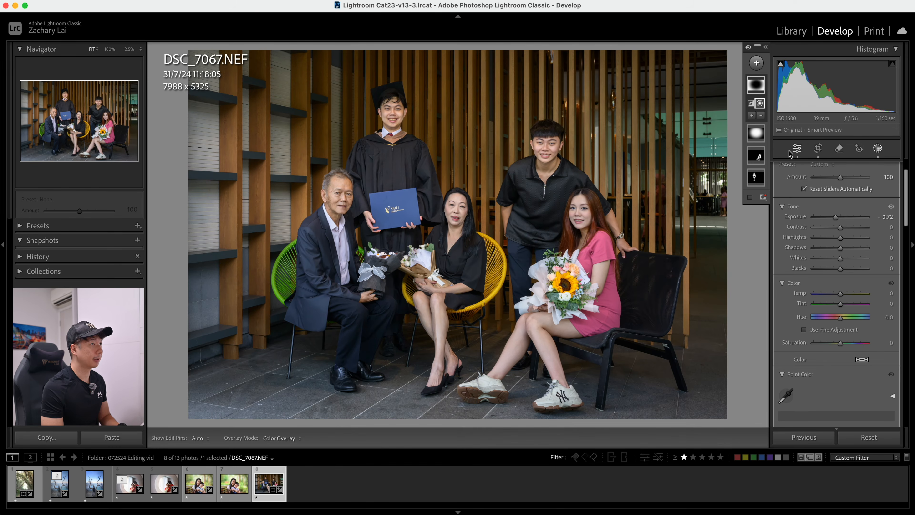
# Step: Add a linear gradient mask over the floor in the photo's lower-left corner, with exposure -0.76 and highlights -72
pyautogui.click(756, 62)
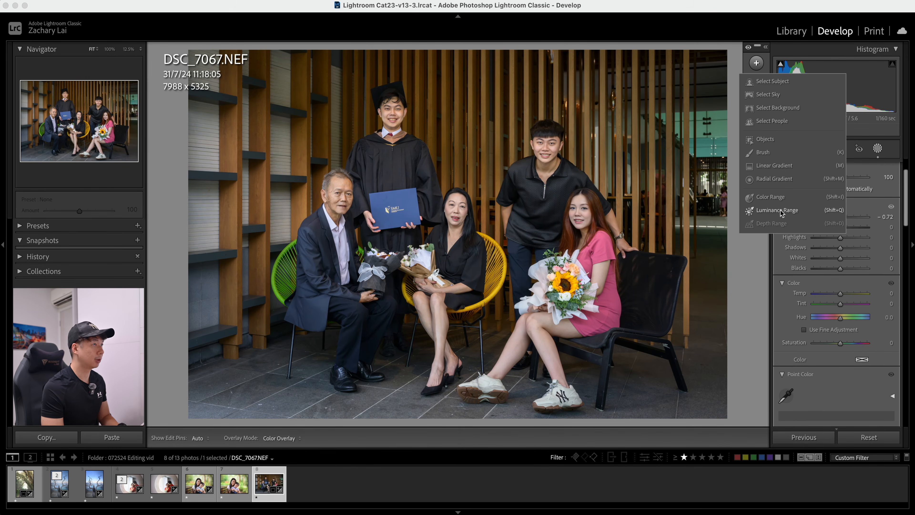
pyautogui.click(774, 165)
pyautogui.moveTo(215, 405); pyautogui.dragTo(253, 334)
pyautogui.moveTo(233, 371); pyautogui.dragTo(219, 393)
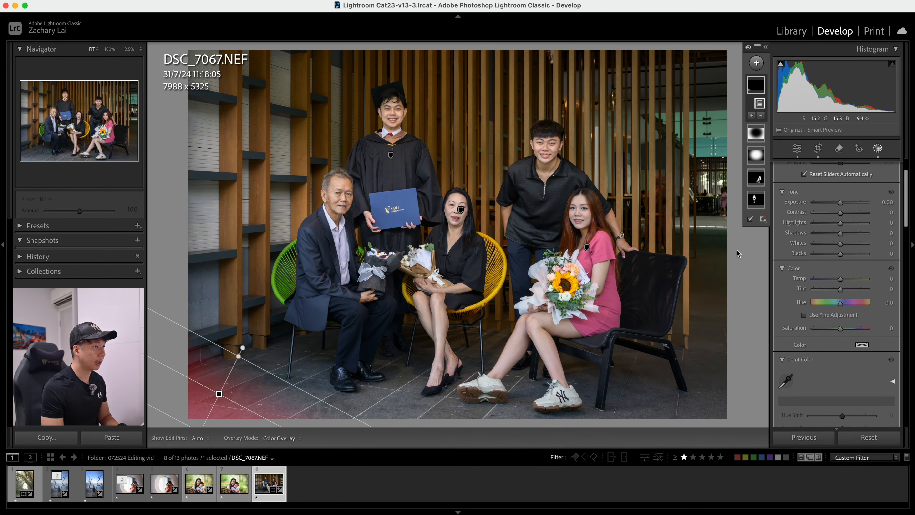
pyautogui.moveTo(840, 223)
pyautogui.mouseDown()
pyautogui.moveTo(823, 229)
pyautogui.moveTo(834, 207)
pyautogui.mouseUp()
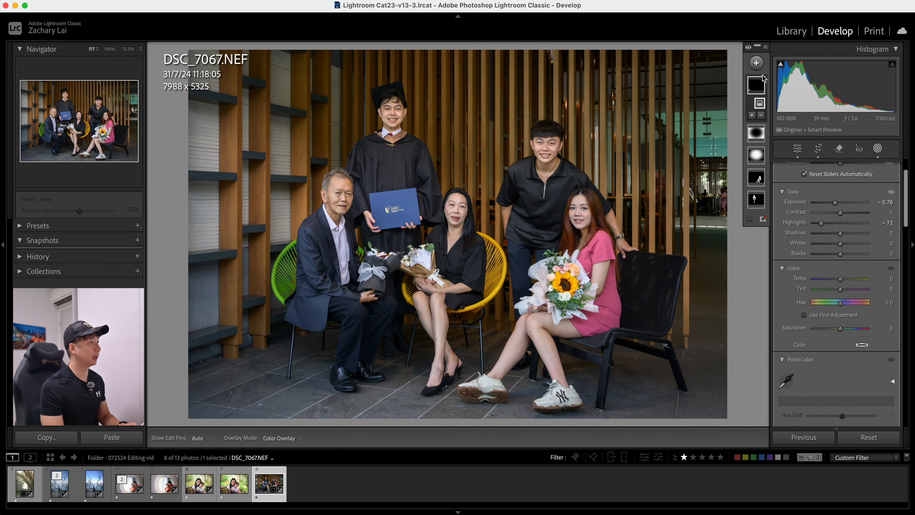
# Step: Create a subject mask of the family group and subtract the spill on the floor around their legs with a brush
pyautogui.click(755, 62)
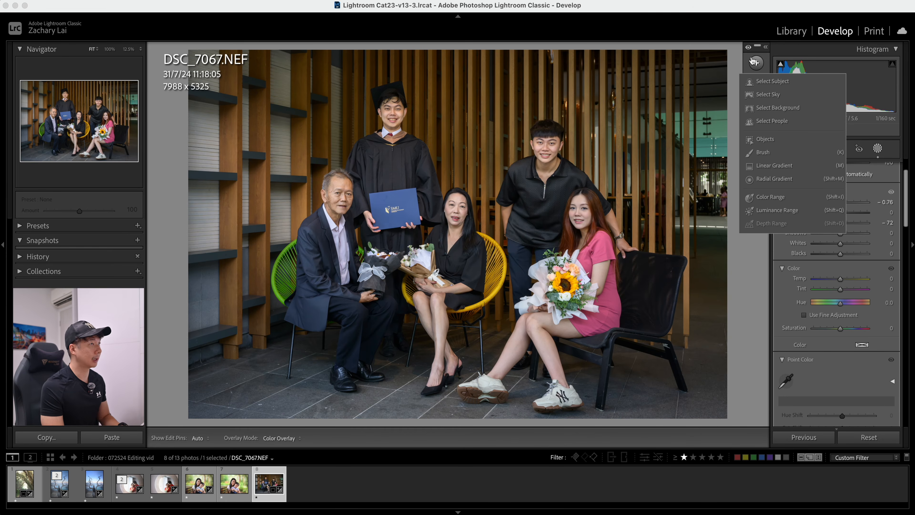
pyautogui.click(774, 81)
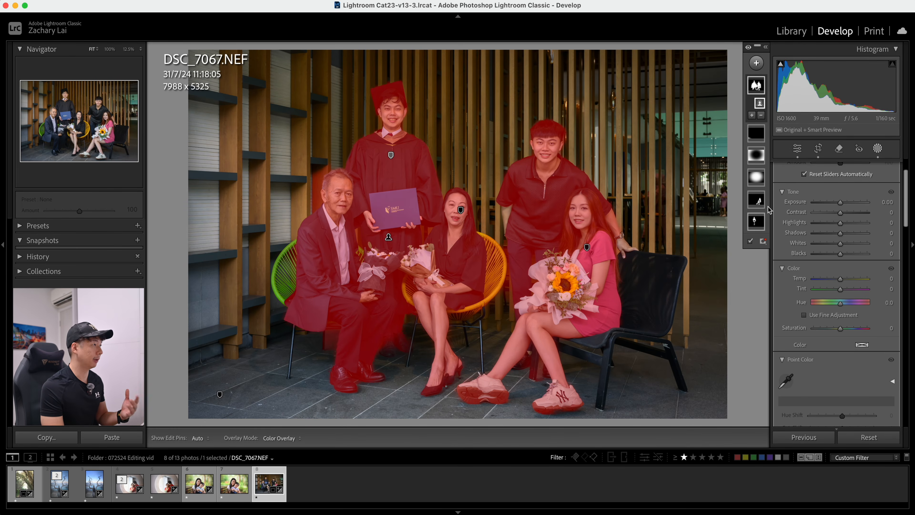
pyautogui.click(761, 116)
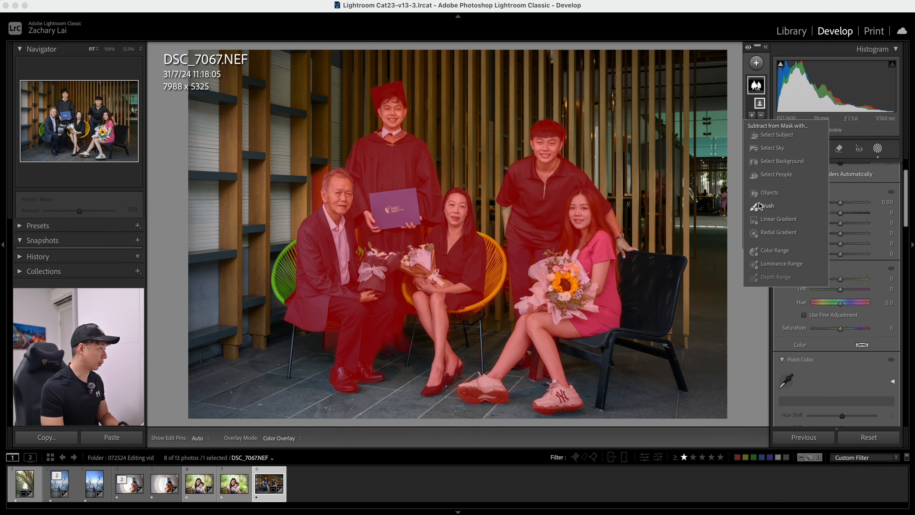
pyautogui.click(767, 205)
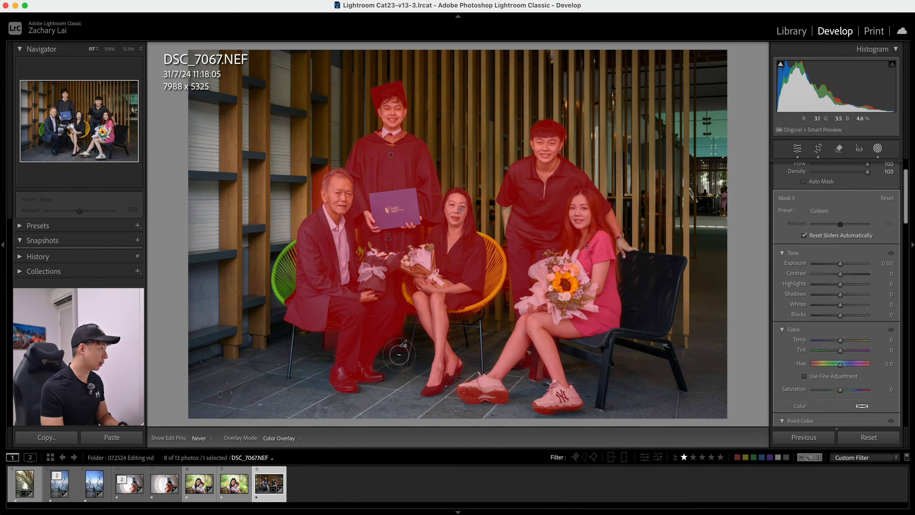
pyautogui.press('h')
pyautogui.moveTo(536, 369); pyautogui.dragTo(532, 379)
pyautogui.moveTo(307, 157)
pyautogui.mouseDown()
pyautogui.moveTo(308, 200)
pyautogui.moveTo(317, 160)
pyautogui.mouseUp()
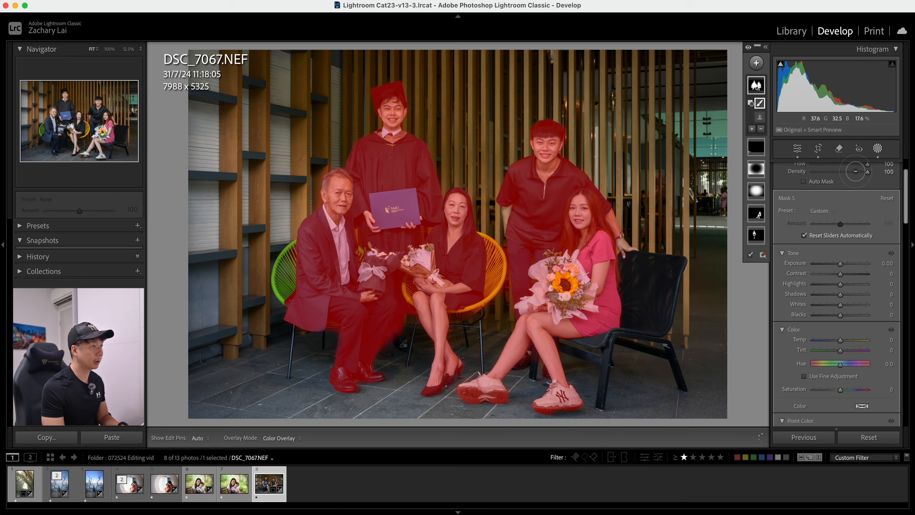
# Step: Set the subject mask's exposure to 0.32, highlights to -16 and shadows to -14
pyautogui.click(842, 264)
pyautogui.moveTo(843, 266); pyautogui.dragTo(837, 287)
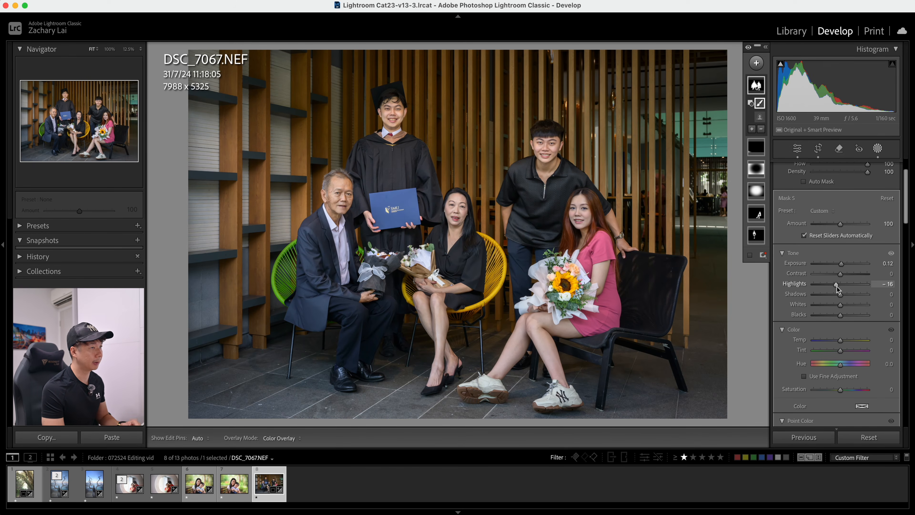
pyautogui.moveTo(840, 295); pyautogui.dragTo(837, 296)
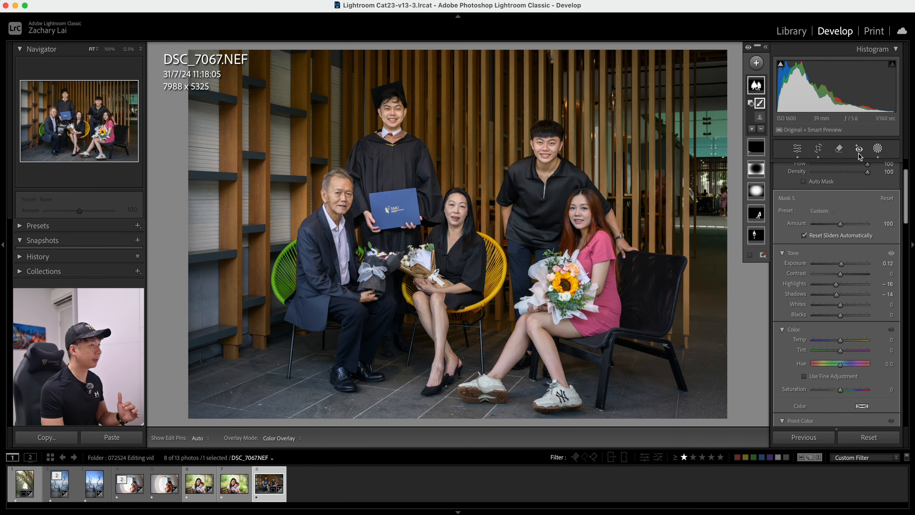
pyautogui.moveTo(841, 266); pyautogui.dragTo(843, 267)
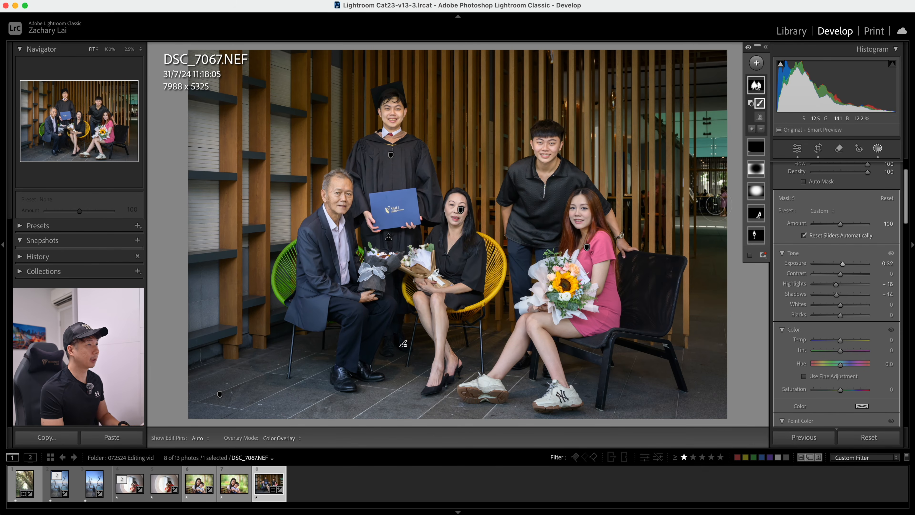
# Step: Remove the background passer-by near the photo's right edge with Generative AI, choosing variation 3
pyautogui.click(840, 149)
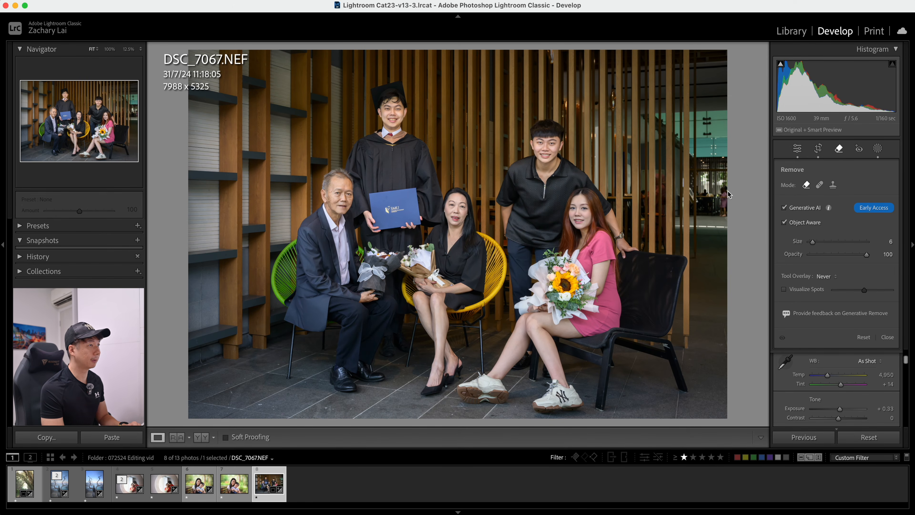
pyautogui.moveTo(721, 203)
pyautogui.mouseDown()
pyautogui.moveTo(723, 220)
pyautogui.moveTo(722, 182)
pyautogui.mouseUp()
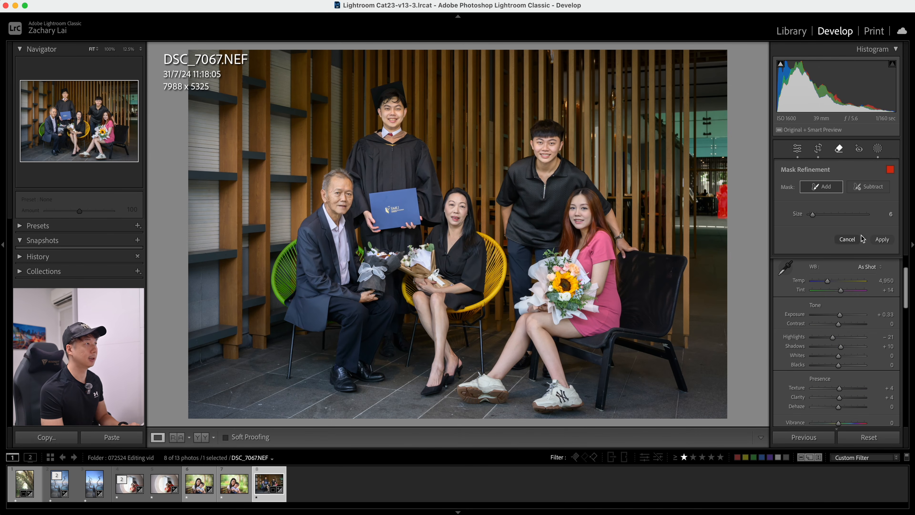
pyautogui.click(881, 239)
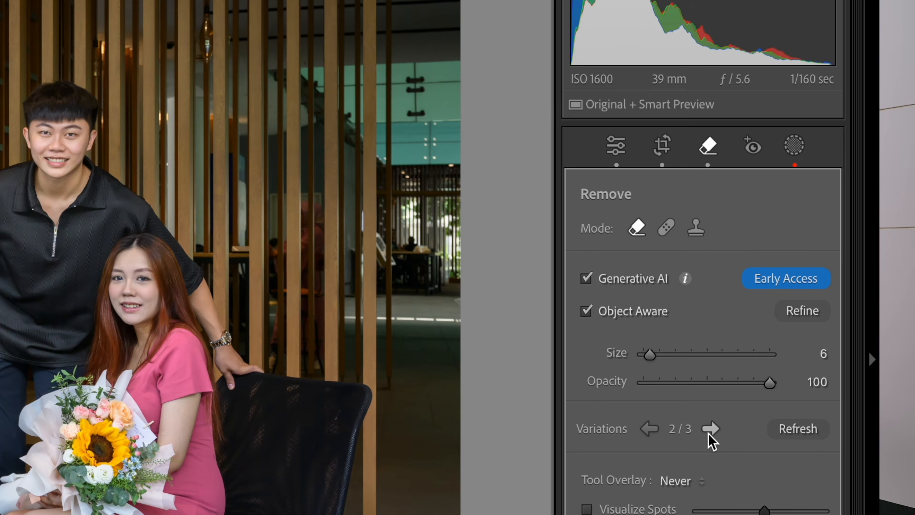
pyautogui.click(840, 275)
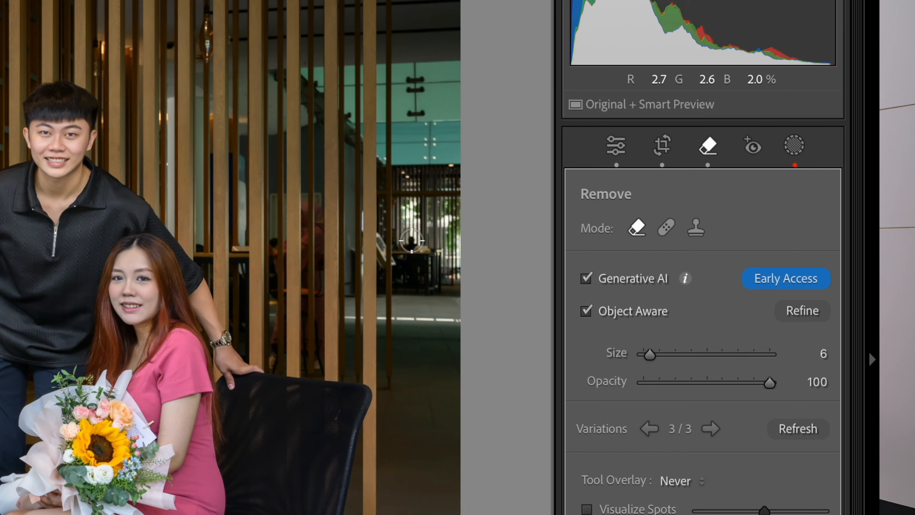
# Step: Remove the table area in the background beside the passer-by's spot with Generative AI, and leave the Remove tool
pyautogui.moveTo(409, 241); pyautogui.dragTo(410, 241)
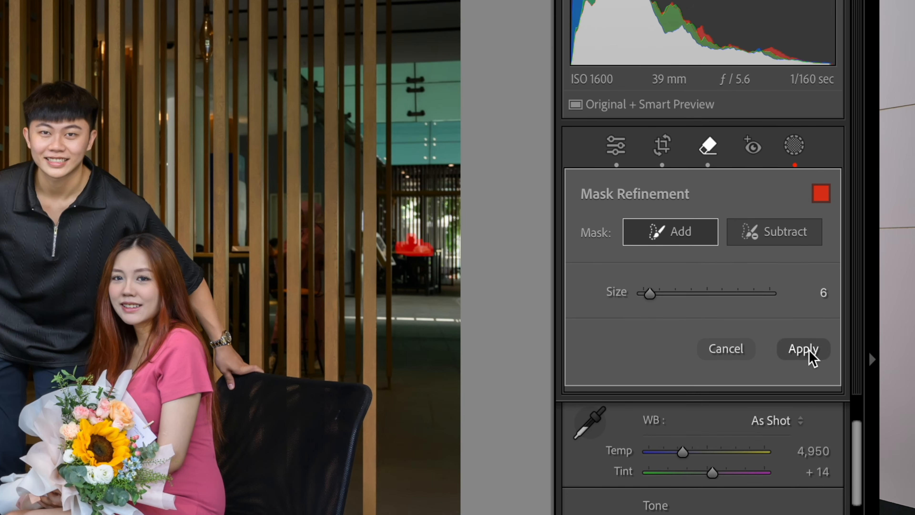
pyautogui.click(807, 350)
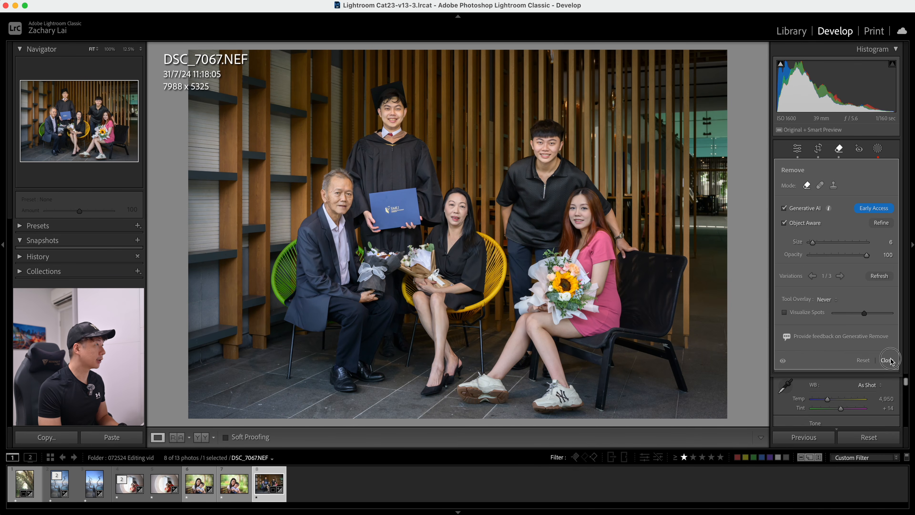
pyautogui.click(887, 360)
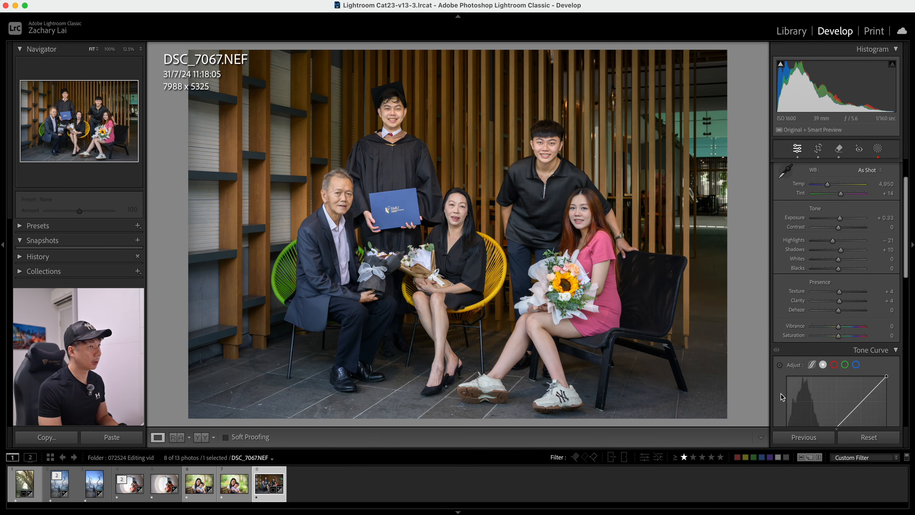
# Step: Set the group photo's overall contrast to +16
pyautogui.scroll(3, 861, 281)
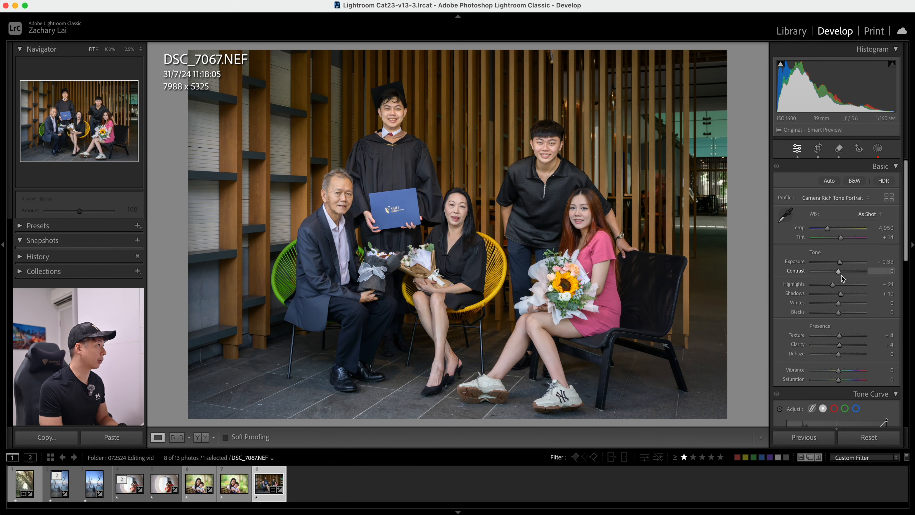
pyautogui.moveTo(839, 274); pyautogui.dragTo(842, 273)
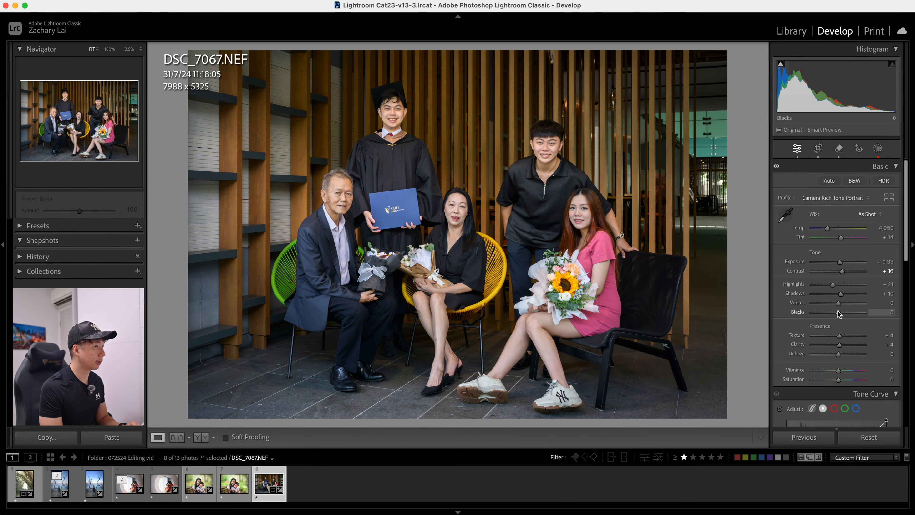
# Step: Set the photo's sharpening amount to 102 and radius to 1.0
pyautogui.scroll(-6, 839, 310)
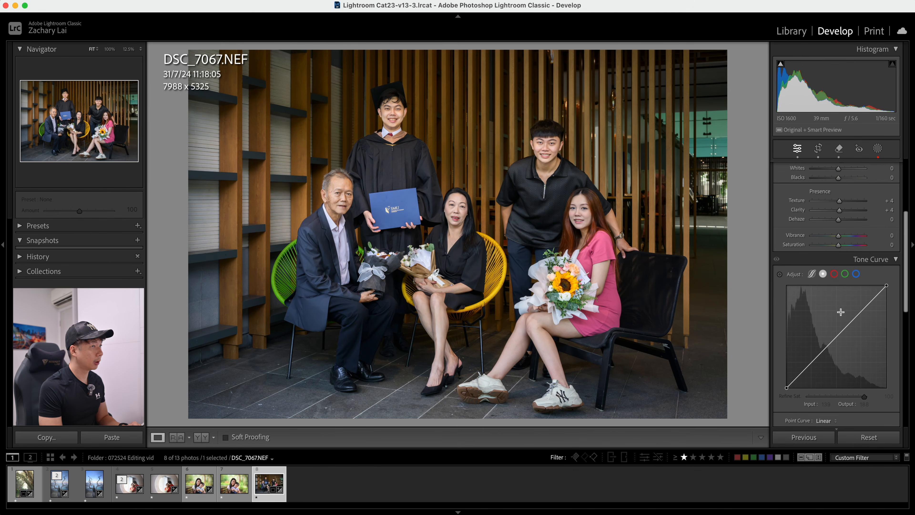
pyautogui.click(874, 259)
pyautogui.scroll(-3, 866, 274)
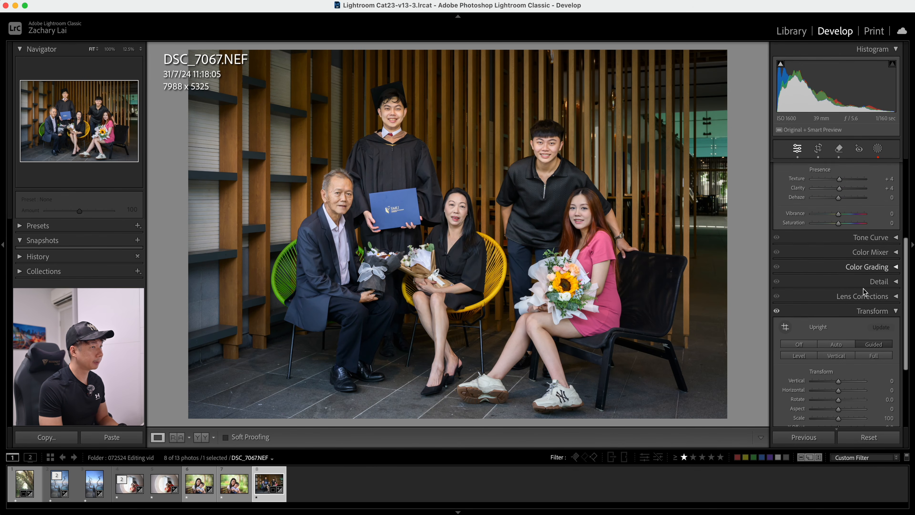
pyautogui.click(861, 248)
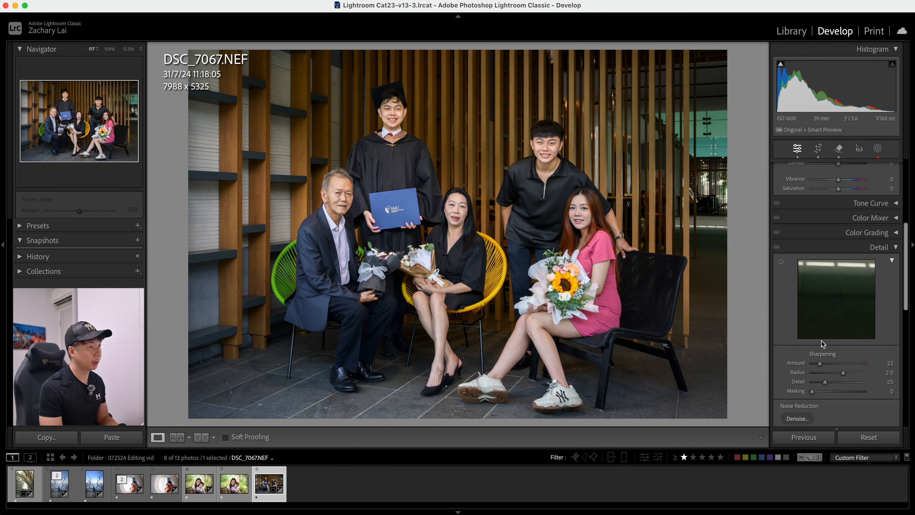
pyautogui.scroll(-2, 821, 341)
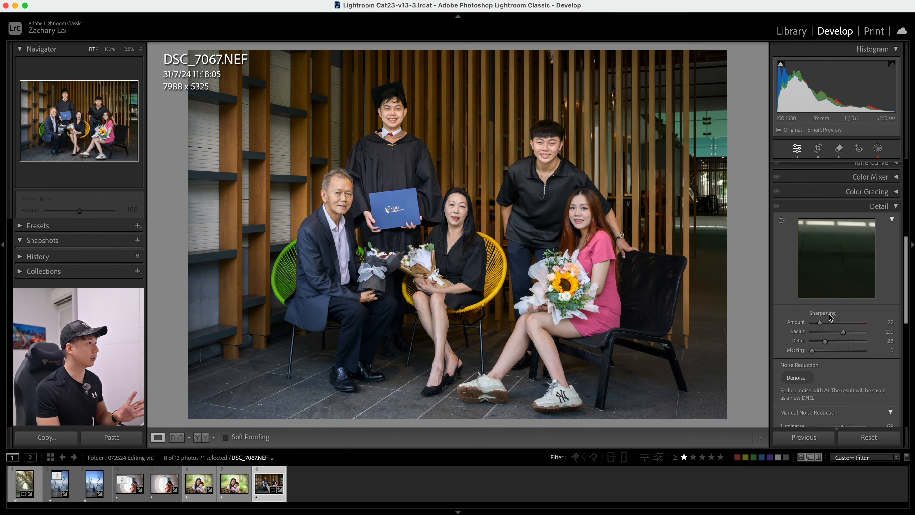
pyautogui.click(849, 324)
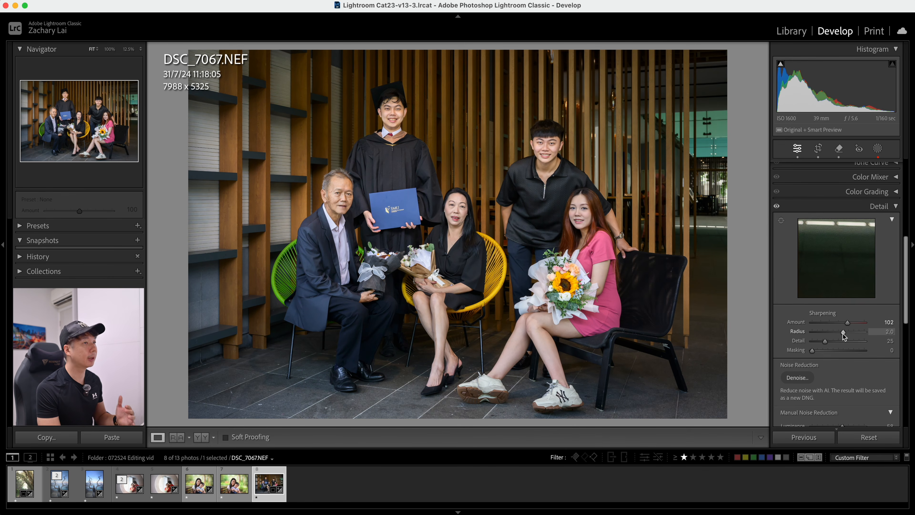
pyautogui.moveTo(845, 334); pyautogui.dragTo(824, 336)
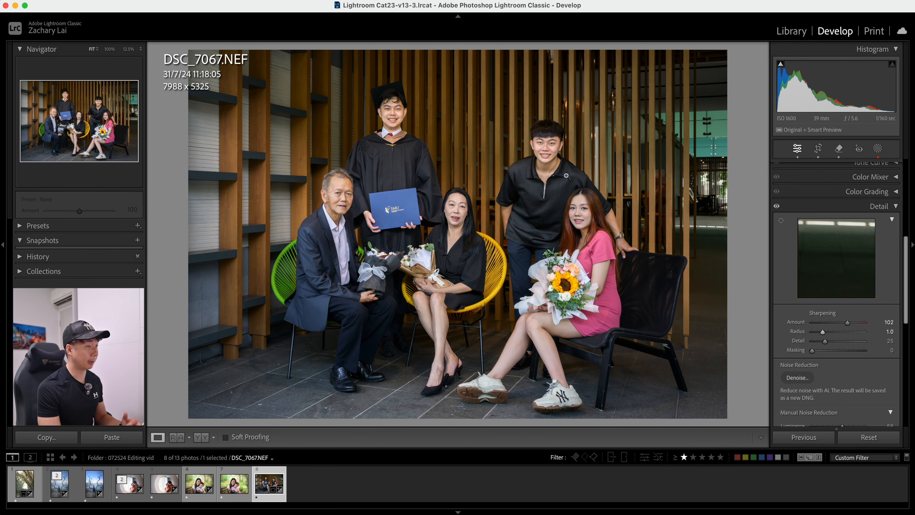
# Step: Set the sharpening radius to 1.1, detail to 45 and masking to 62, judging the edge mask on the graduate at 100%
pyautogui.click(403, 119)
pyautogui.moveTo(822, 332); pyautogui.dragTo(835, 345)
pyautogui.press('alt')
pyautogui.moveTo(835, 344)
pyautogui.mouseDown()
pyautogui.moveTo(811, 352)
pyautogui.moveTo(854, 351)
pyautogui.moveTo(845, 355)
pyautogui.mouseUp()
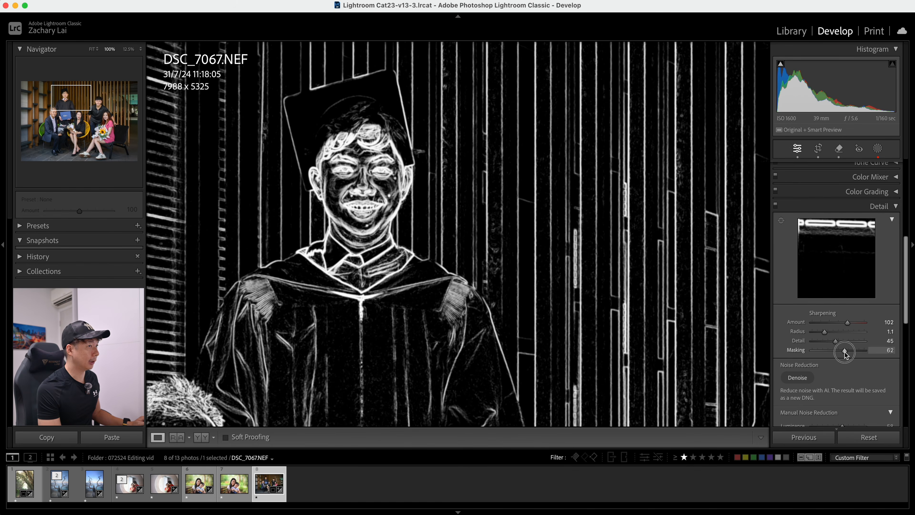
pyautogui.moveTo(845, 355); pyautogui.dragTo(844, 351)
pyautogui.click(687, 275)
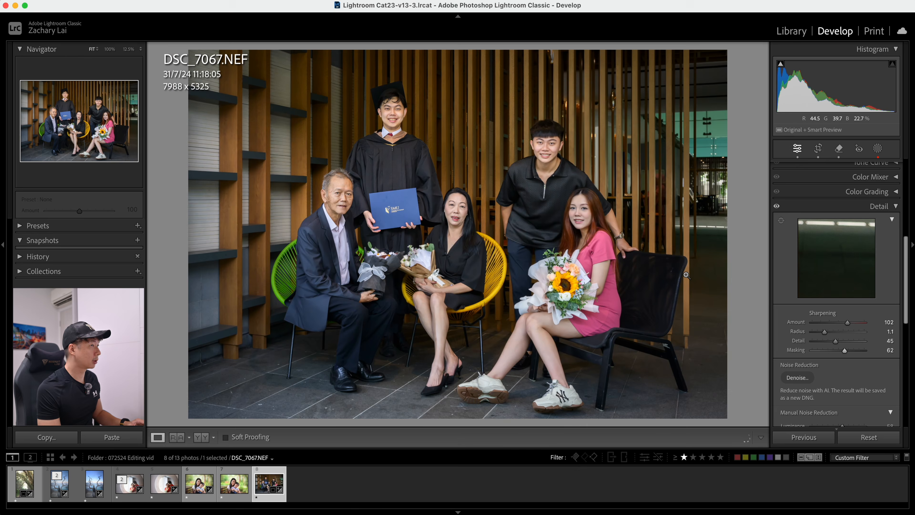
# Step: Set the manual noise reduction to luminance 37, detail 55 and contrast 15, checking the standing man in the black shirt at 100%
pyautogui.scroll(-4, 839, 375)
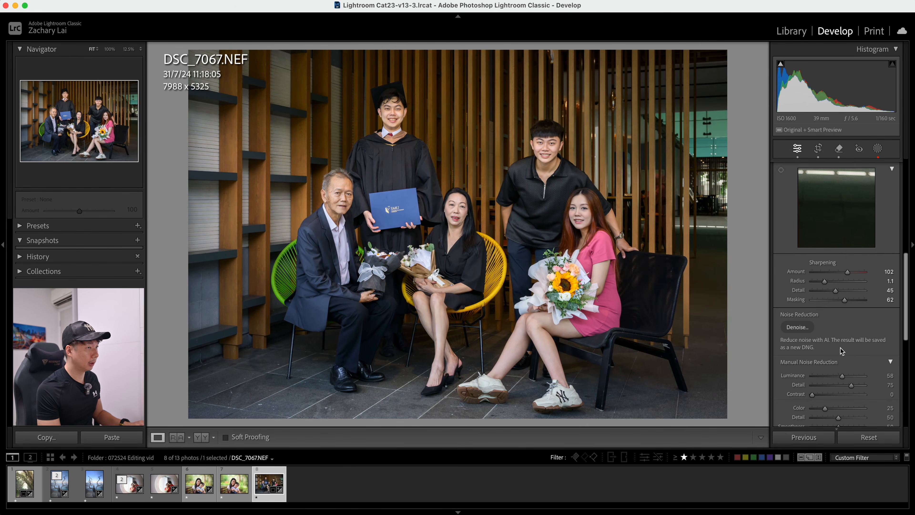
pyautogui.click(829, 376)
pyautogui.click(832, 377)
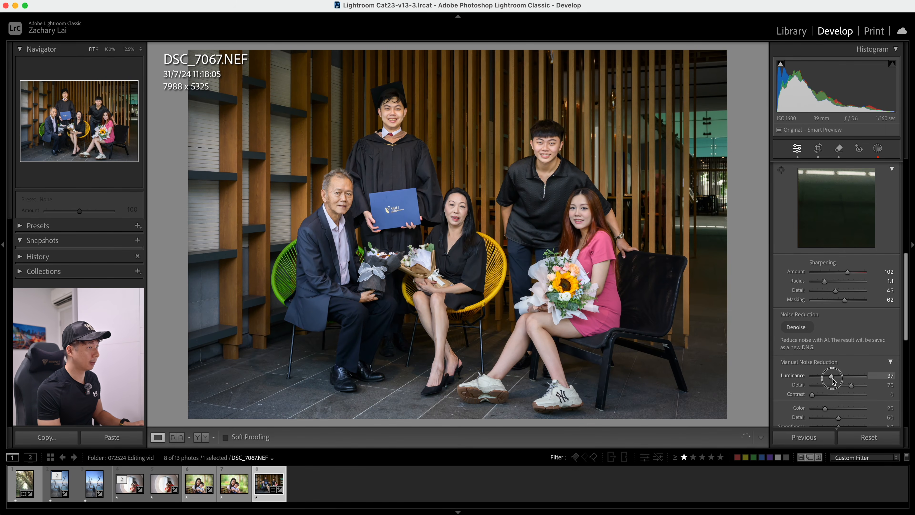
pyautogui.click(840, 385)
pyautogui.moveTo(816, 397); pyautogui.dragTo(821, 396)
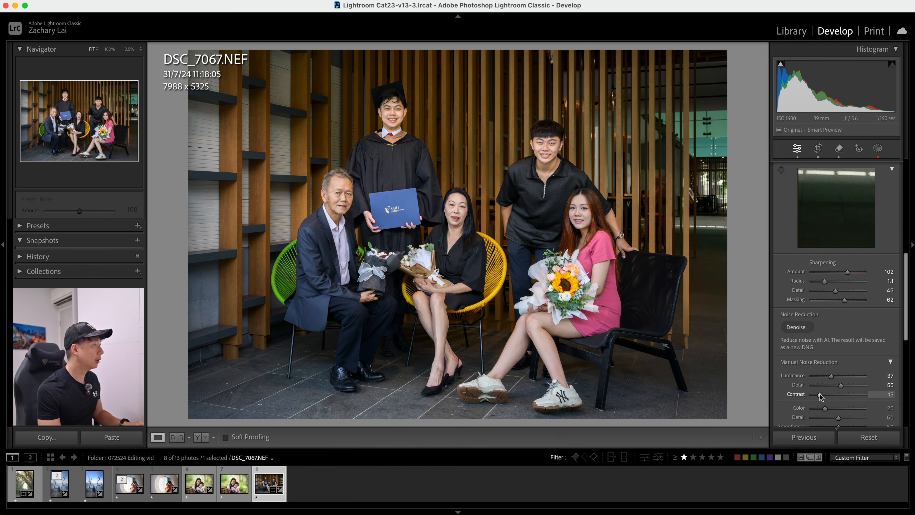
pyautogui.click(470, 209)
pyautogui.moveTo(494, 173); pyautogui.dragTo(485, 261)
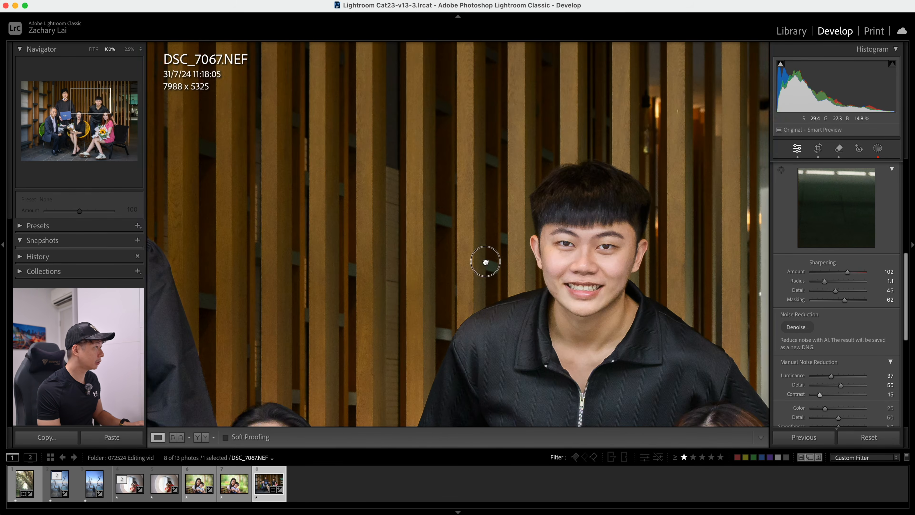
pyautogui.click(486, 262)
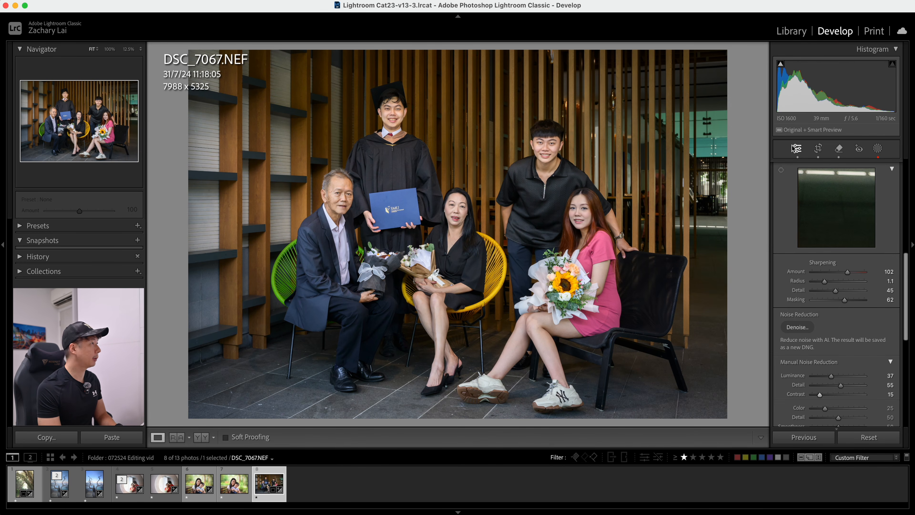
# Step: Crop the group photo slightly tighter from its upper-left corner to about 7735 x 5157 pixels, keeping the original aspect ratio
pyautogui.click(818, 149)
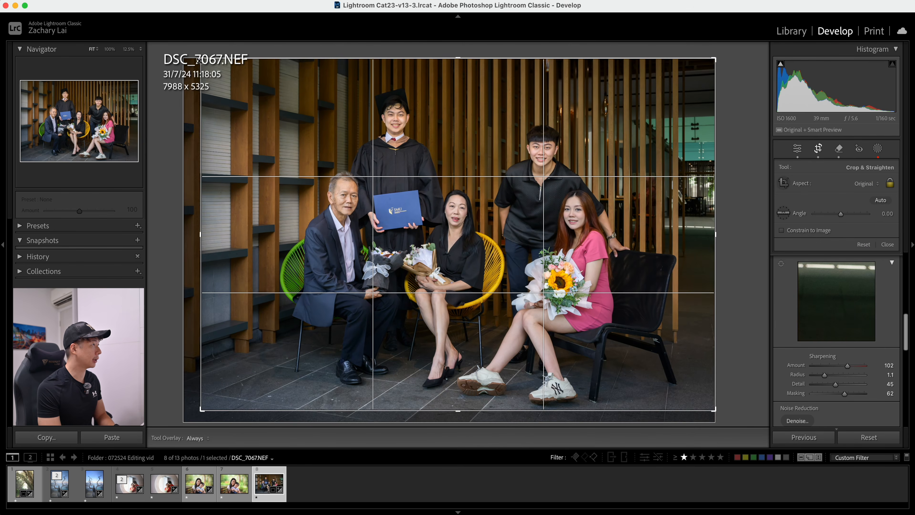
pyautogui.moveTo(198, 61); pyautogui.dragTo(212, 66)
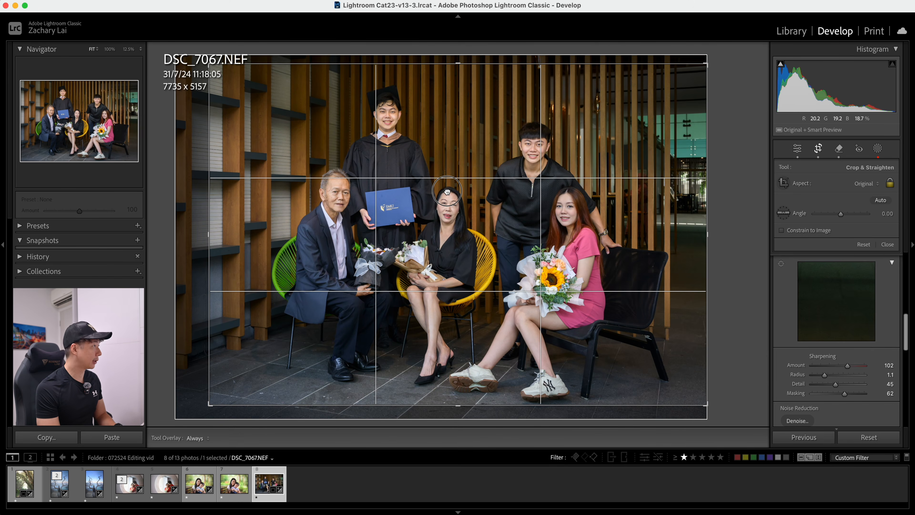
pyautogui.press('Return')
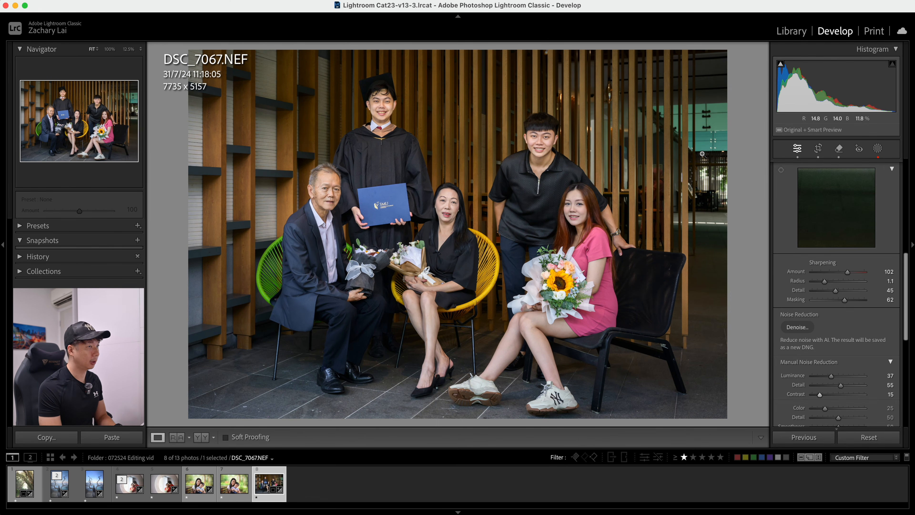
# Step: Warm the group photo's white balance by setting the temperature to 5,192 and the tint to +19
pyautogui.scroll(15, 823, 308)
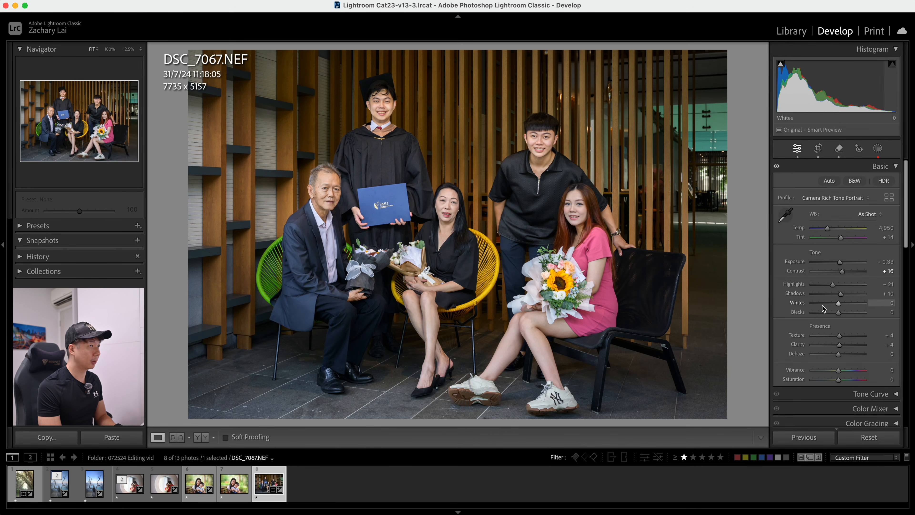
pyautogui.moveTo(827, 231); pyautogui.dragTo(845, 237)
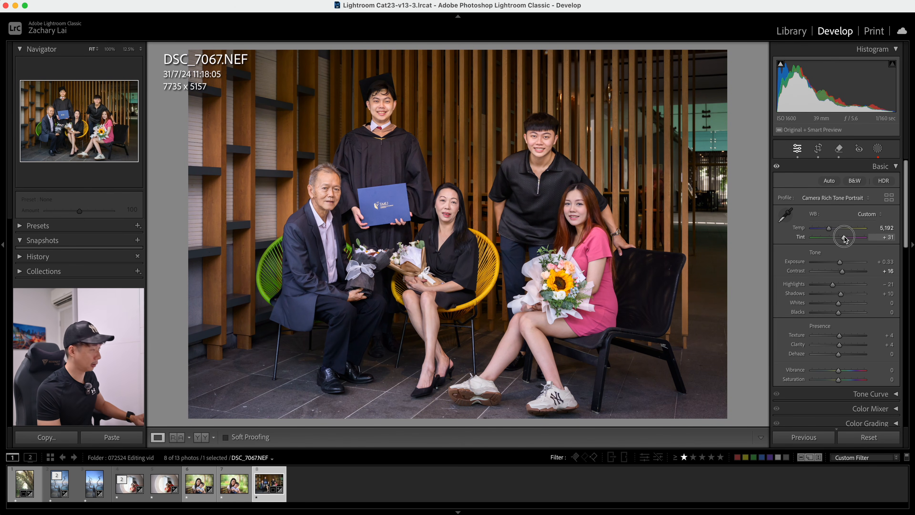
pyautogui.press('super+z')
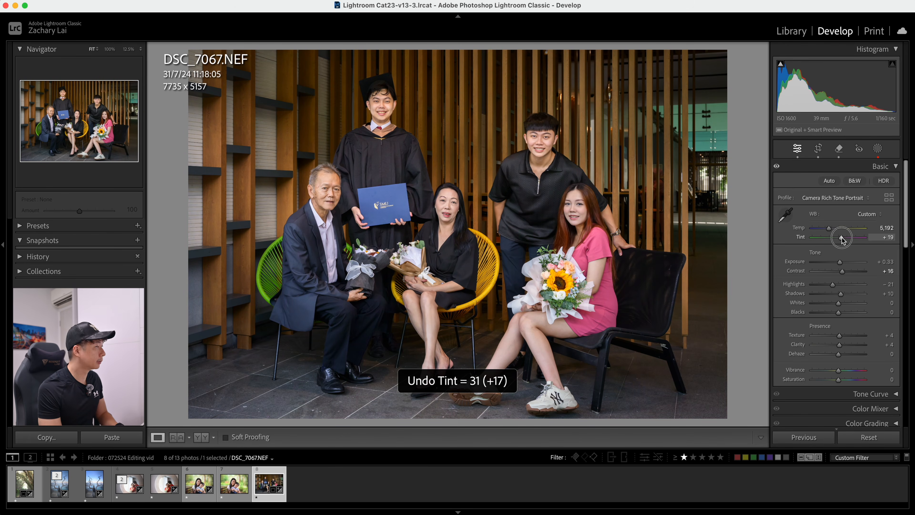
# Step: Activate the Remove tool for the group photo
pyautogui.scroll(-5, 836, 247)
pyautogui.scroll(-2, 836, 247)
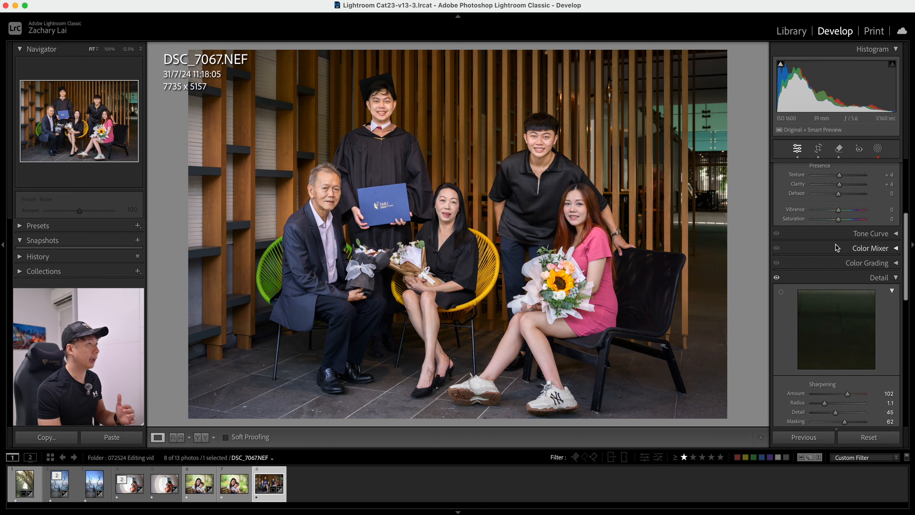
pyautogui.click(839, 149)
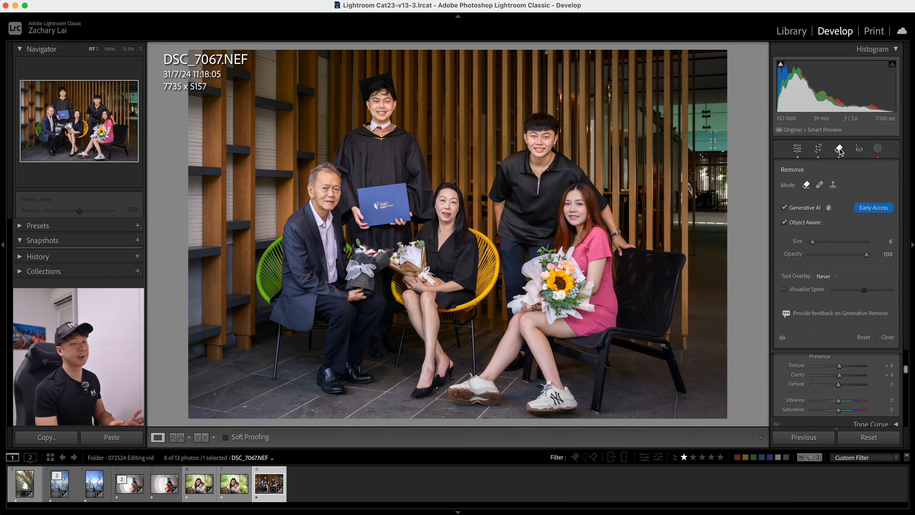